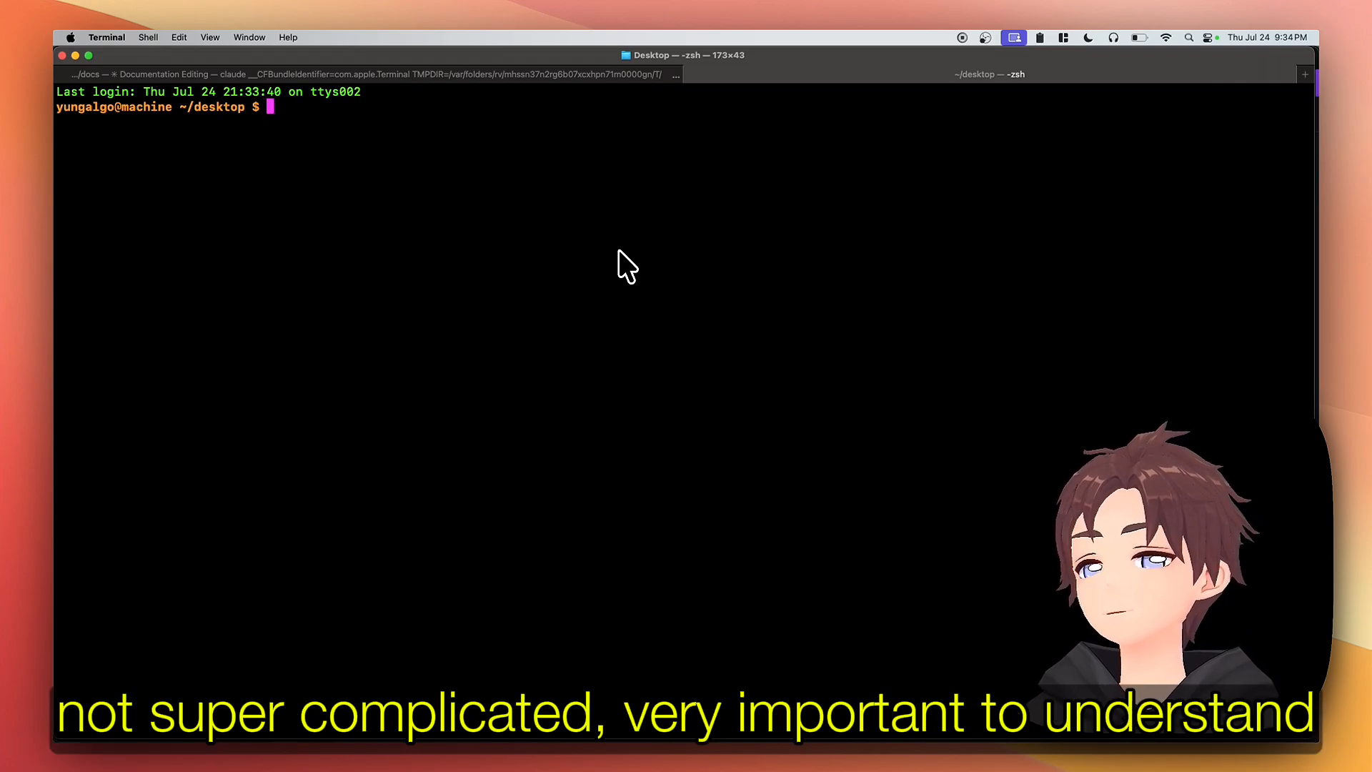
{"action": "type", "text": "elizaos -h"}
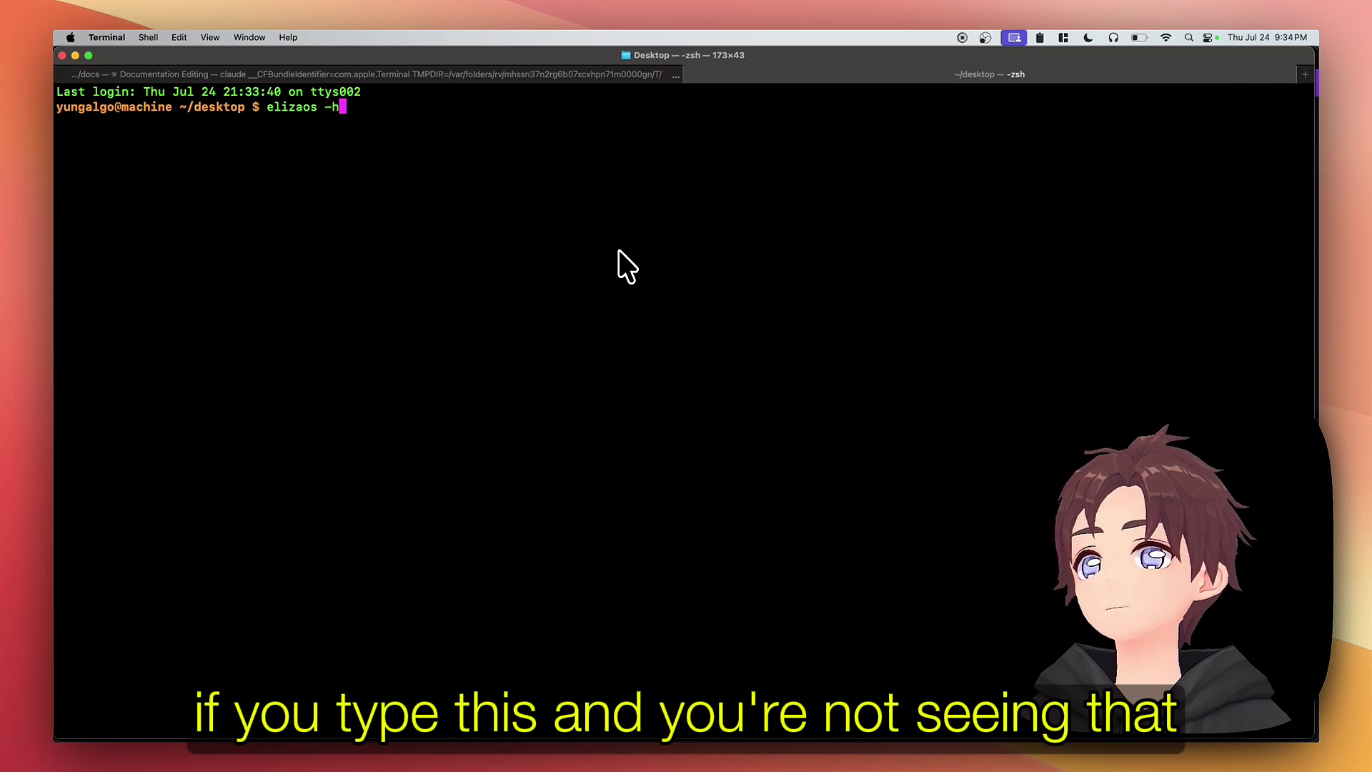
Run 'elizaos -h' and highlight the create command in the printed help.
{"action": "key", "text": "Return"}
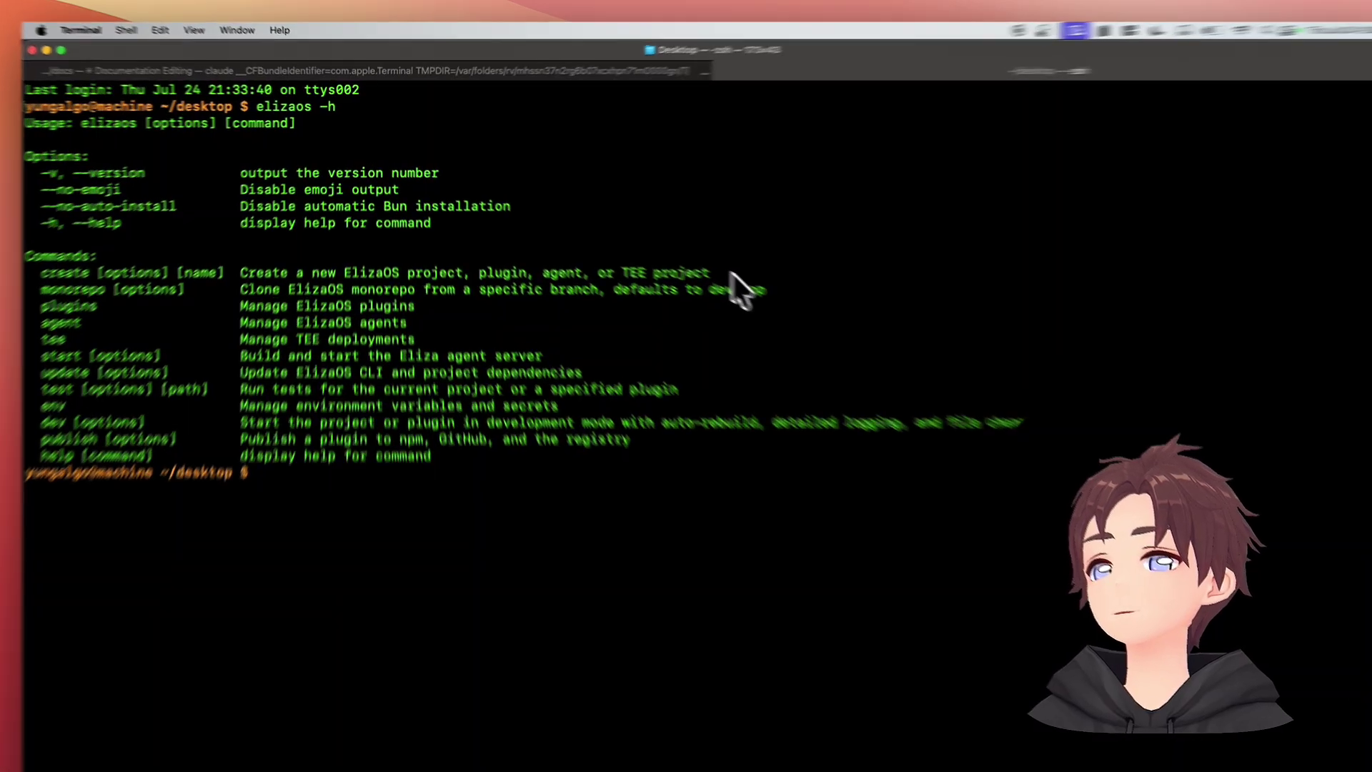
{"action": "left_click_drag", "start_coordinate": [699, 260], "coordinate": [67, 257]}
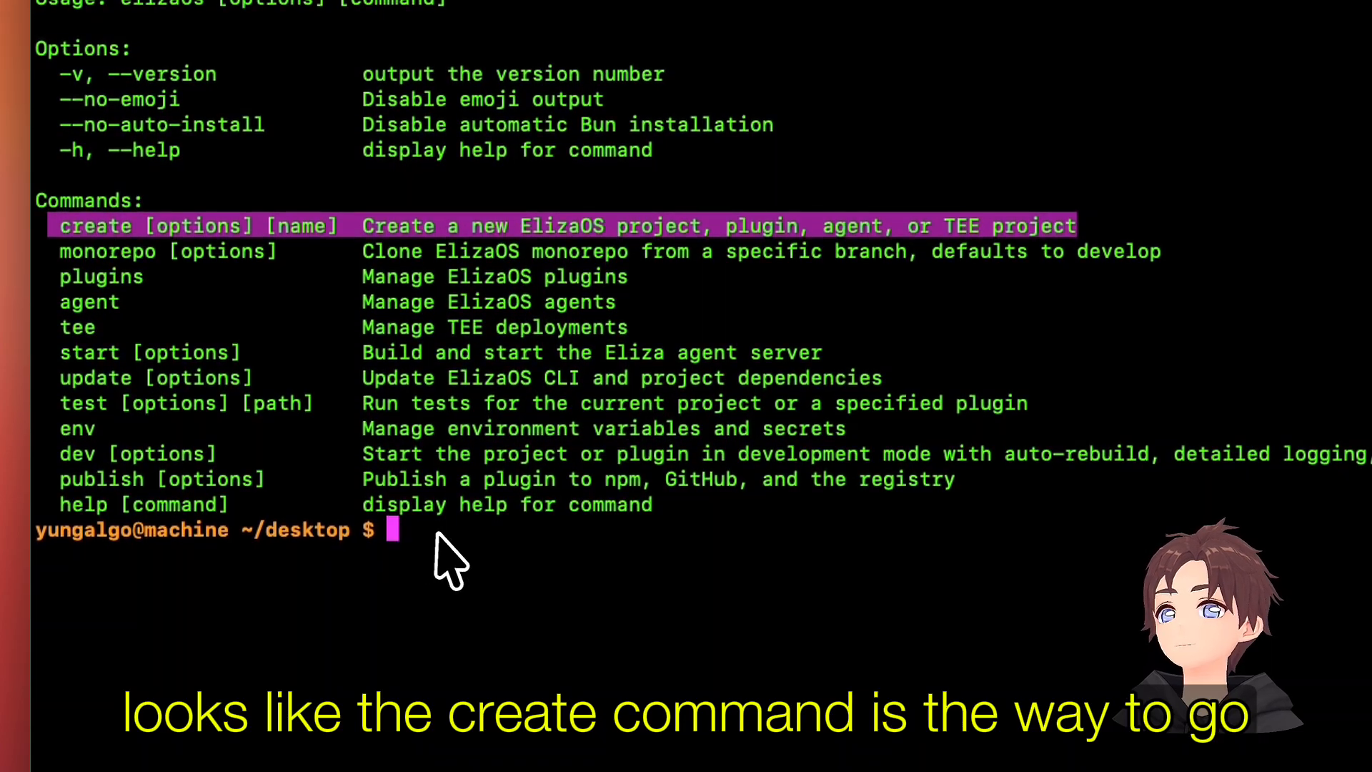
Run 'elizaos create -h' and highlight its description and the name argument.
{"action": "left_click", "coordinate": [451, 557]}
{"action": "type", "text": "eliza"}
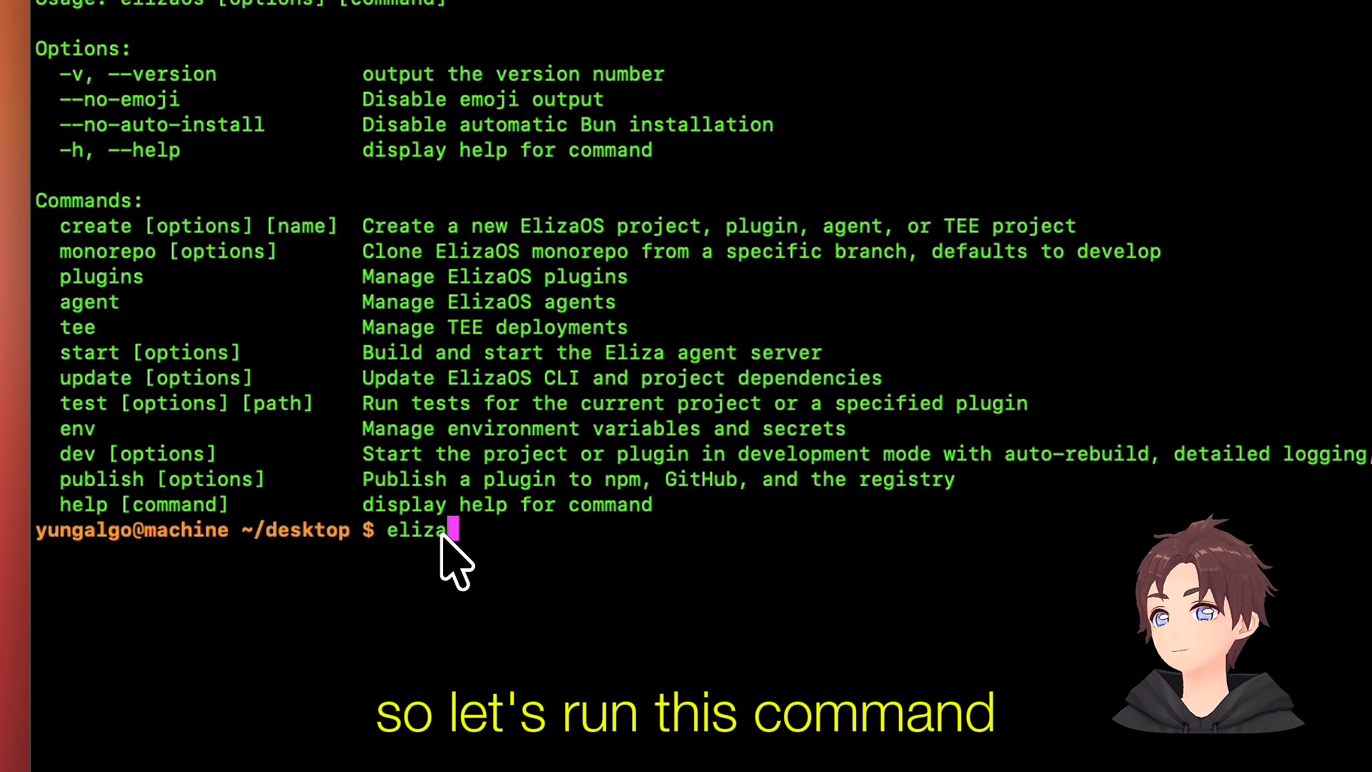
{"action": "type", "text": "os crea"}
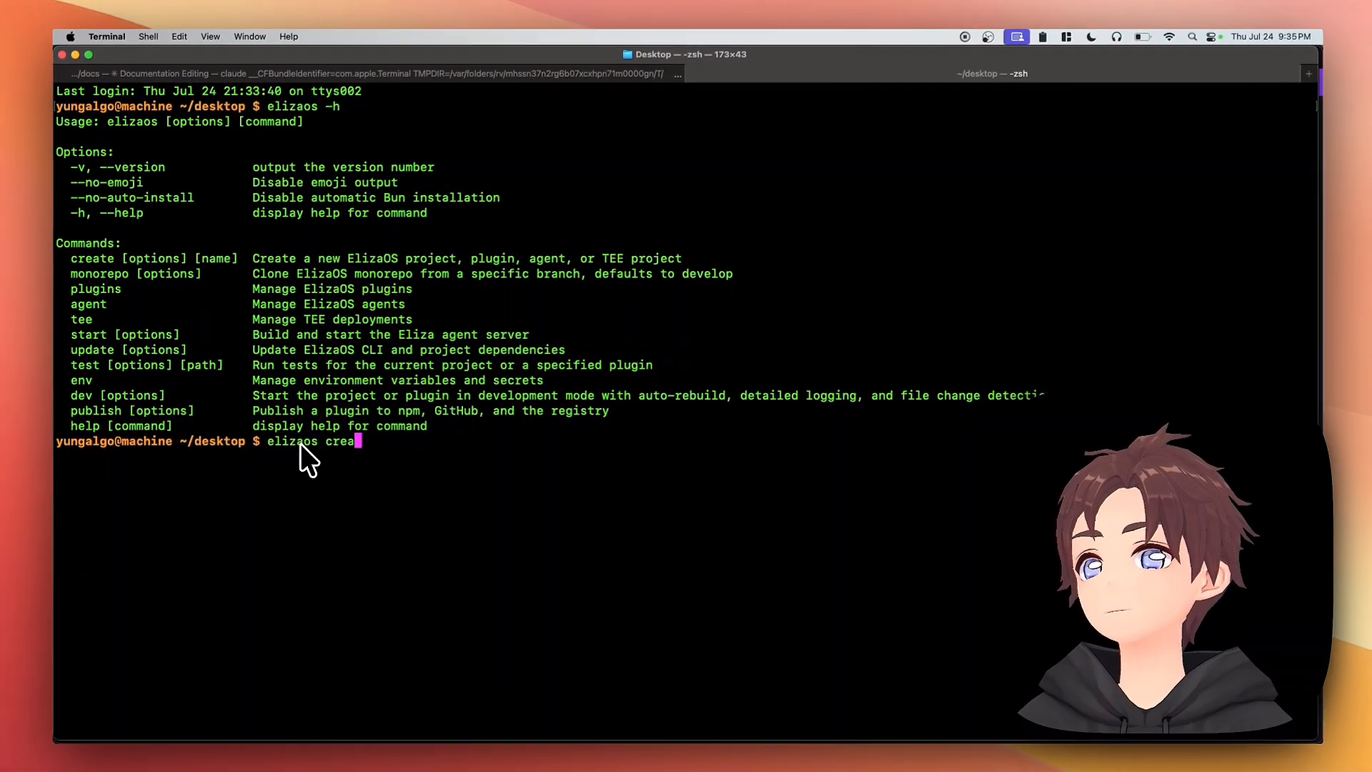
{"action": "type", "text": "te -h"}
{"action": "key", "text": "Return"}
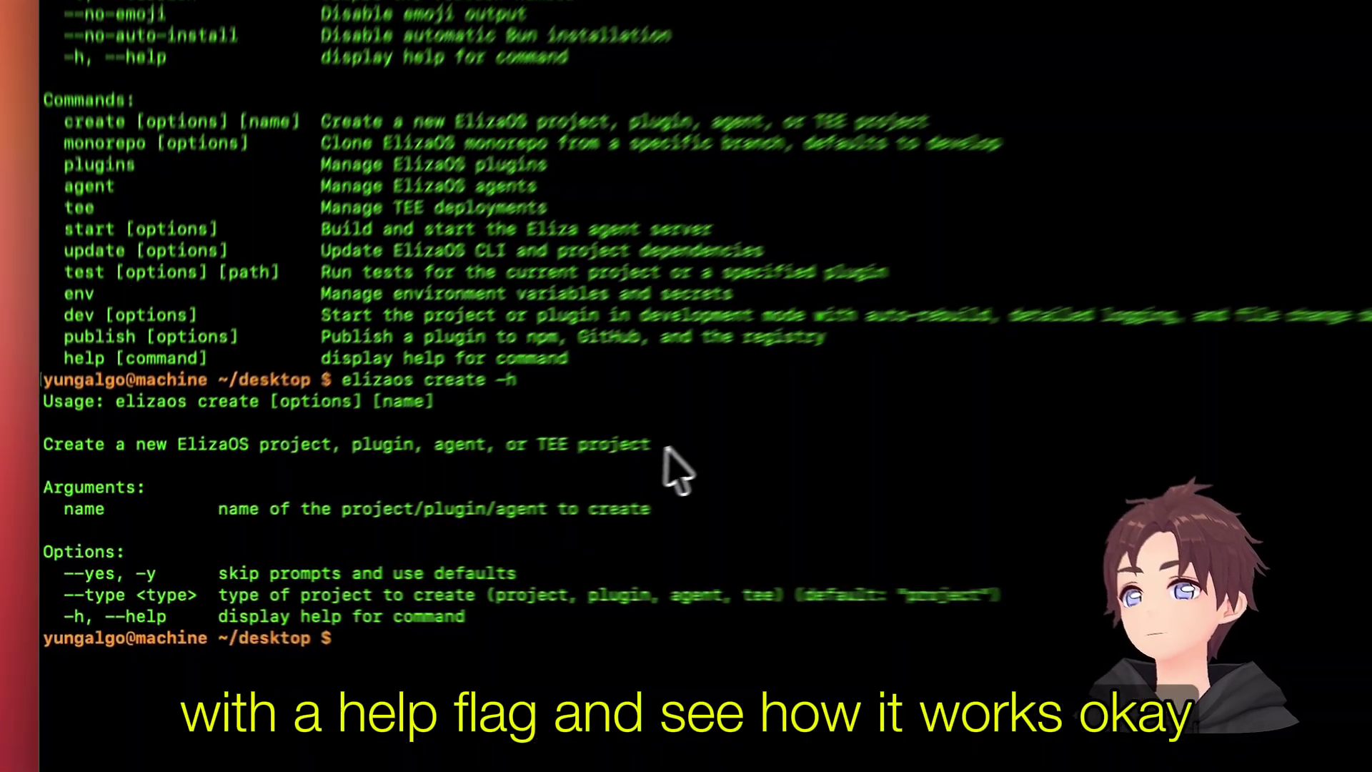
{"action": "left_click_drag", "start_coordinate": [486, 485], "coordinate": [134, 486]}
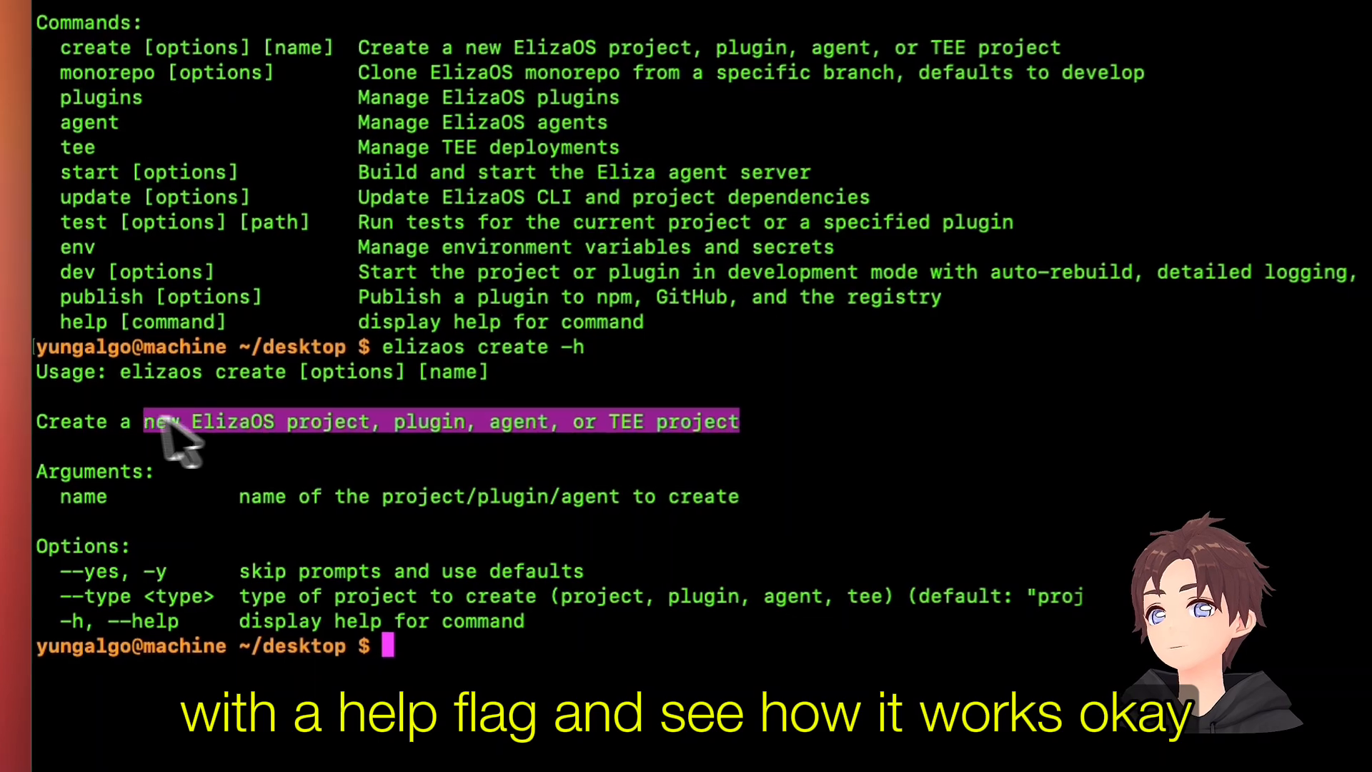
{"action": "left_click_drag", "start_coordinate": [164, 418], "coordinate": [36, 429]}
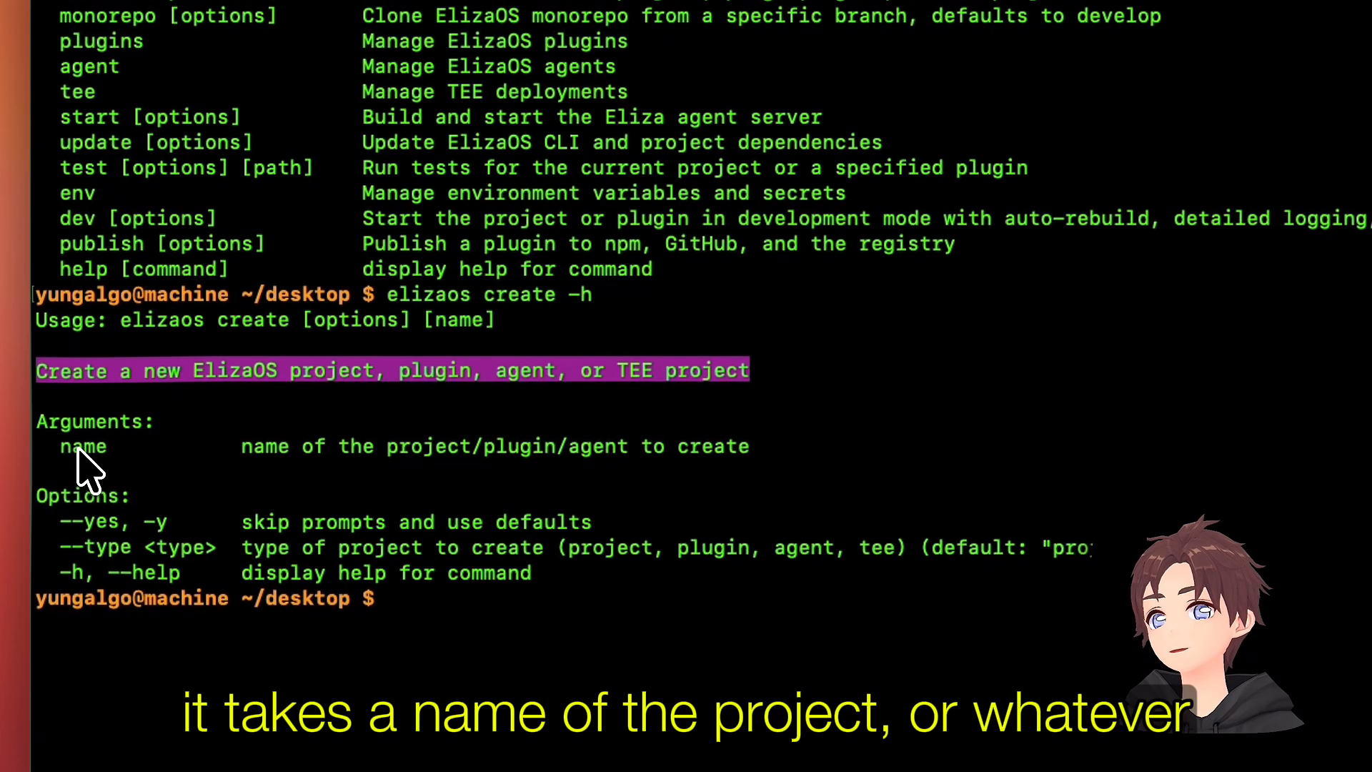
{"action": "left_click_drag", "start_coordinate": [107, 448], "coordinate": [59, 450]}
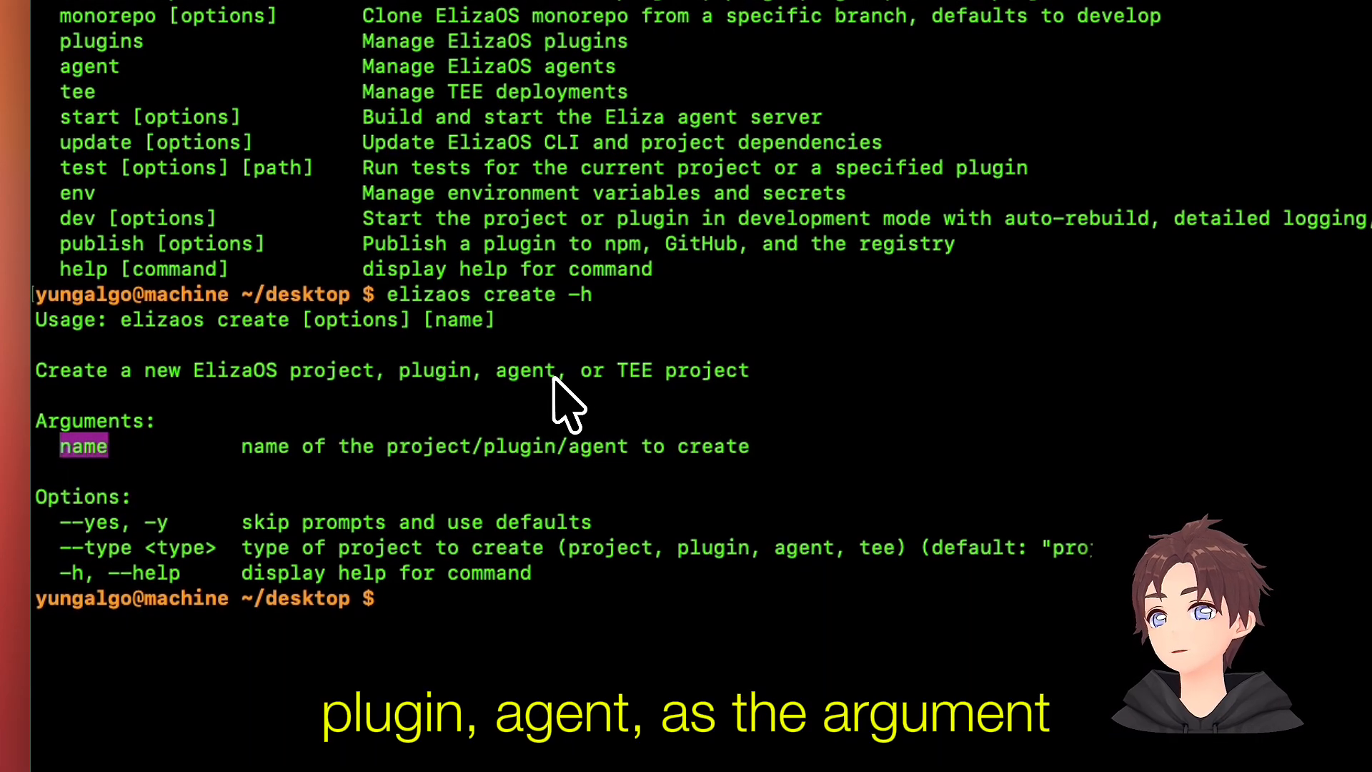
Highlight the --yes and --type option lines in the create help.
{"action": "left_click", "coordinate": [123, 521]}
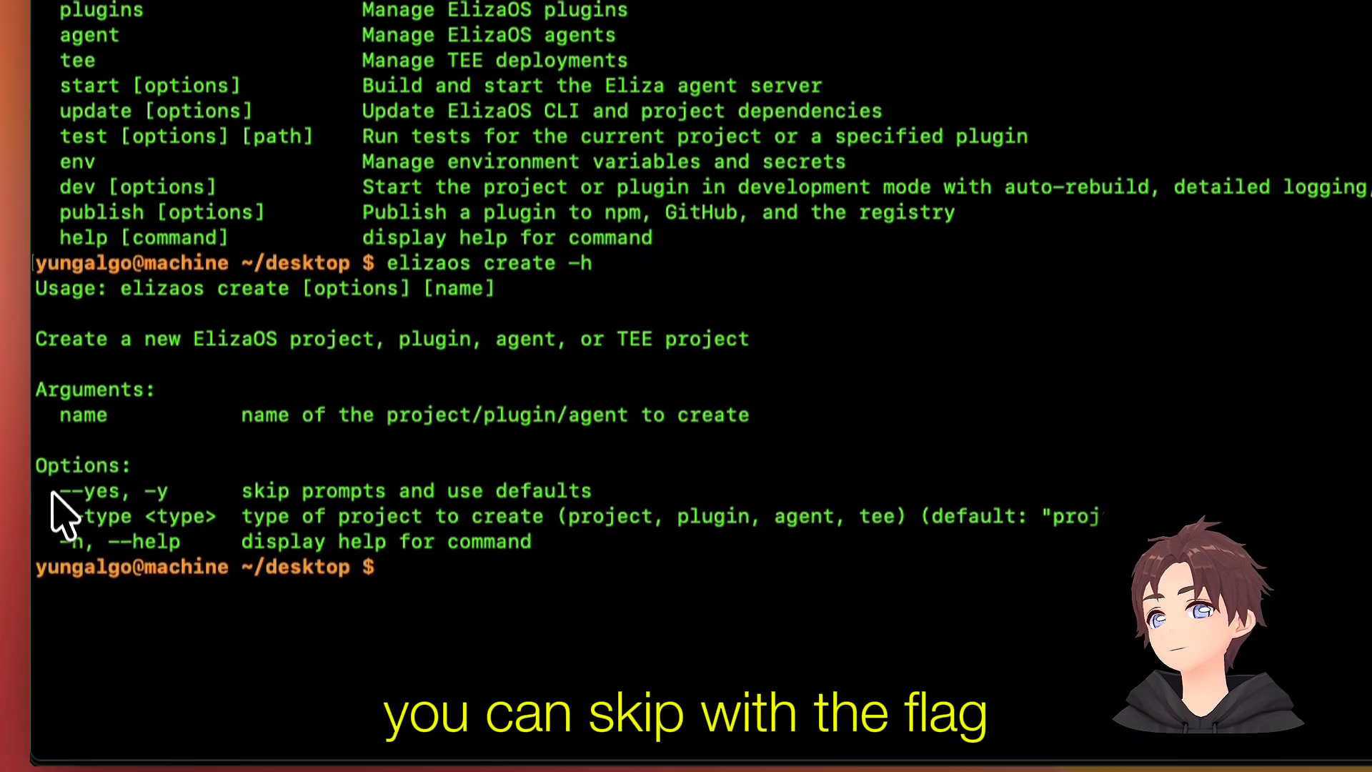
{"action": "mouse_move", "coordinate": [52, 495]}
{"action": "left_mouse_down"}
{"action": "mouse_move", "coordinate": [617, 519]}
{"action": "mouse_move", "coordinate": [454, 515]}
{"action": "left_mouse_up"}
{"action": "left_click", "coordinate": [454, 514]}
{"action": "left_click_drag", "start_coordinate": [61, 492], "coordinate": [918, 521]}
{"action": "left_click", "coordinate": [429, 551]}
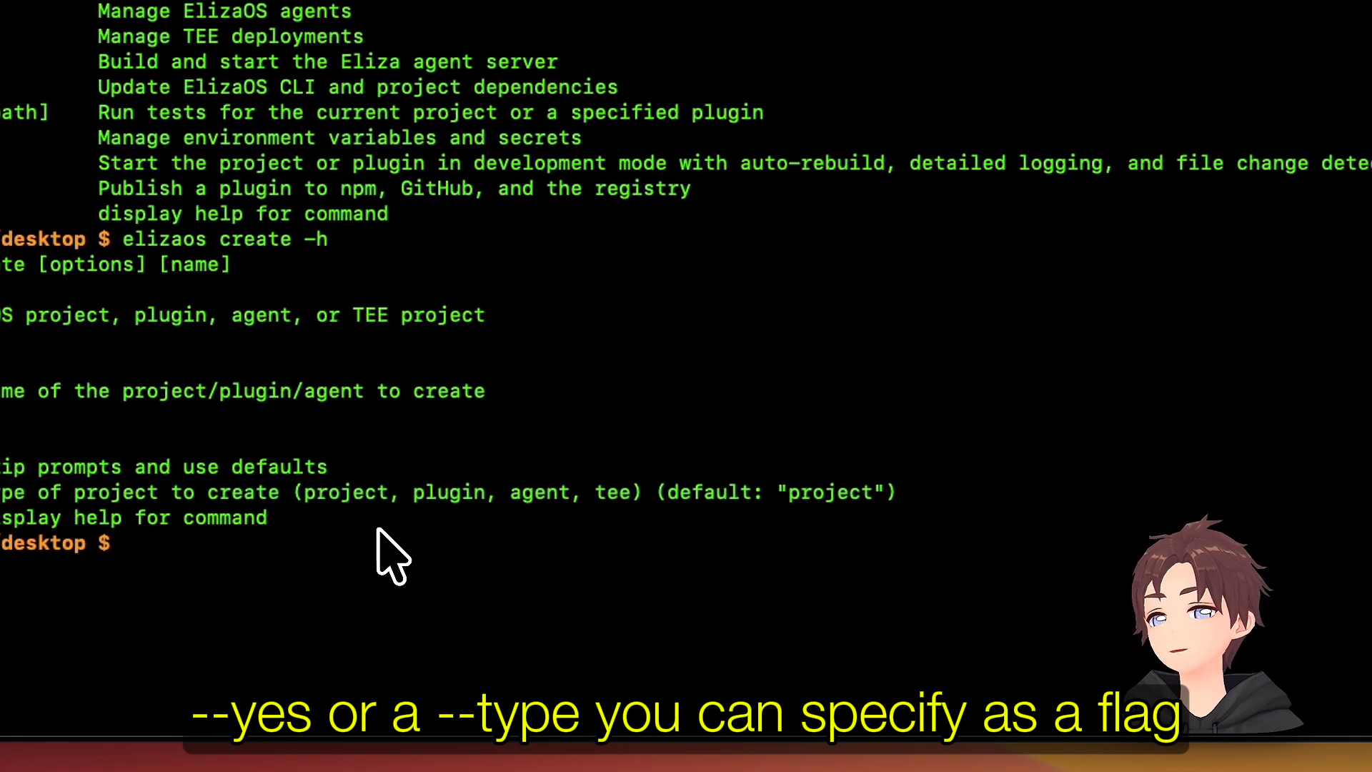
{"action": "type", "text": "elizaos create"}
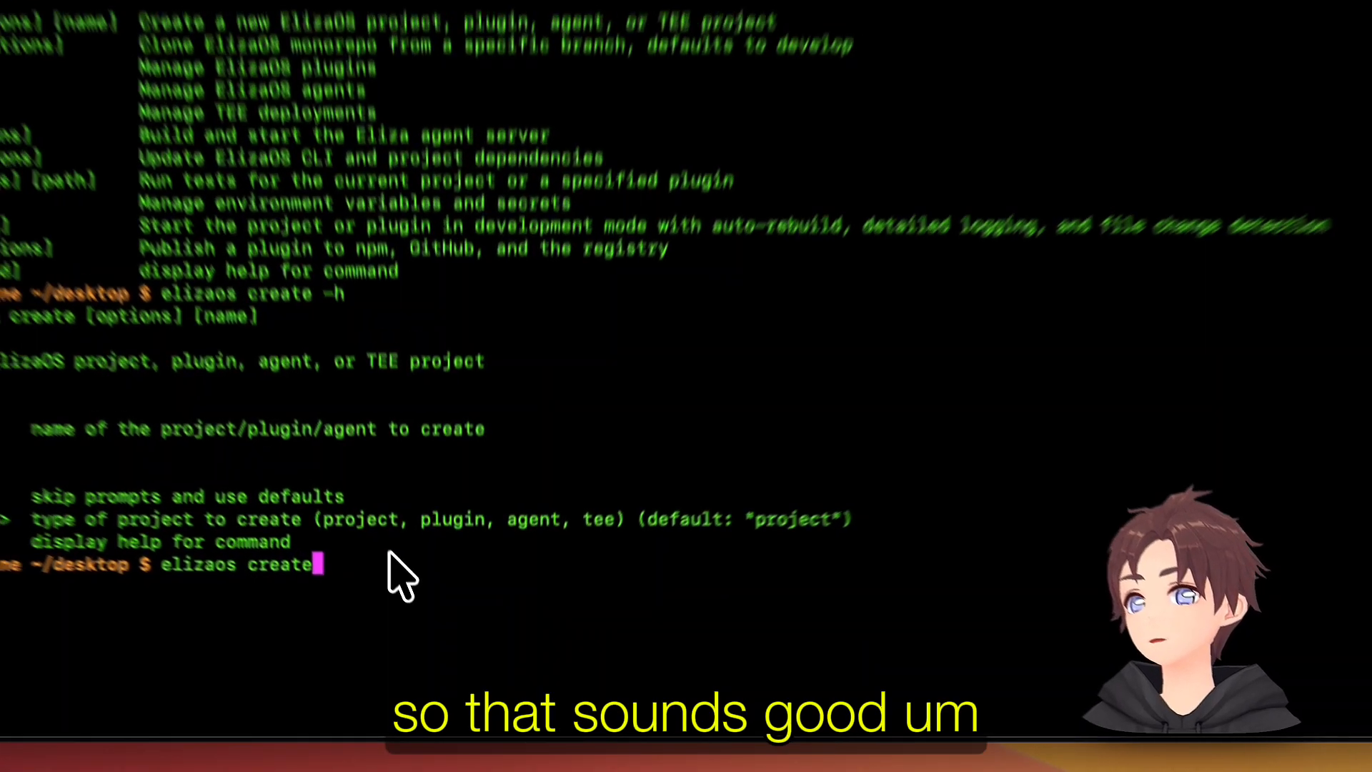
{"action": "type", "text": " --type poj"}
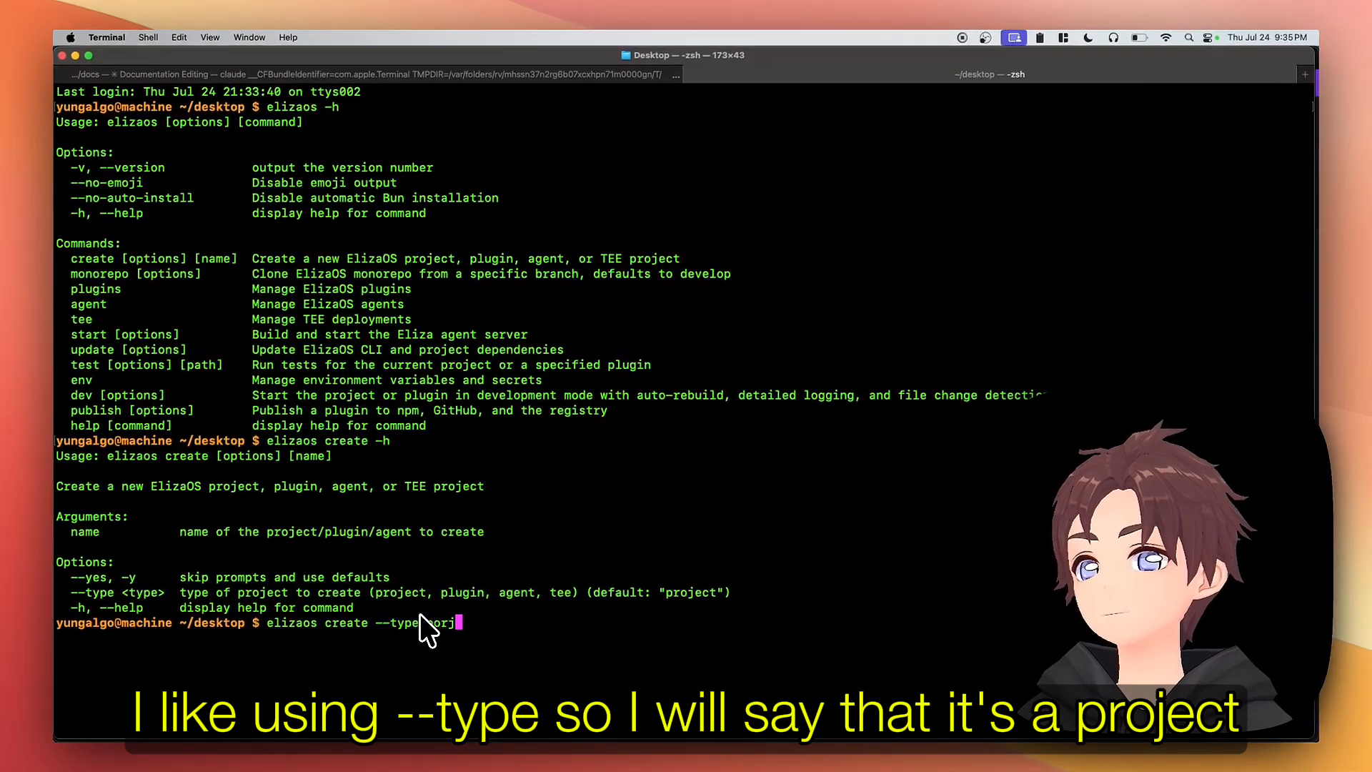
{"action": "type", "text": "ojec"}
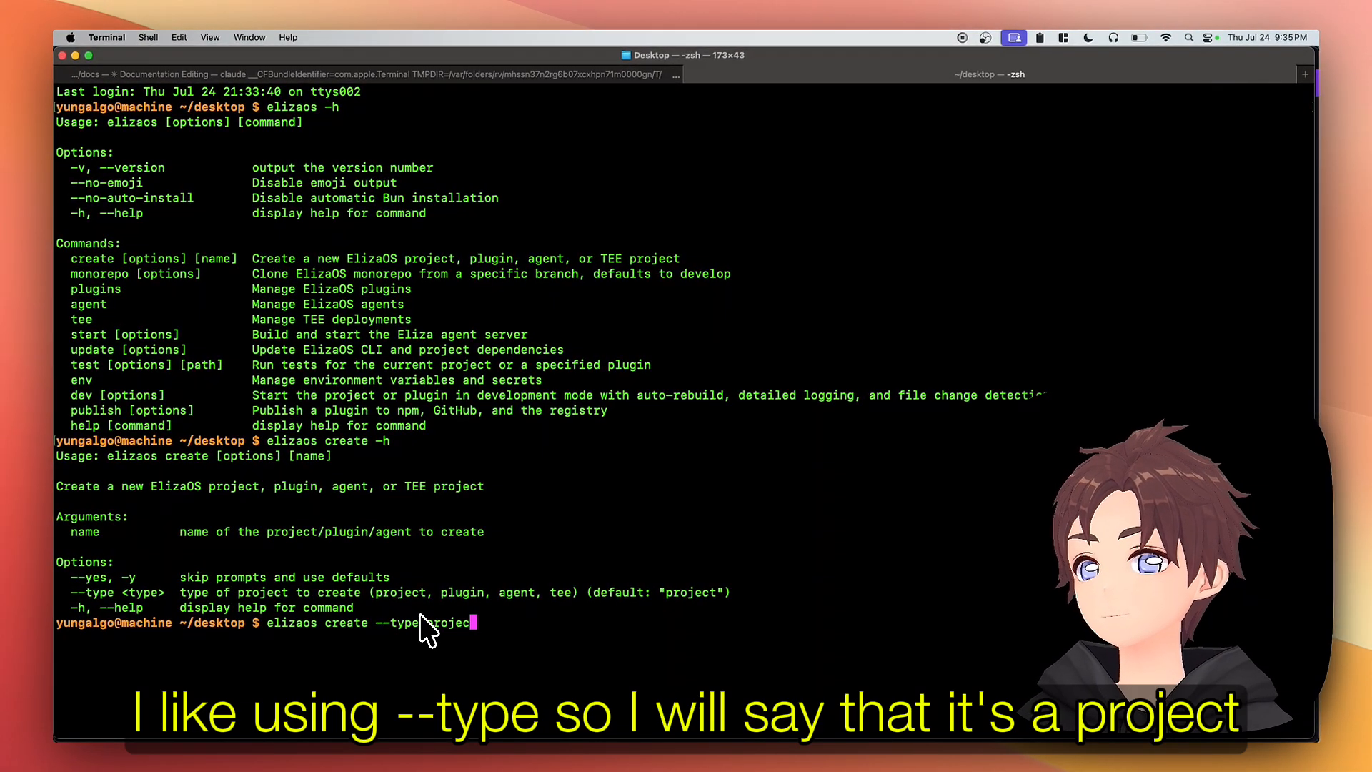
{"action": "type", "text": "t asdasd"}
Run 'elizaos create --type project asdasd' and choose Pglite as the database.
{"action": "key", "text": "Return"}
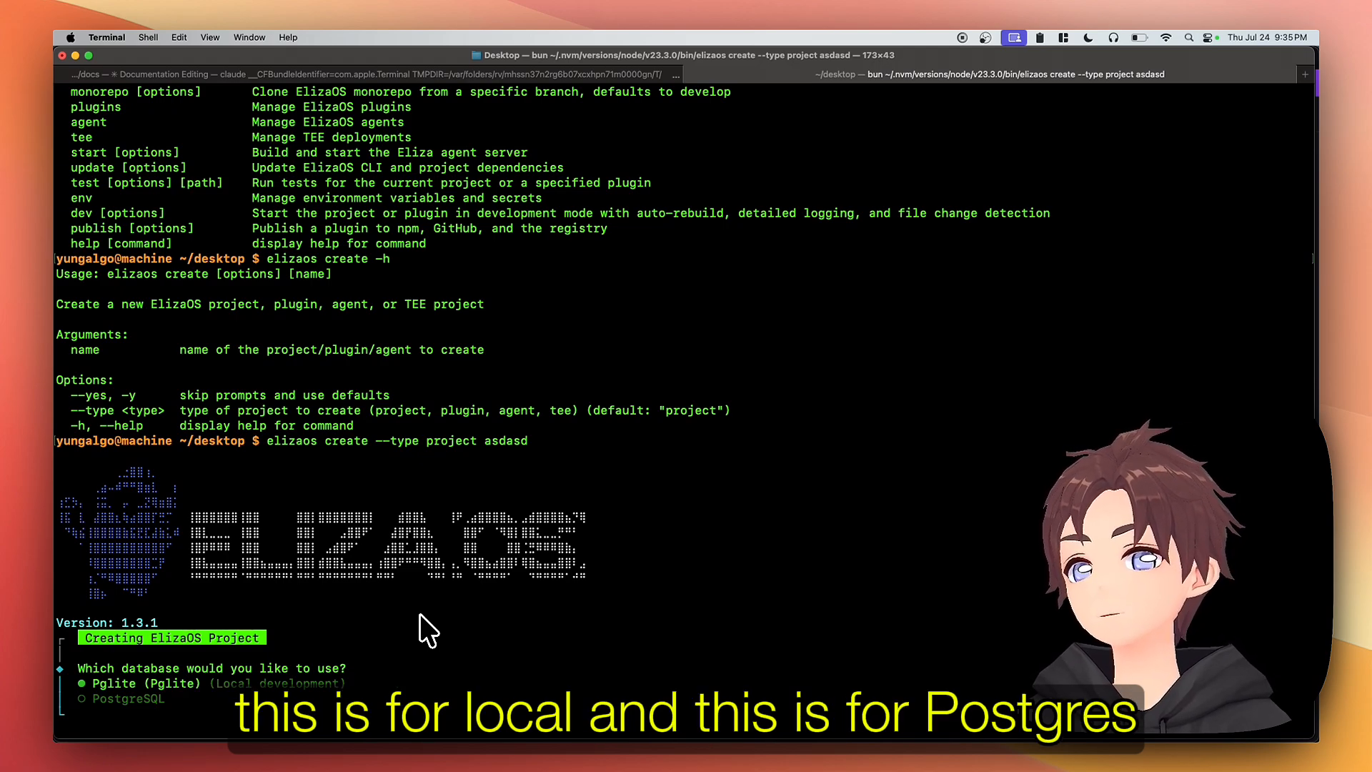
{"action": "key", "text": "Down"}
{"action": "key", "text": "Up"}
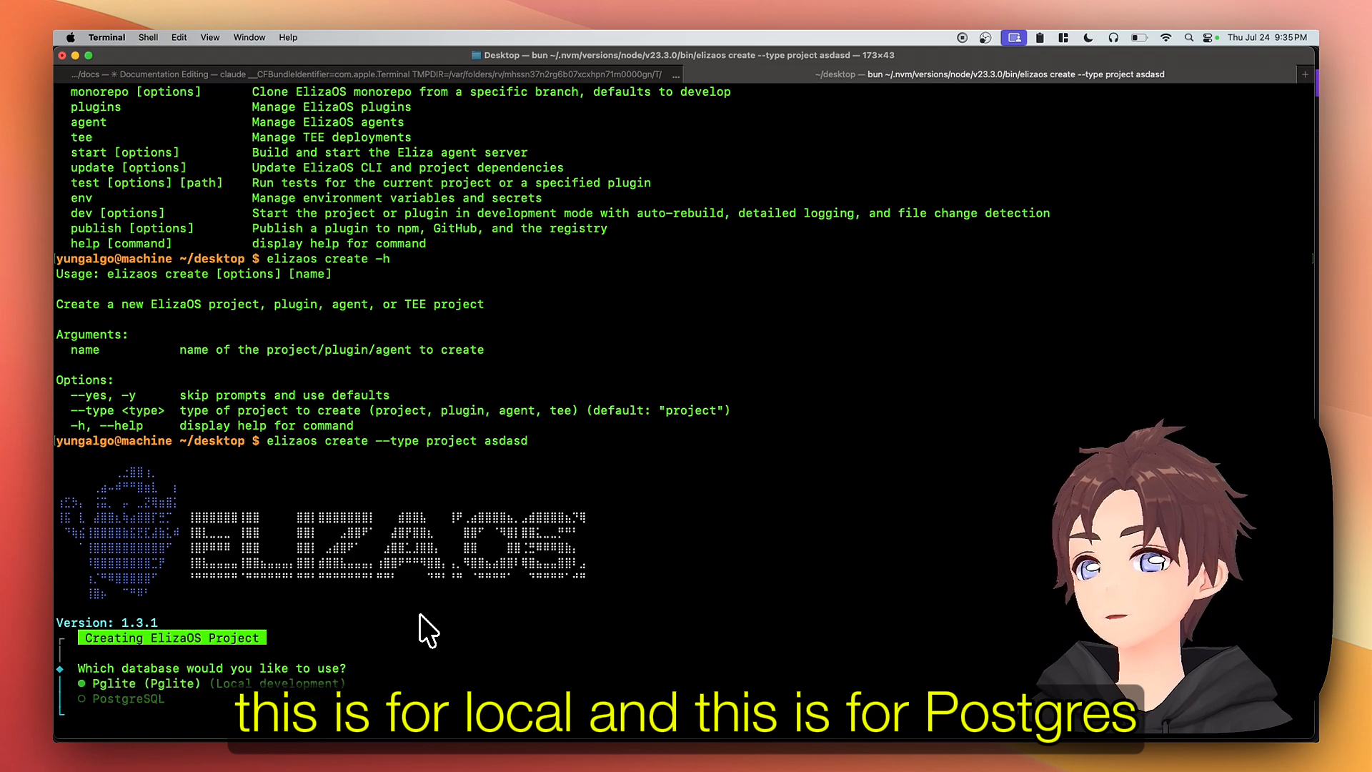
{"action": "key", "text": "Down"}
{"action": "key", "text": "Up"}
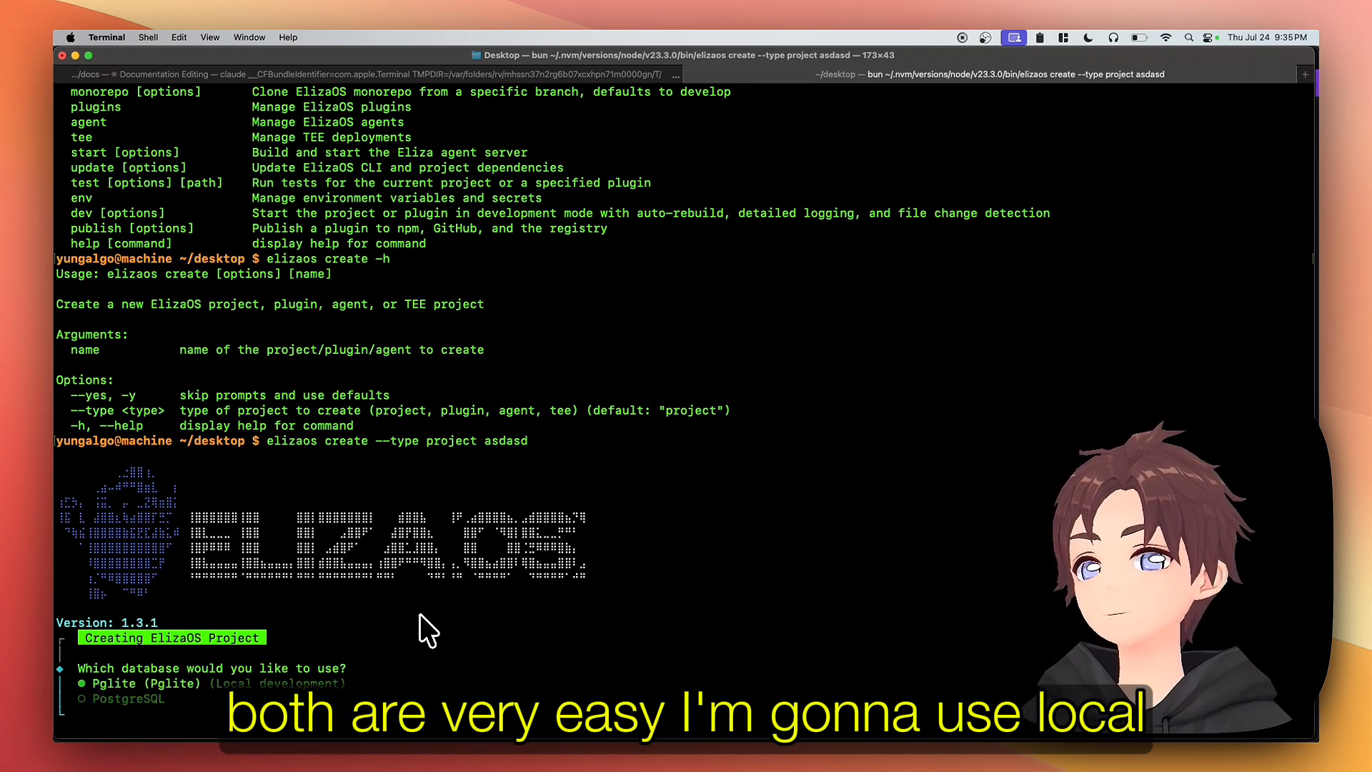
{"action": "key", "text": "Down"}
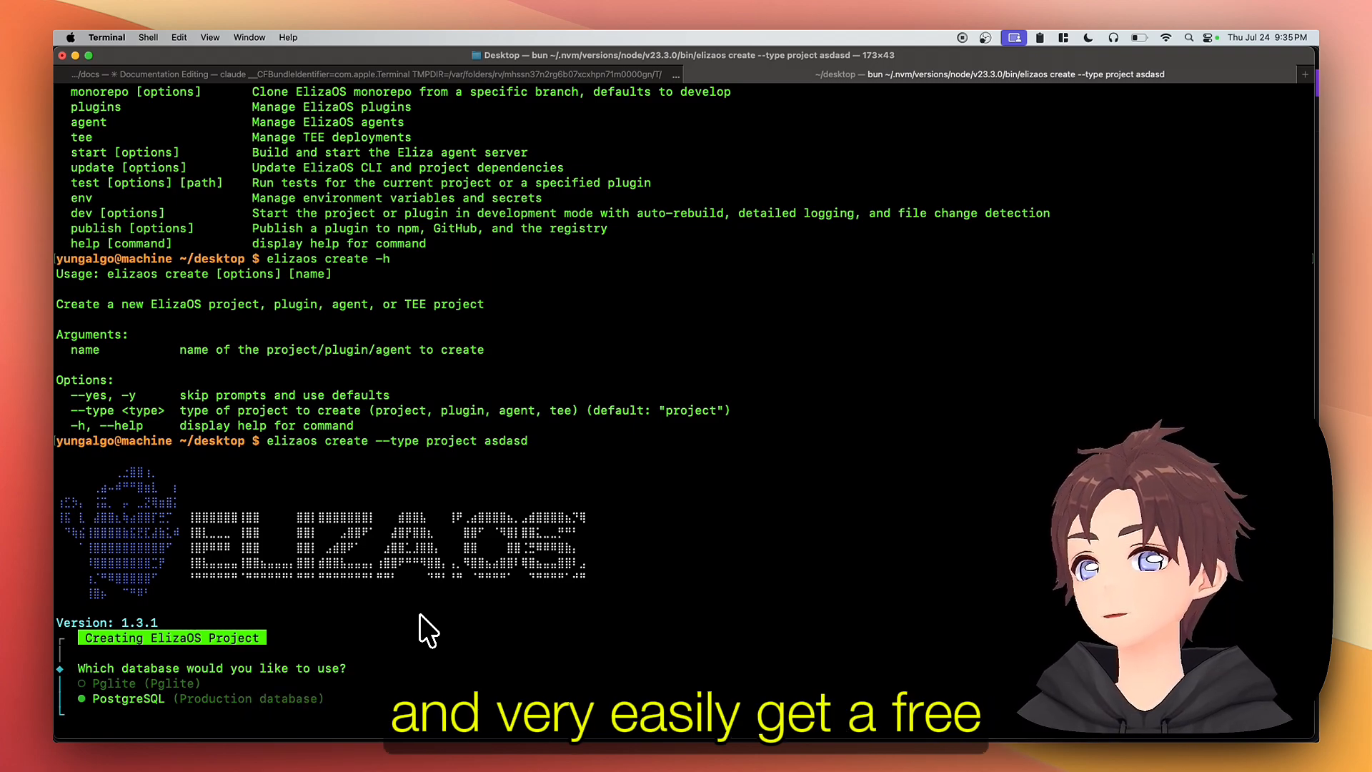
{"action": "key", "text": "Up"}
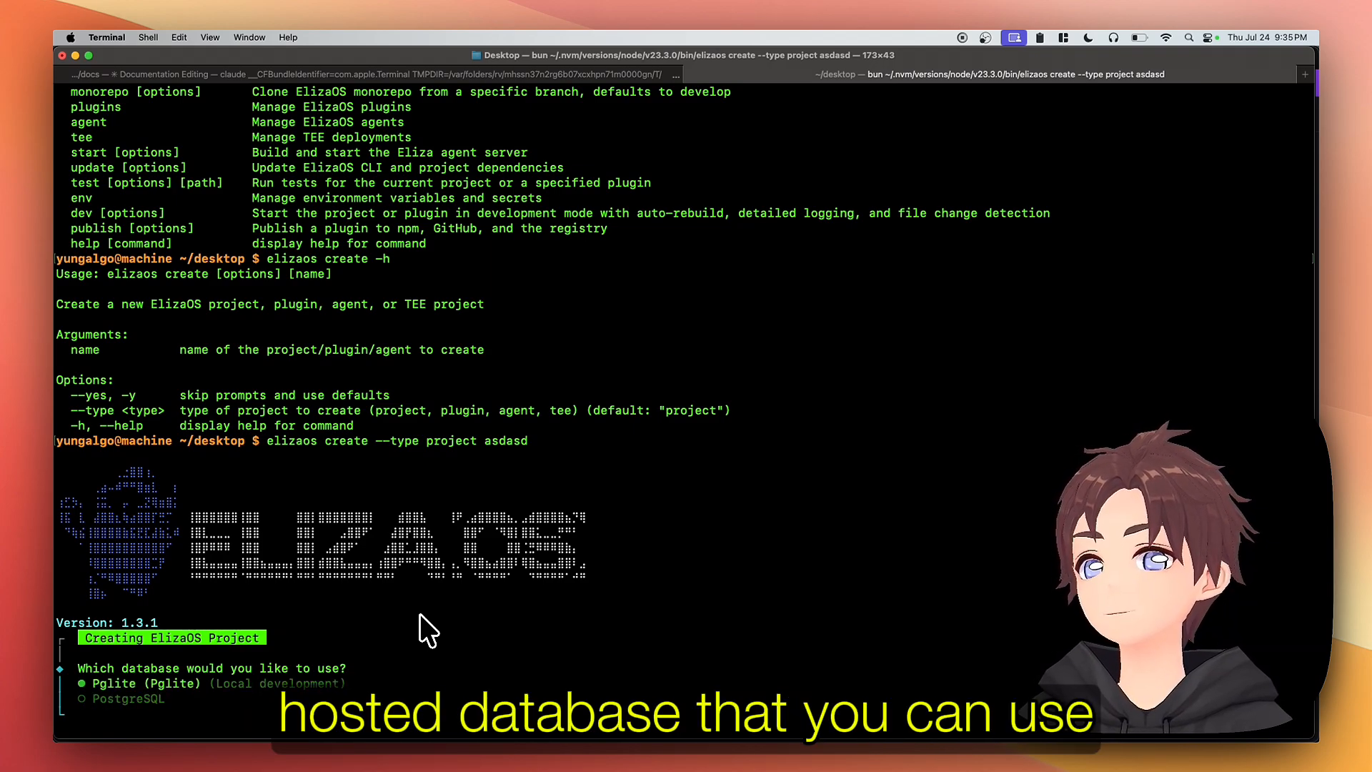
{"action": "key", "text": "Return"}
Choose OpenAI as the model, accept Desktop, and paste the OpenAI API key.
{"action": "key", "text": "Down"}
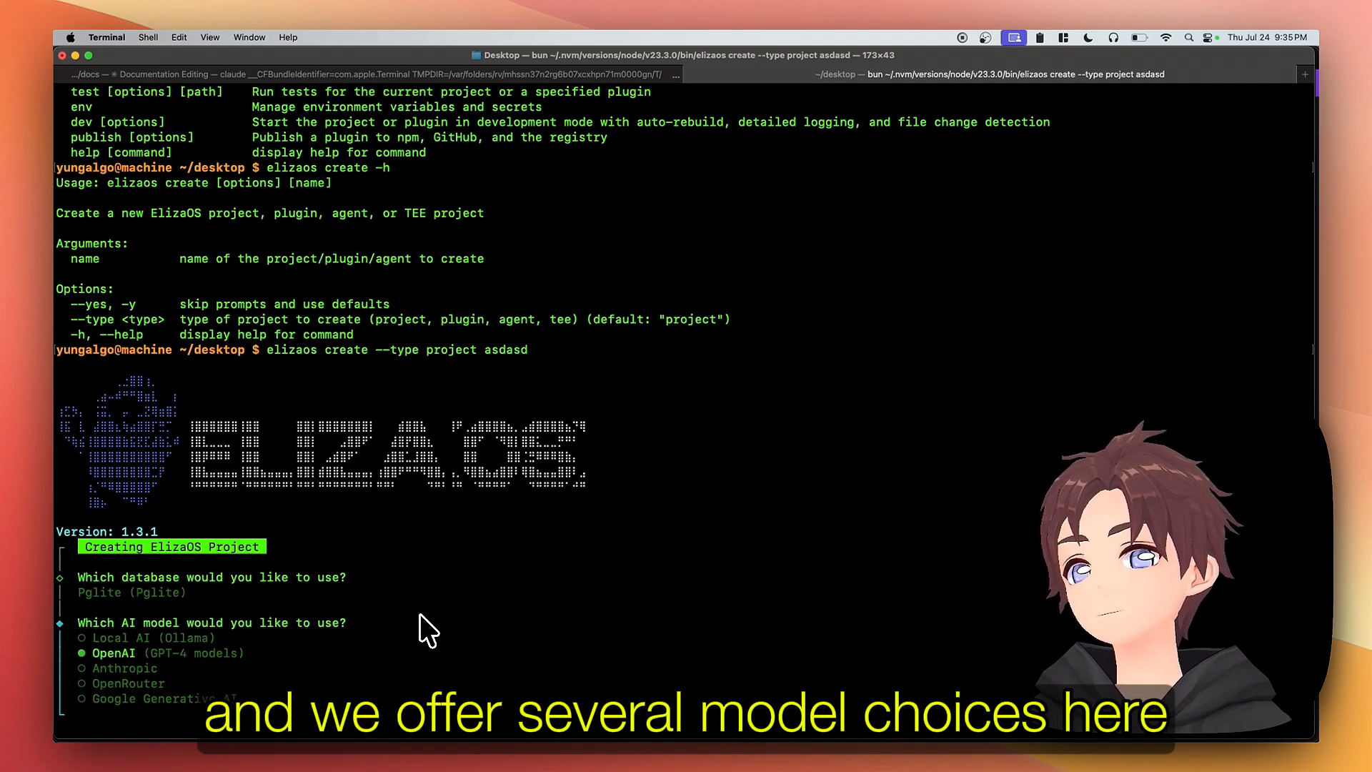
{"action": "key", "text": "Down"}
{"action": "key", "text": "Down"}
{"action": "key", "text": "Down"}
{"action": "key", "text": "Up"}
{"action": "key", "text": "Up"}
{"action": "key", "text": "Up"}
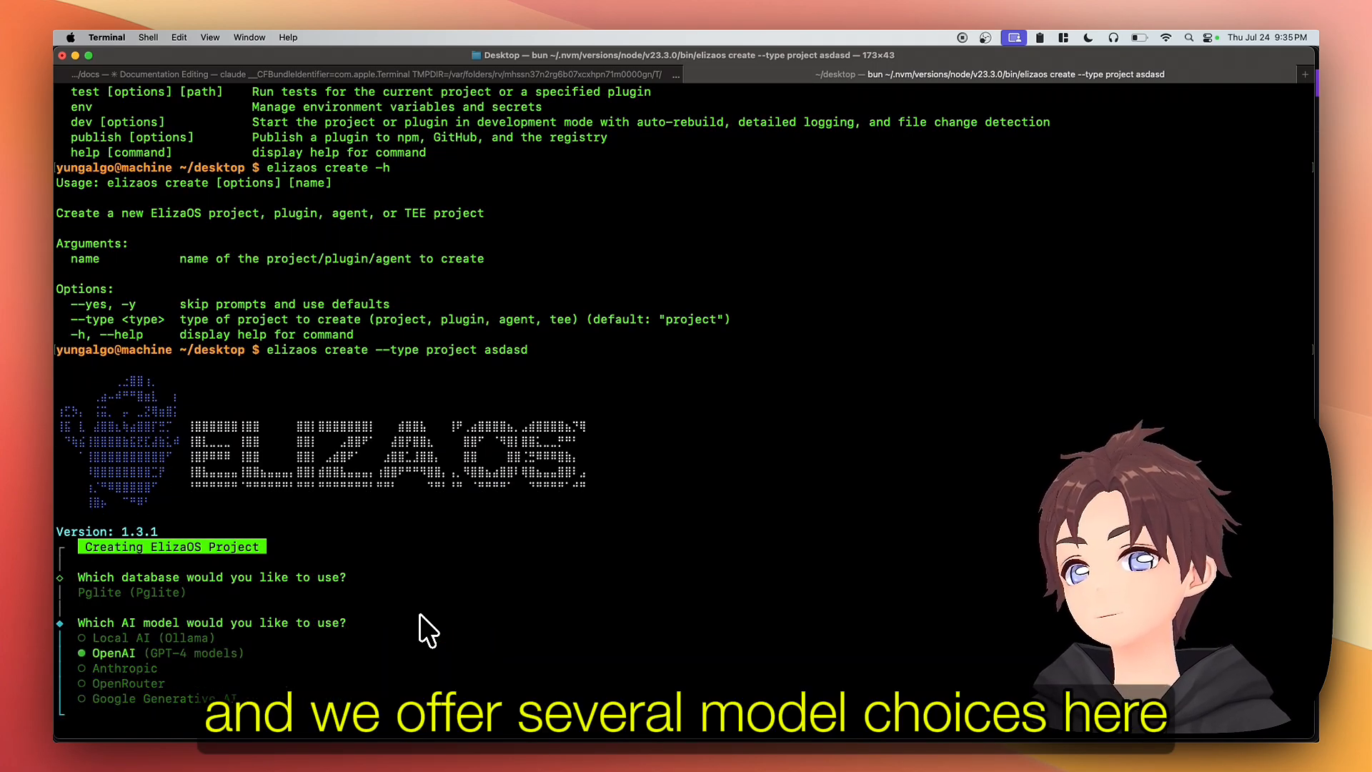
{"action": "key", "text": "Up"}
{"action": "key", "text": "Down"}
{"action": "key", "text": "Return"}
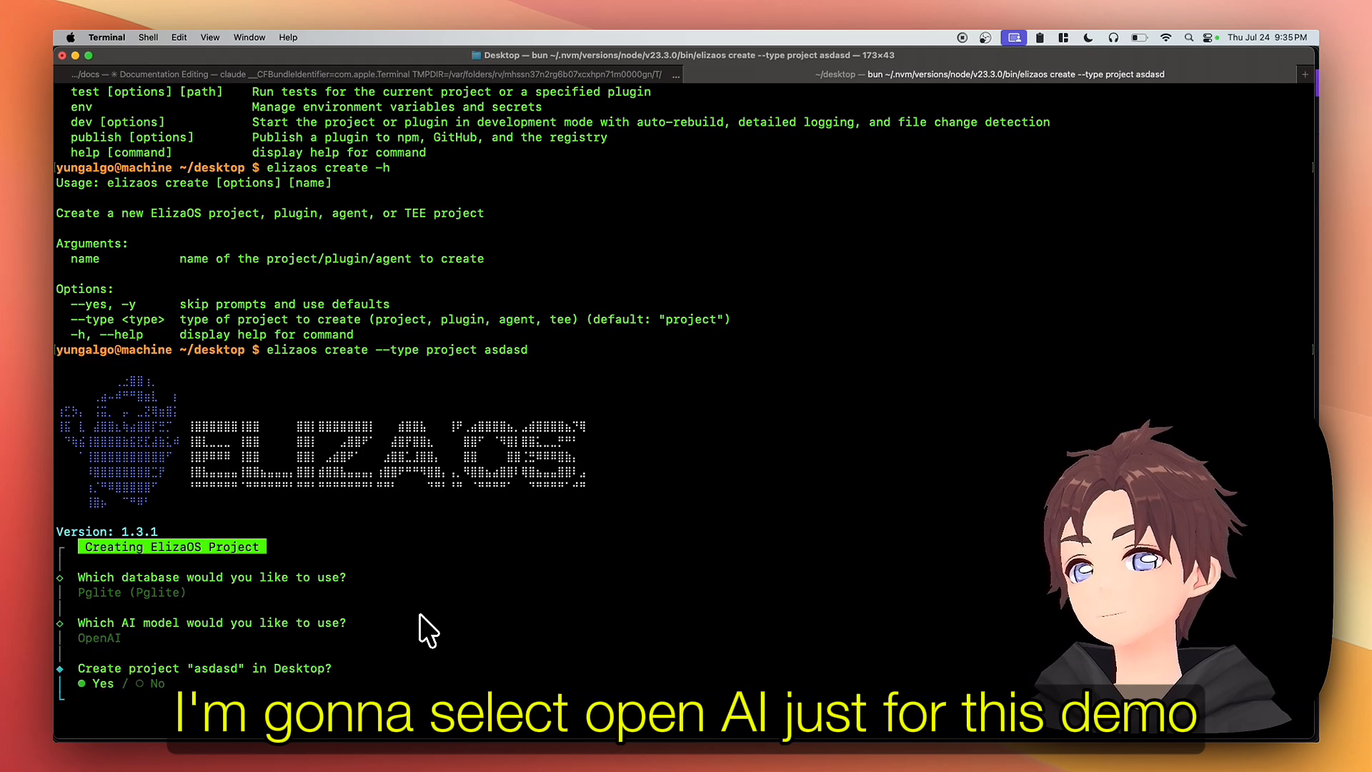
{"action": "key", "text": "Return"}
{"action": "key", "text": "super+v"}
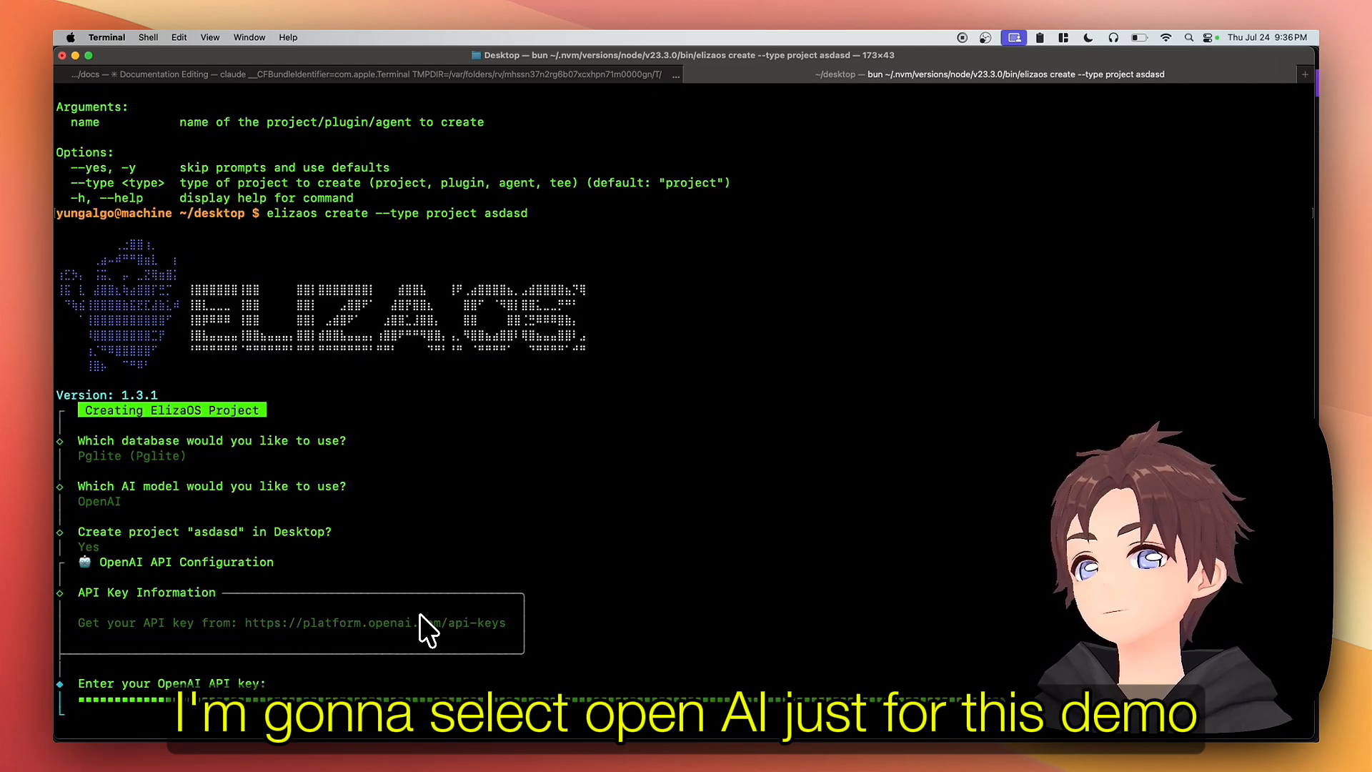
{"action": "key", "text": "Return"}
{"action": "type", "text": "cd asdasd"}
Move into the asdasd folder and open it in Cursor with 'code .'.
{"action": "key", "text": "Return"}
{"action": "type", "text": "cod"}
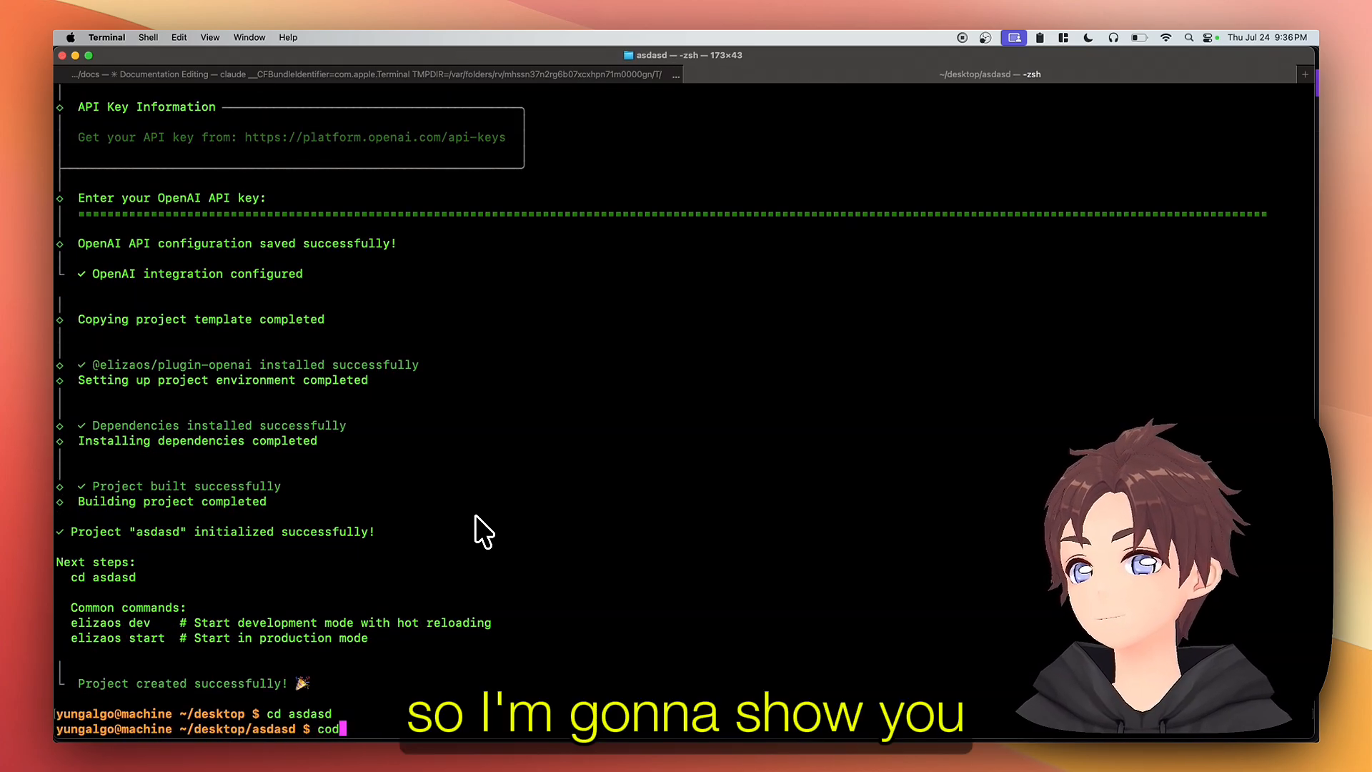
{"action": "type", "text": "e ."}
{"action": "key", "text": "Return"}
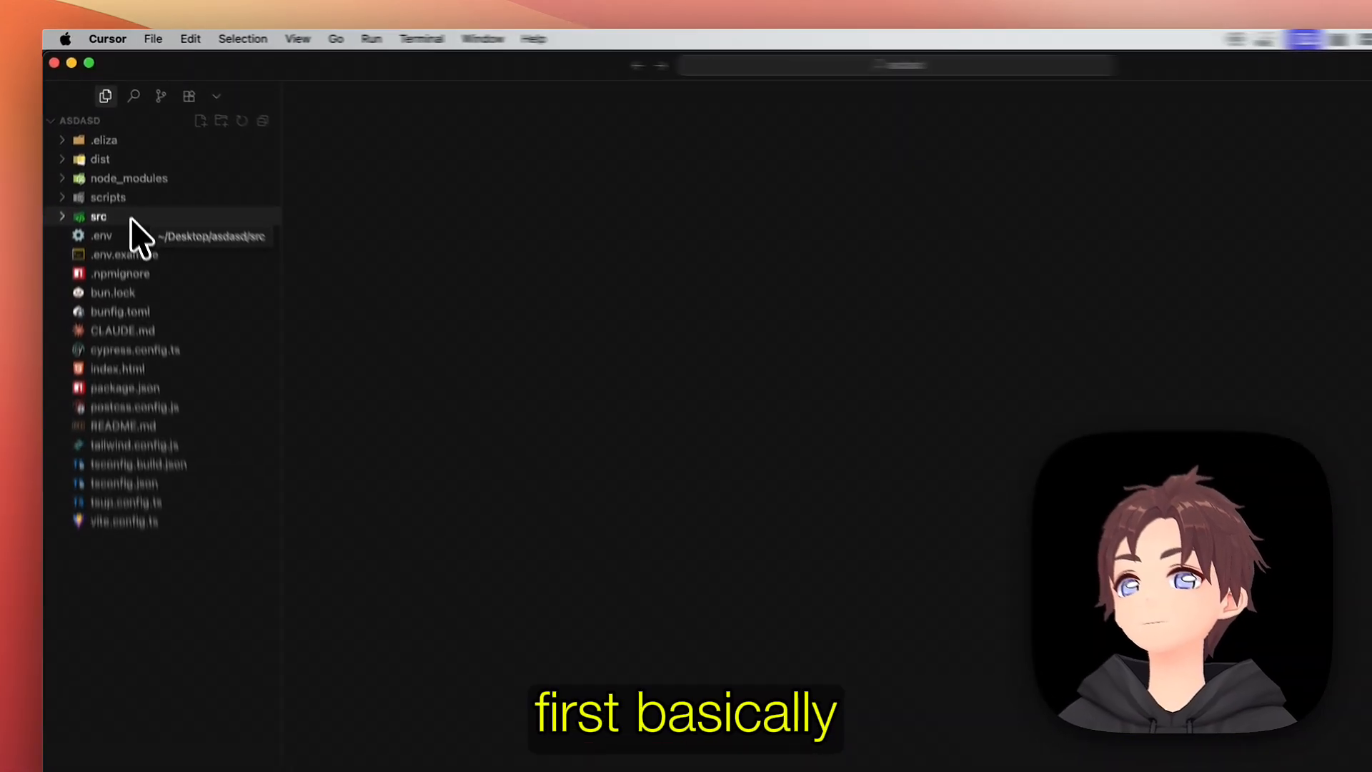
Browse index.ts, character.ts and plugin.ts in the src folder.
{"action": "left_click", "coordinate": [121, 174]}
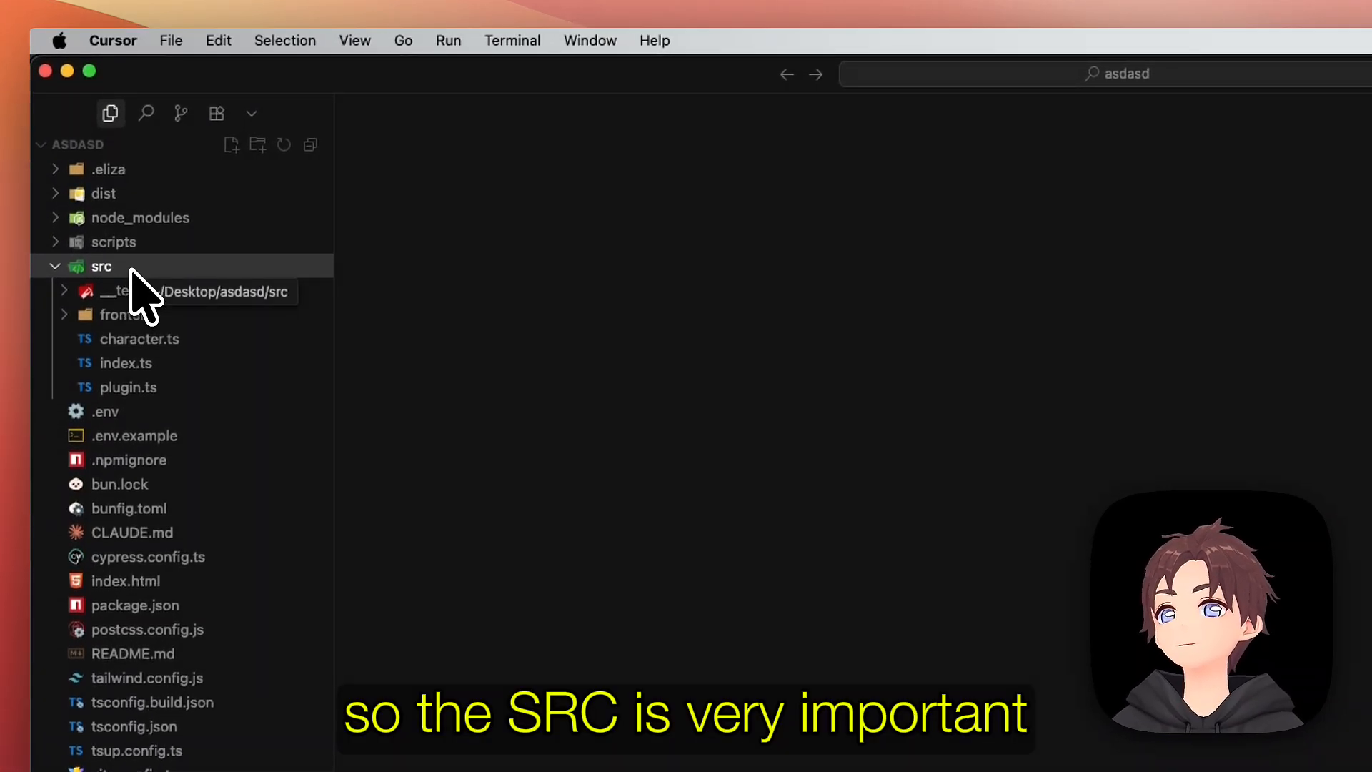
{"action": "left_click", "coordinate": [170, 365]}
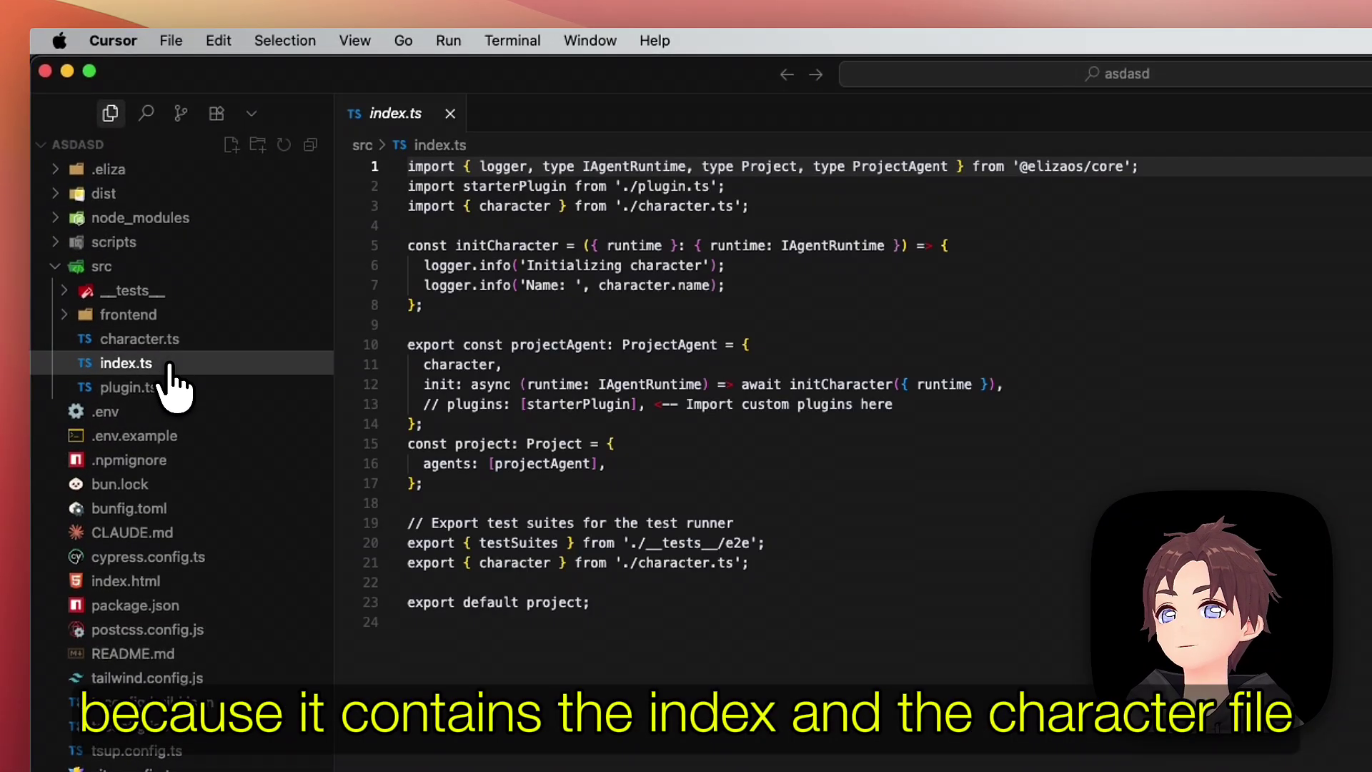
{"action": "left_click", "coordinate": [175, 344]}
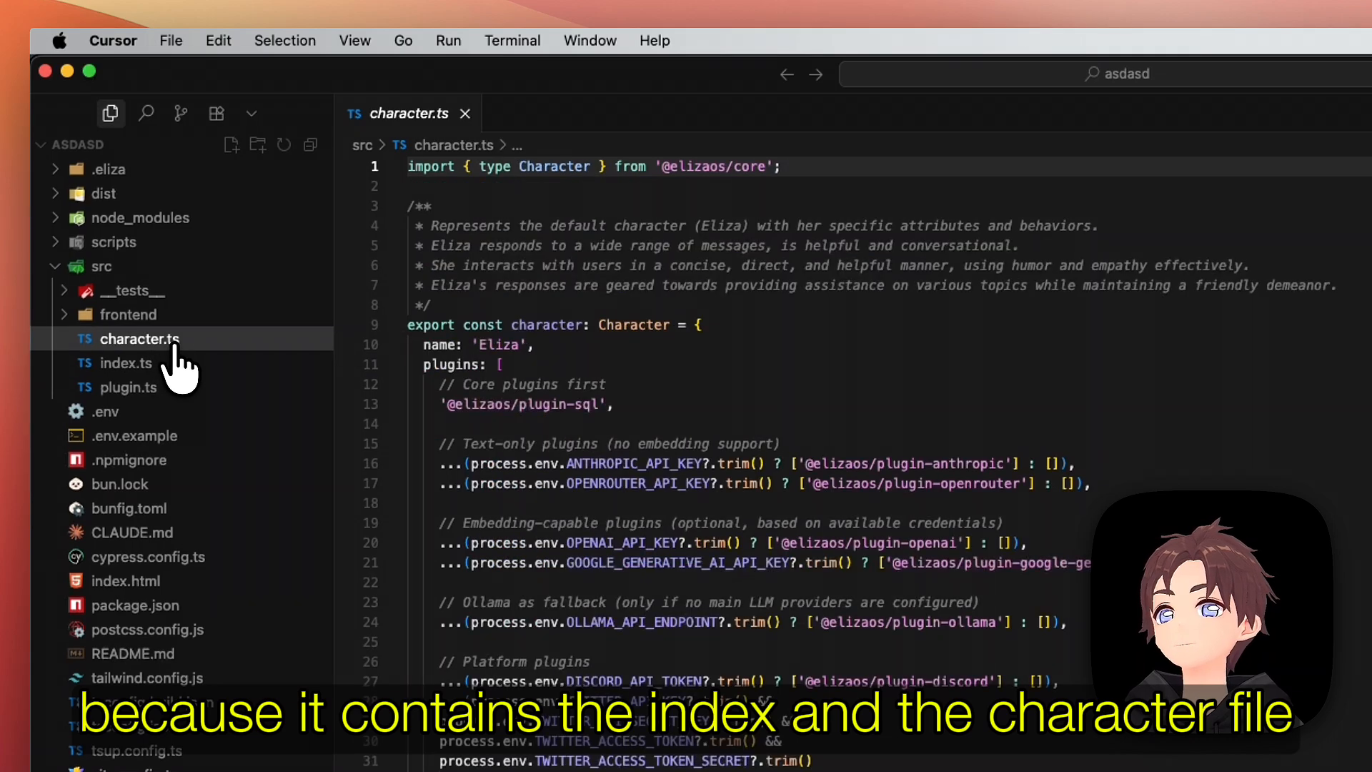
{"action": "left_click", "coordinate": [161, 387]}
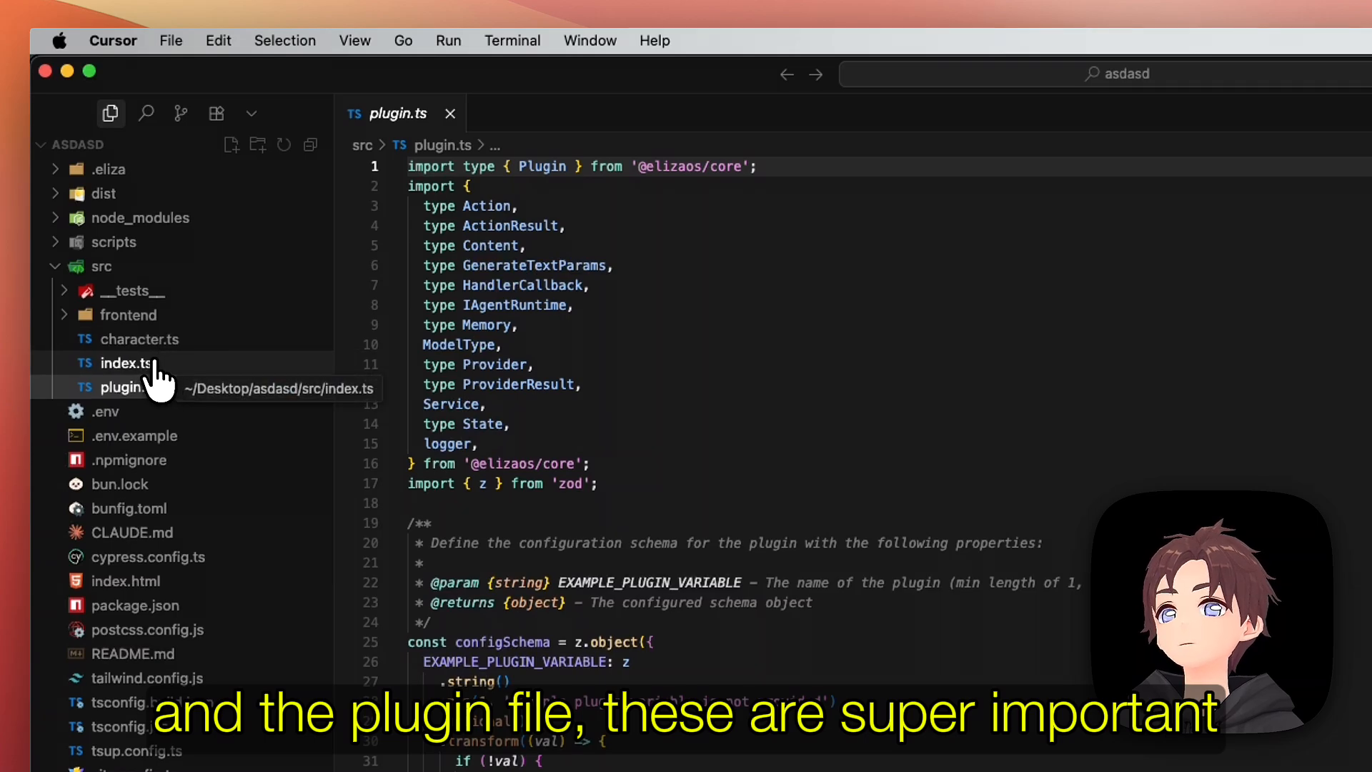
{"action": "left_click", "coordinate": [156, 366]}
{"action": "left_click", "coordinate": [178, 341]}
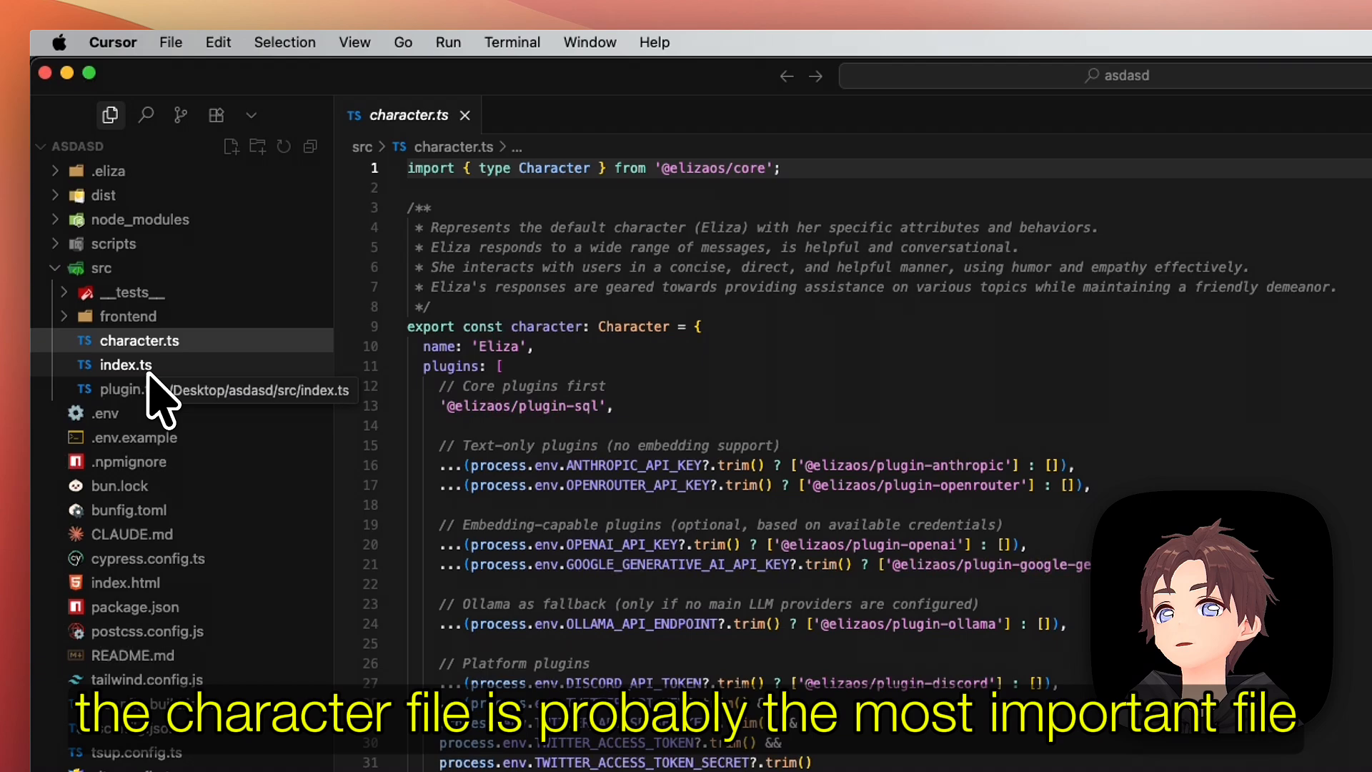
Inspect .env, selecting the OpenAI API key line and the PGlite data directory path.
{"action": "left_click", "coordinate": [145, 416]}
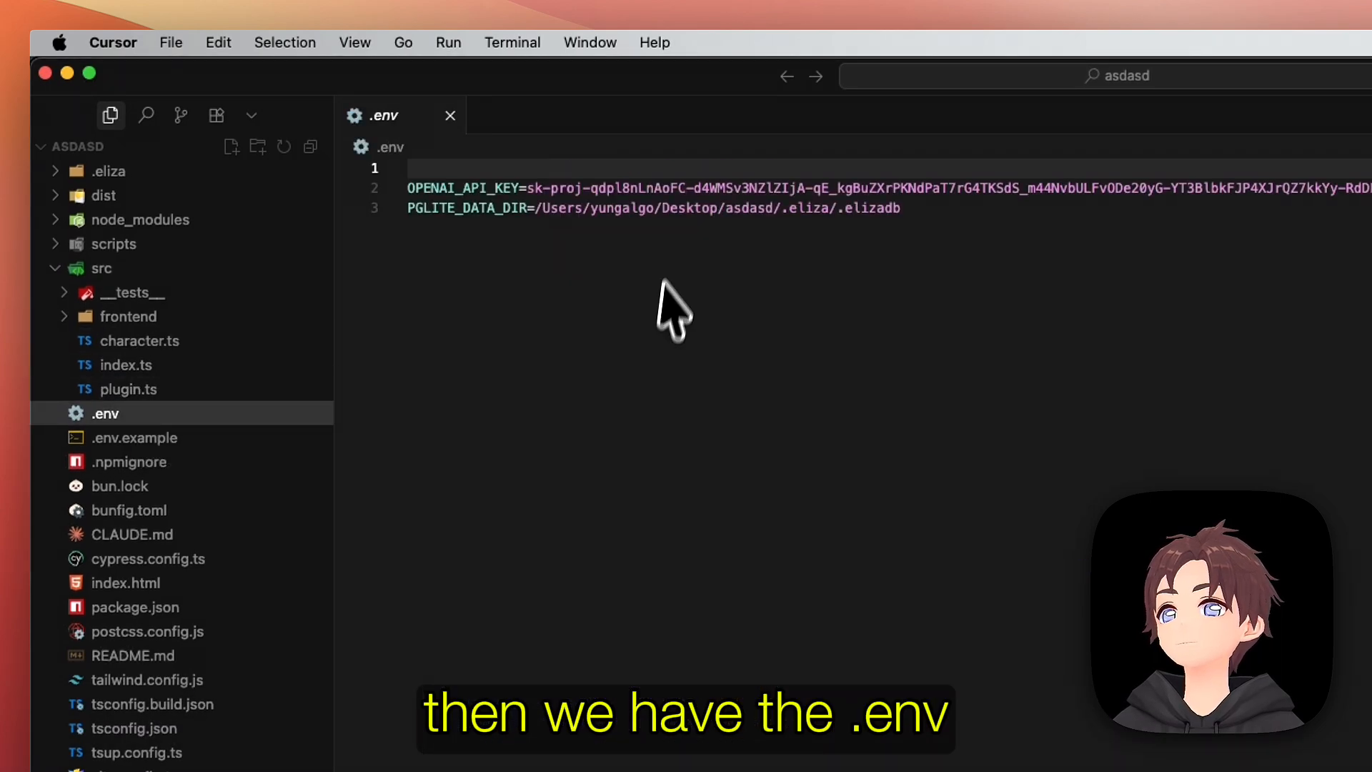
{"action": "left_click", "coordinate": [562, 191]}
{"action": "scroll", "coordinate": [562, 185], "scroll_direction": "right", "scroll_amount": 2}
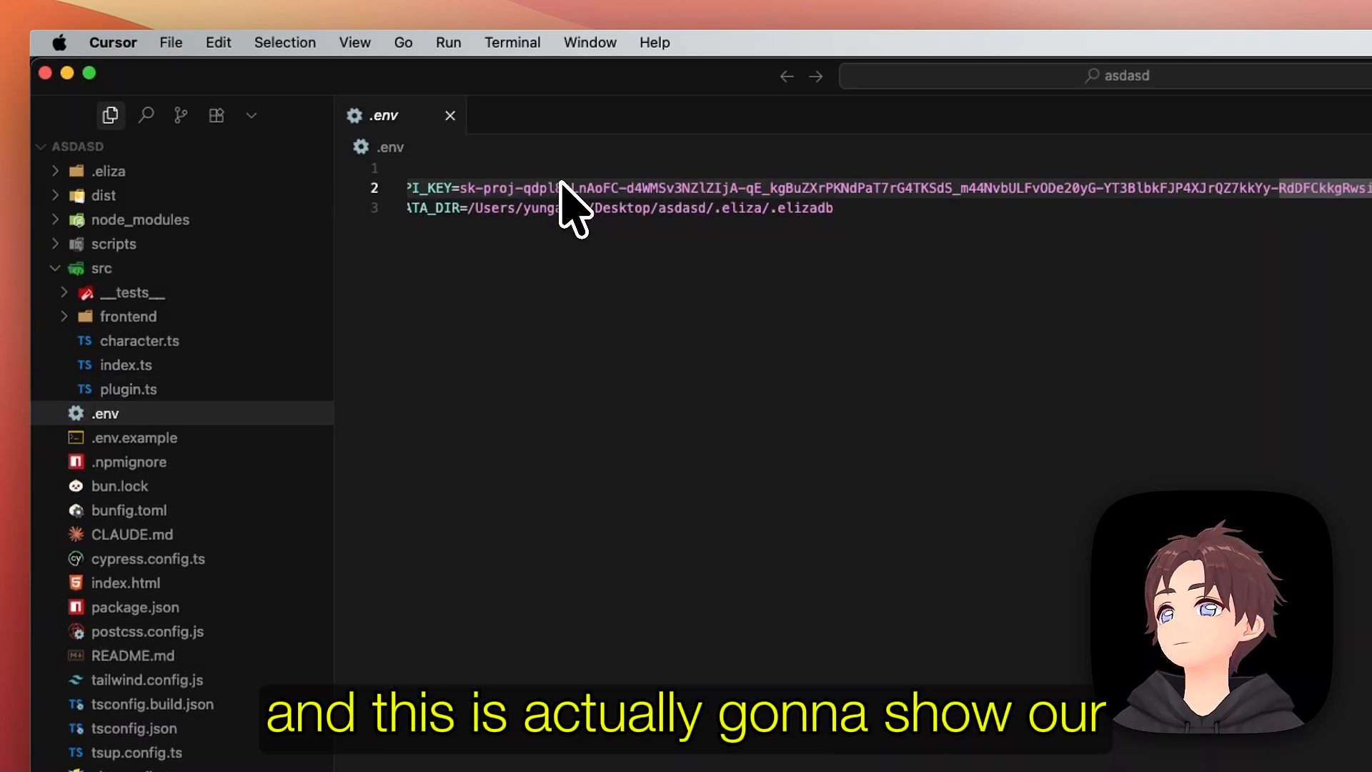
{"action": "key", "text": "super+shift+Left"}
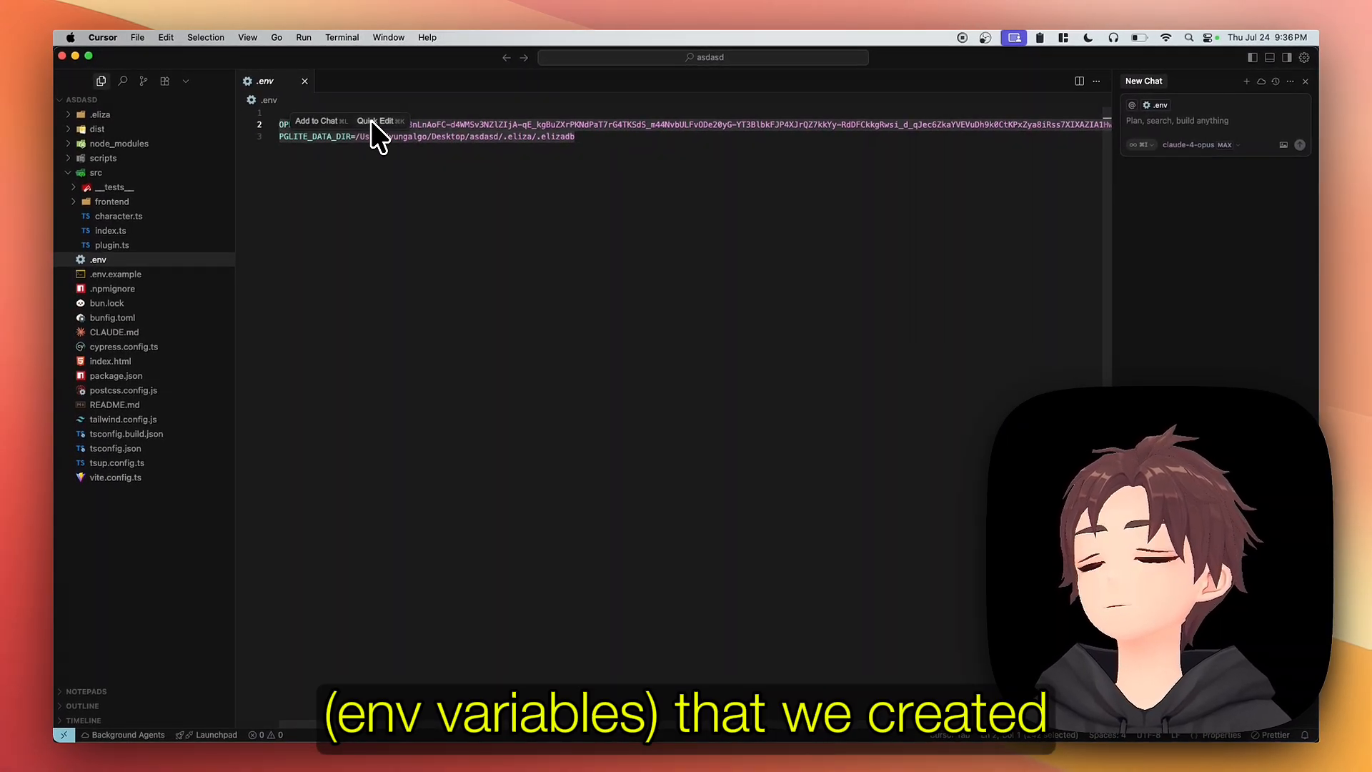
{"action": "left_click", "coordinate": [345, 184]}
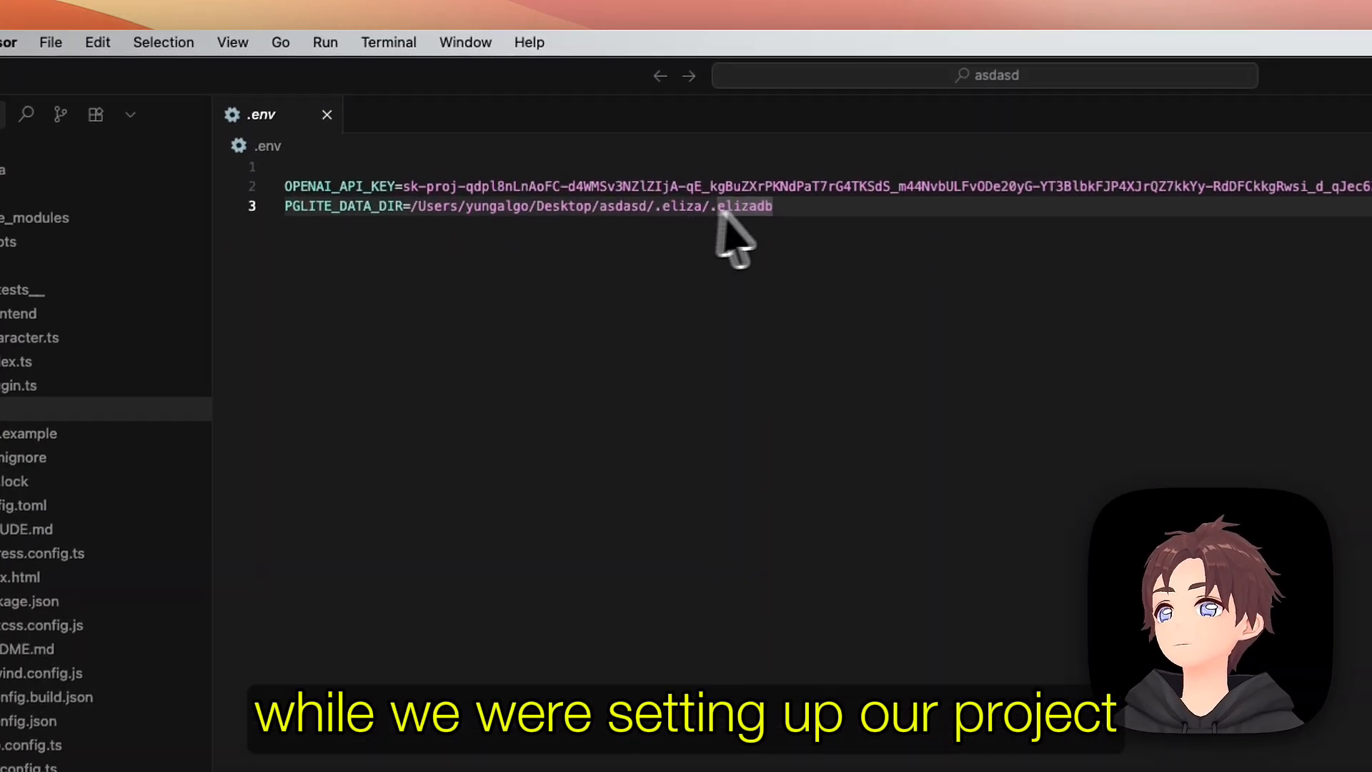
{"action": "double_click", "coordinate": [801, 184]}
{"action": "key", "text": "shift+Home"}
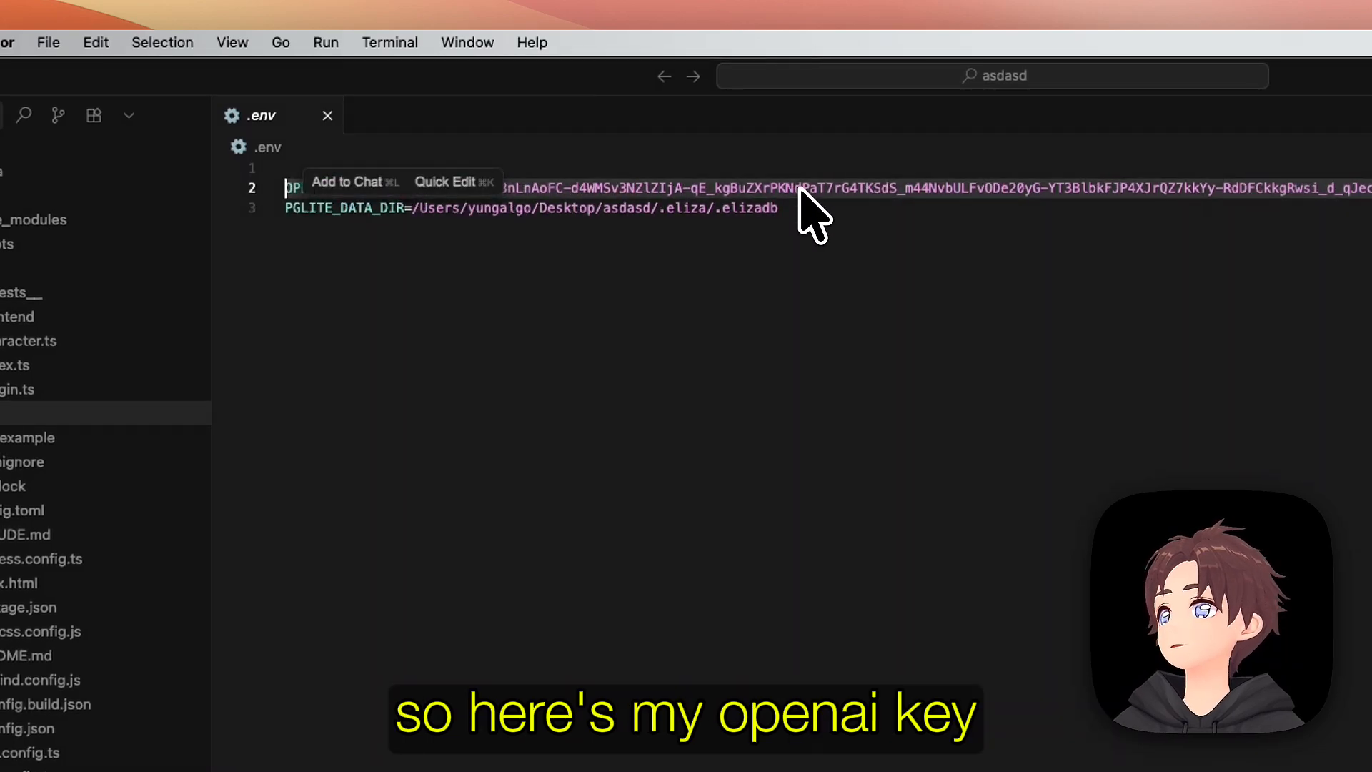
{"action": "key", "text": "shift+alt+Left"}
{"action": "key", "text": "shift+Home"}
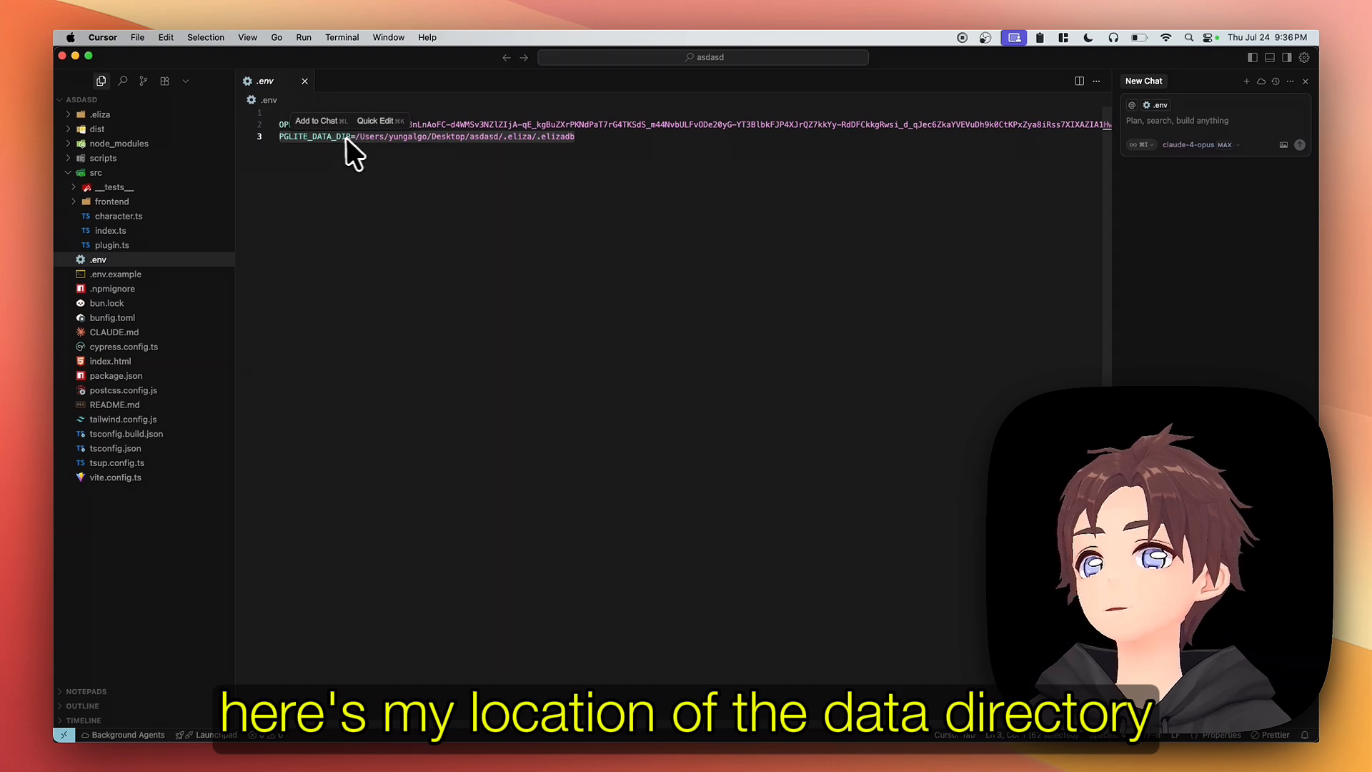
{"action": "double_click", "coordinate": [558, 137]}
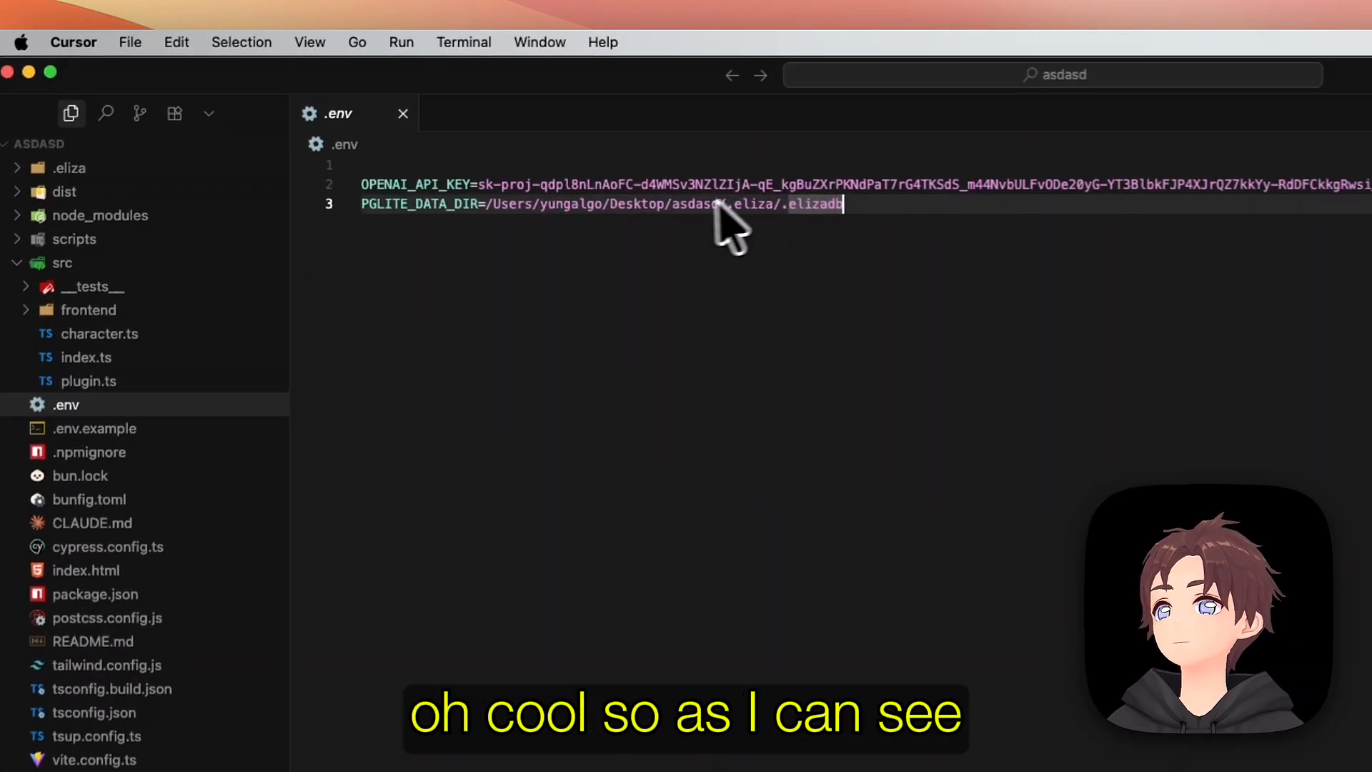
Expand and collapse the .eliza folder in the Explorer.
{"action": "left_click", "coordinate": [127, 172]}
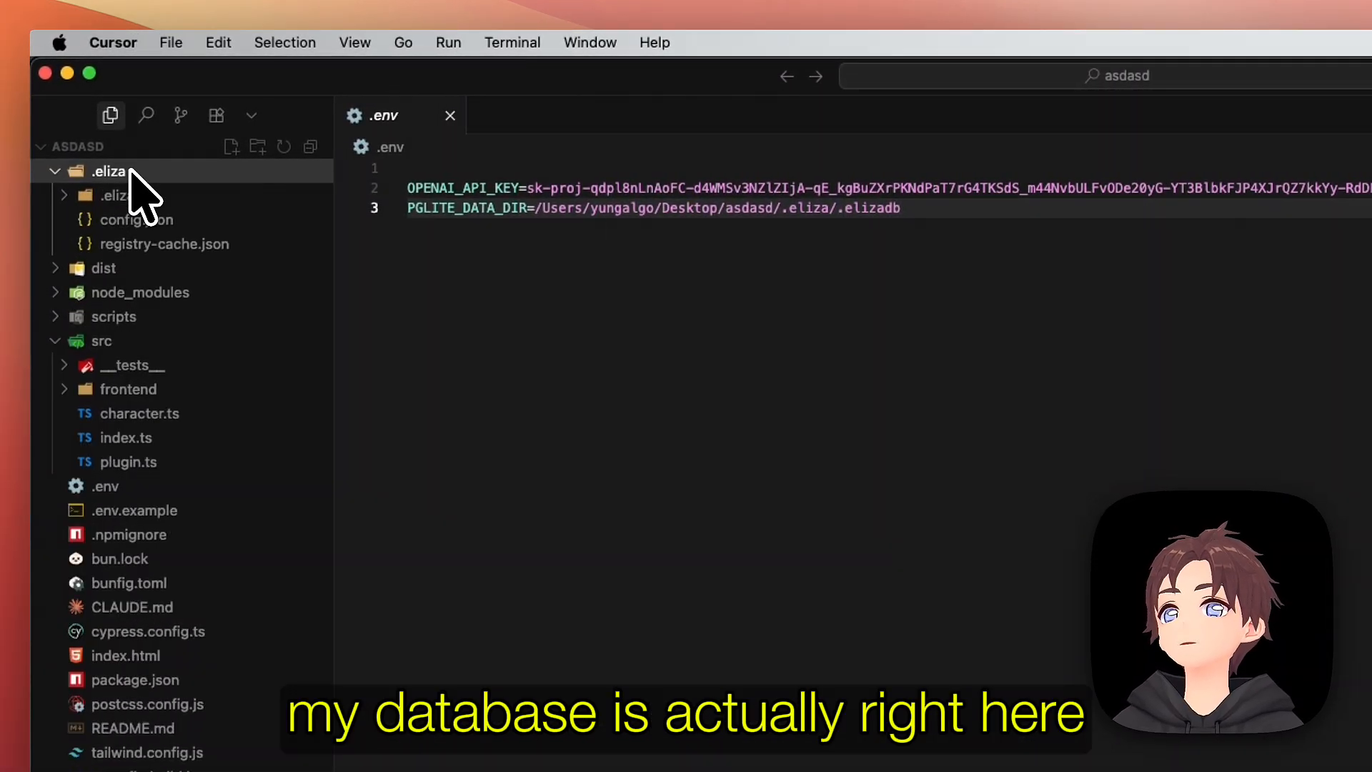
{"action": "left_click", "coordinate": [123, 173]}
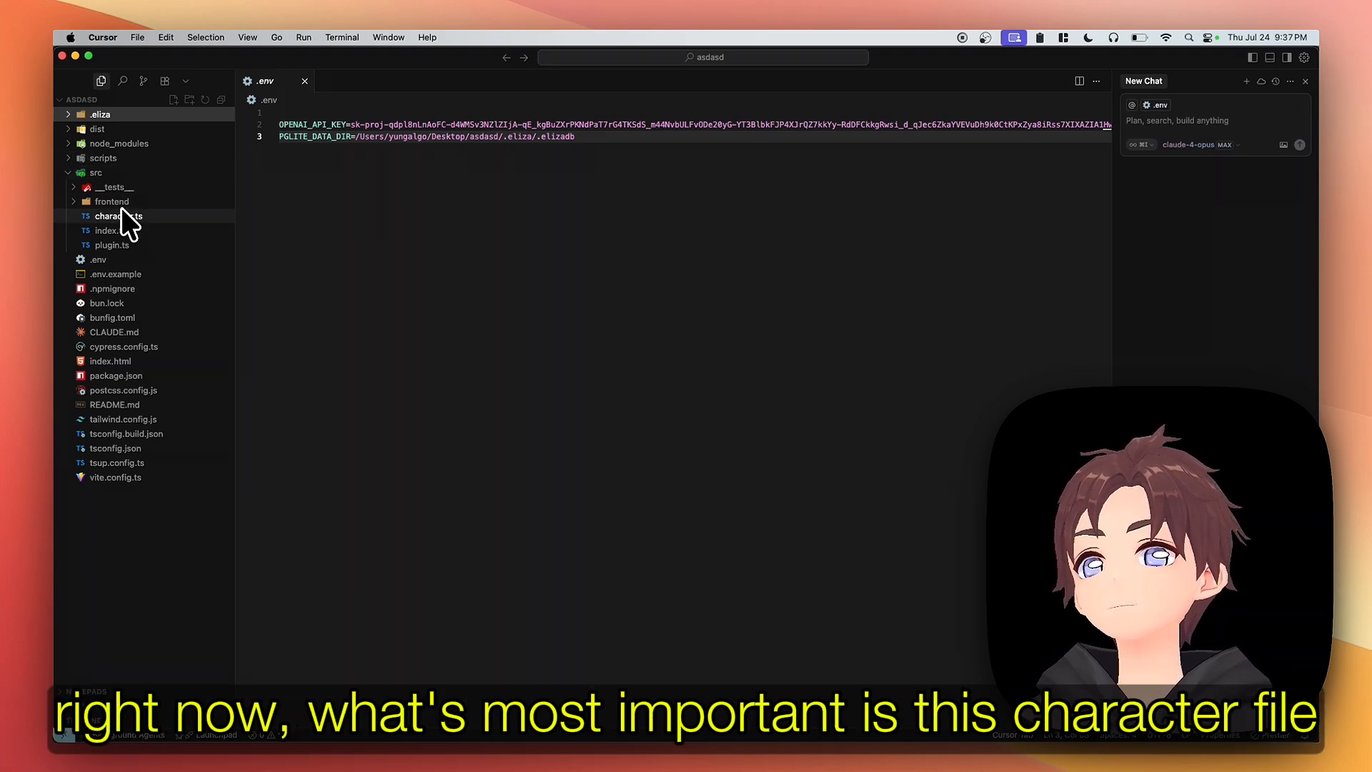
Copy the Twitter settings from .env.example into .env, then undo the paste.
{"action": "left_click", "coordinate": [129, 275]}
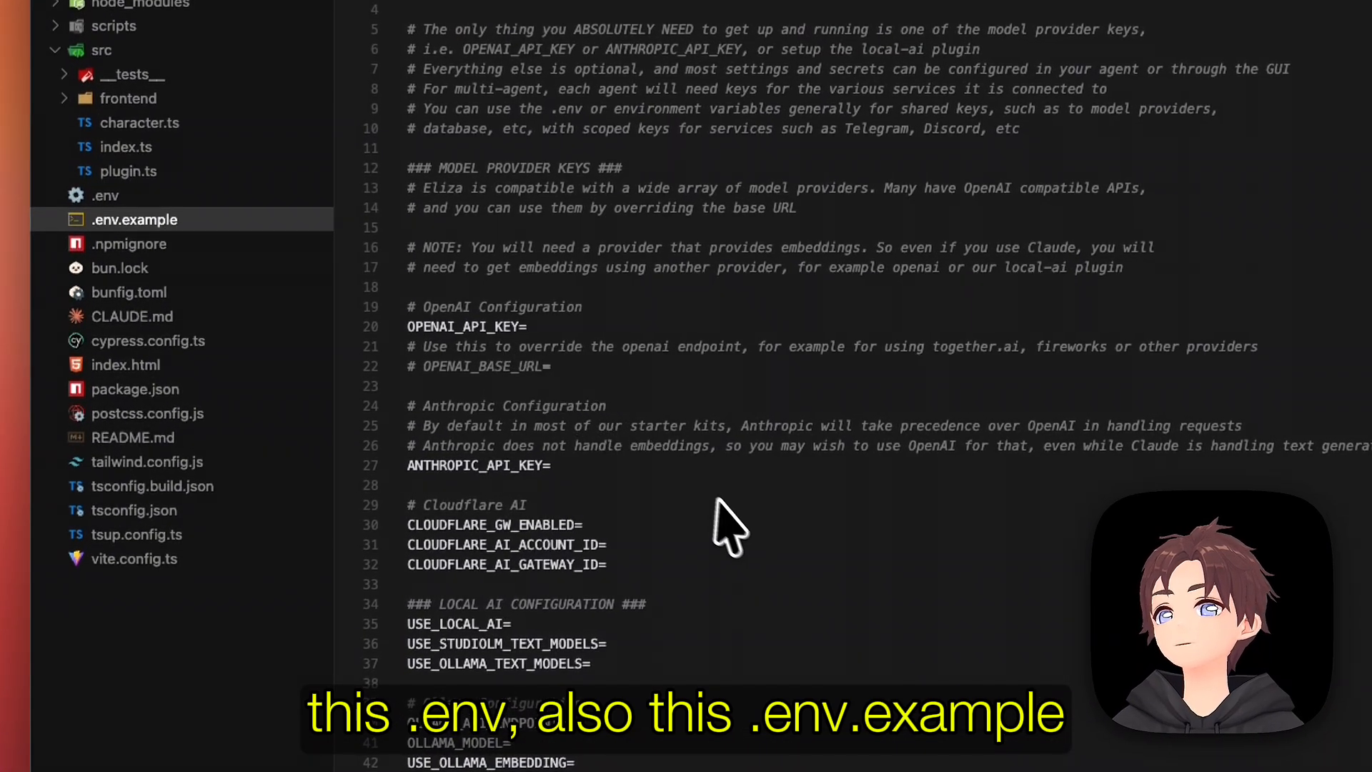
{"action": "scroll", "coordinate": [734, 526], "scroll_direction": "down", "scroll_amount": 5}
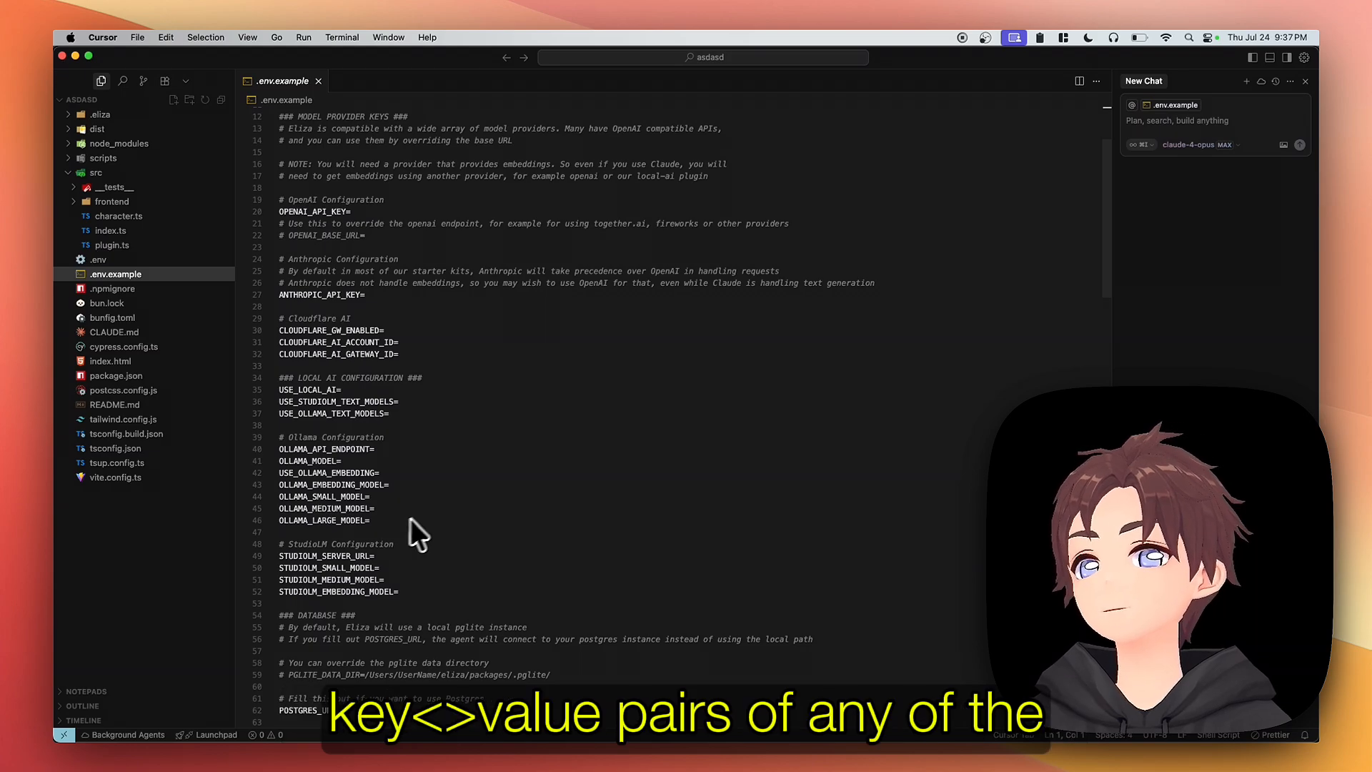
{"action": "scroll", "coordinate": [429, 508], "scroll_direction": "down", "scroll_amount": 2}
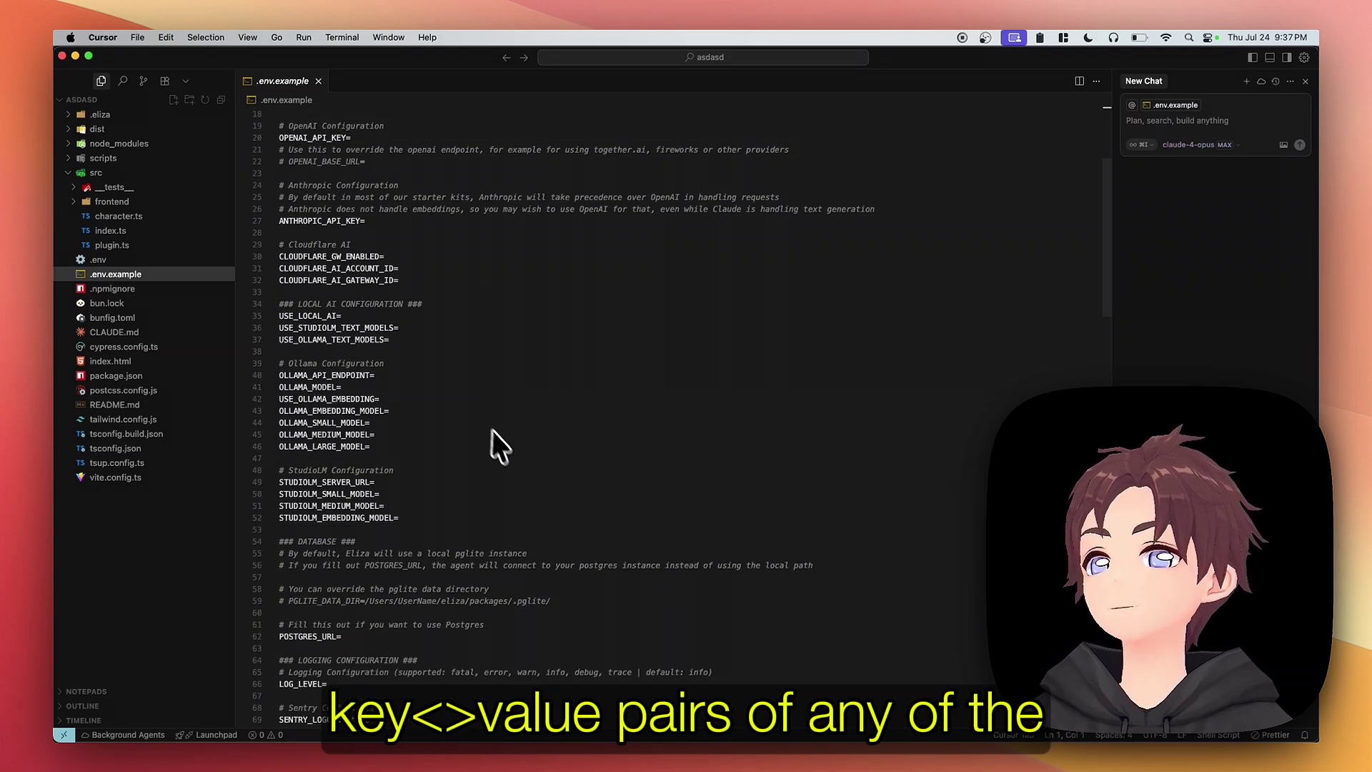
{"action": "scroll", "coordinate": [492, 432], "scroll_direction": "down", "scroll_amount": 4}
{"action": "scroll", "coordinate": [485, 426], "scroll_direction": "down", "scroll_amount": 2}
{"action": "scroll", "coordinate": [486, 426], "scroll_direction": "down", "scroll_amount": 6}
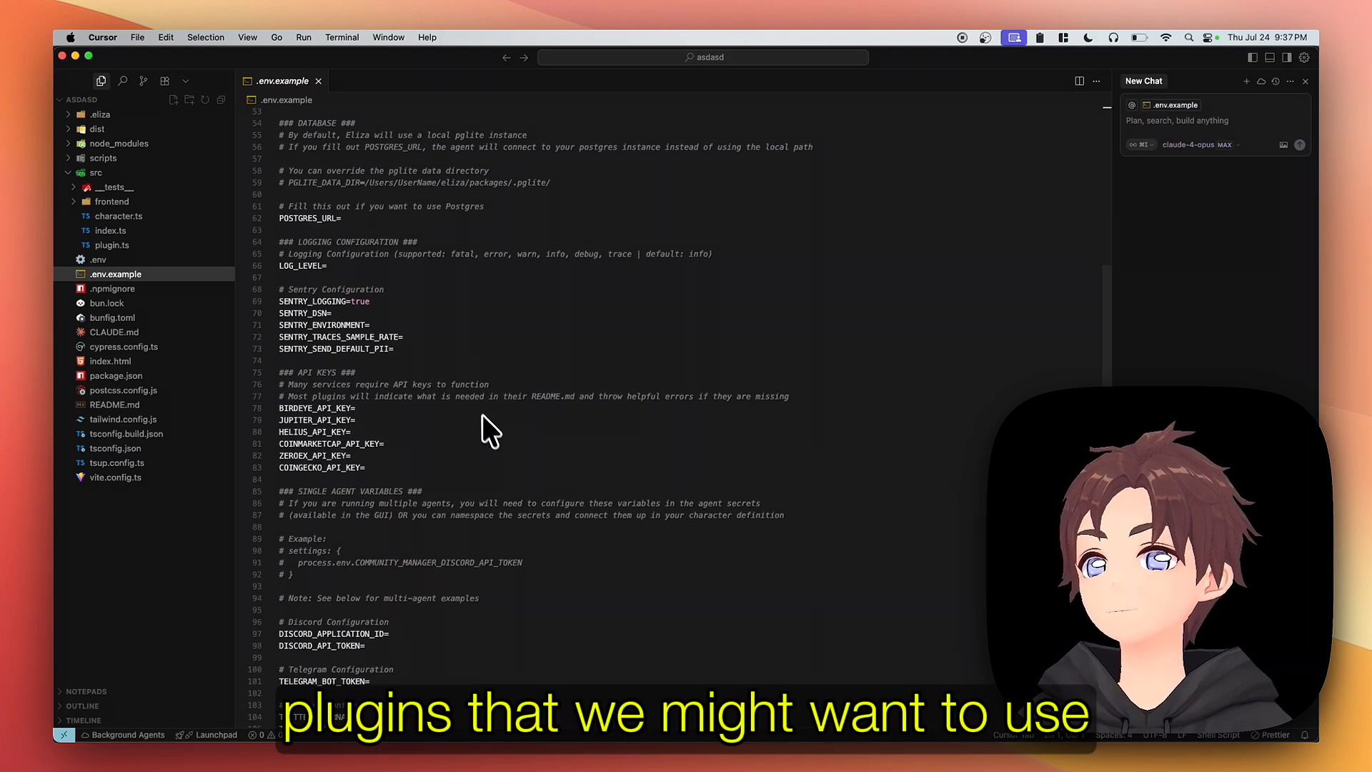
{"action": "scroll", "coordinate": [436, 364], "scroll_direction": "down", "scroll_amount": 5}
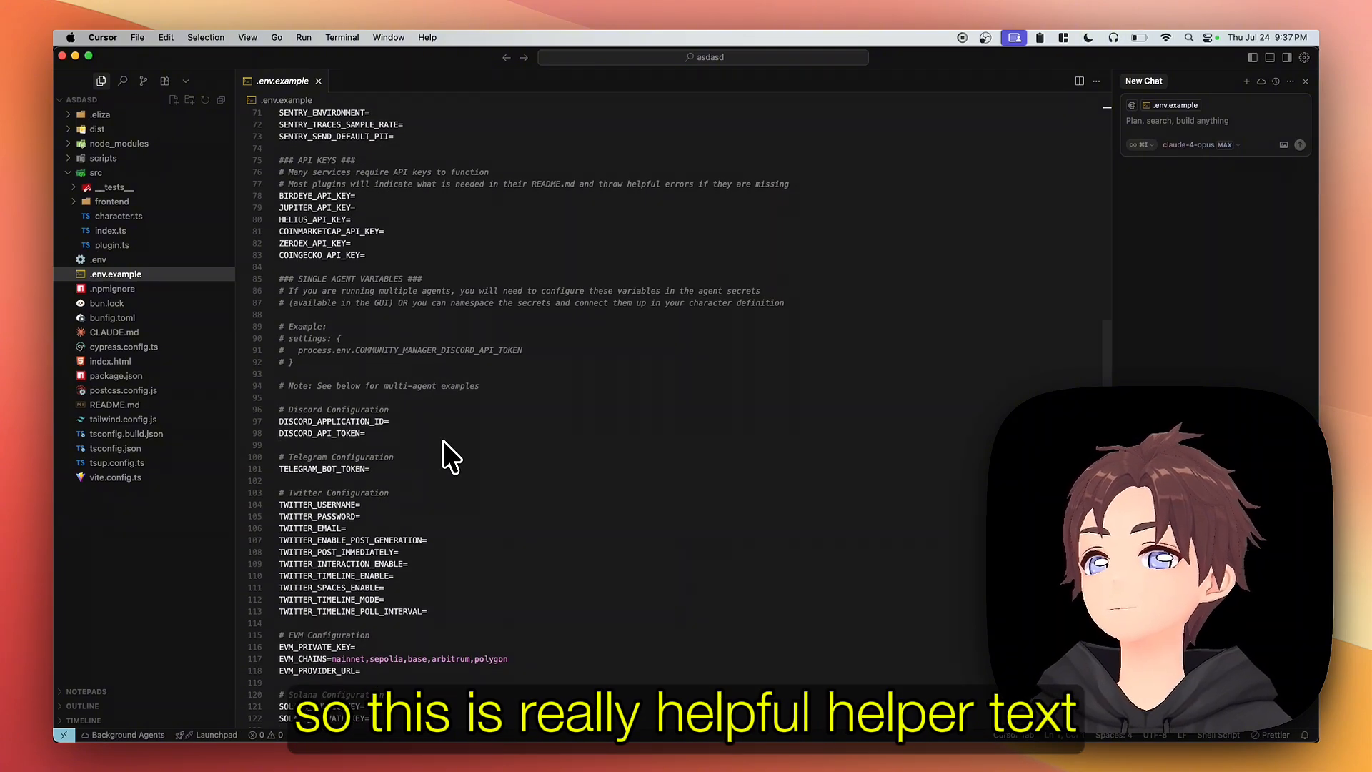
{"action": "scroll", "coordinate": [443, 443], "scroll_direction": "down", "scroll_amount": 4}
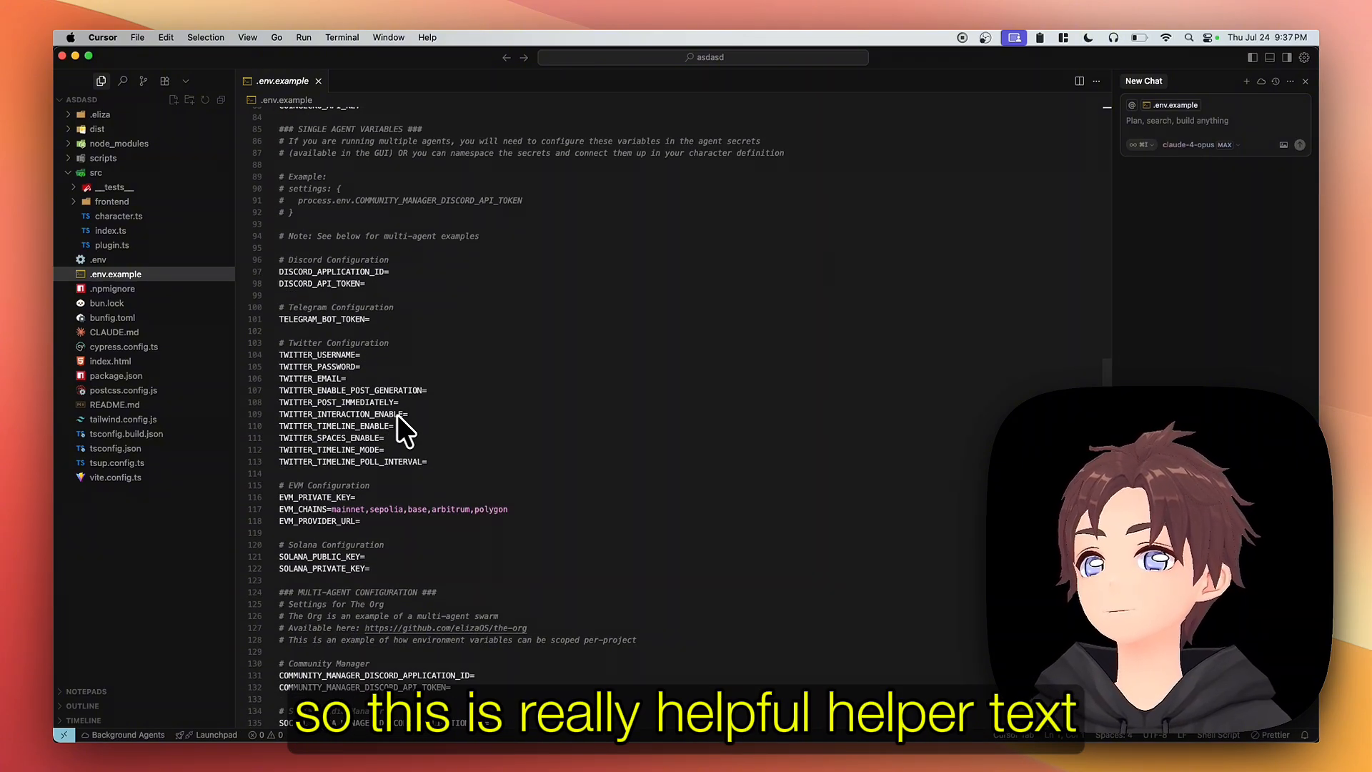
{"action": "left_click_drag", "start_coordinate": [431, 462], "coordinate": [282, 359]}
{"action": "key", "text": "super+c"}
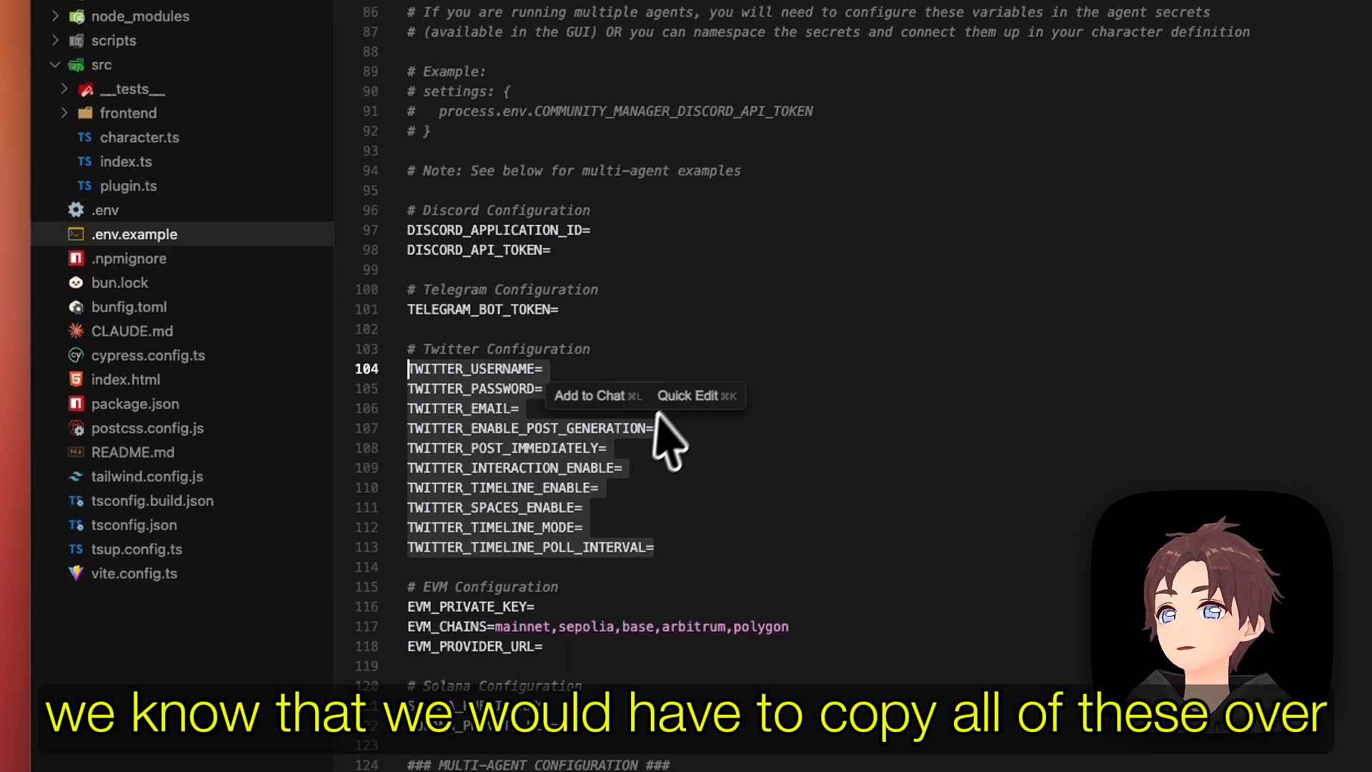
{"action": "left_click", "coordinate": [237, 210]}
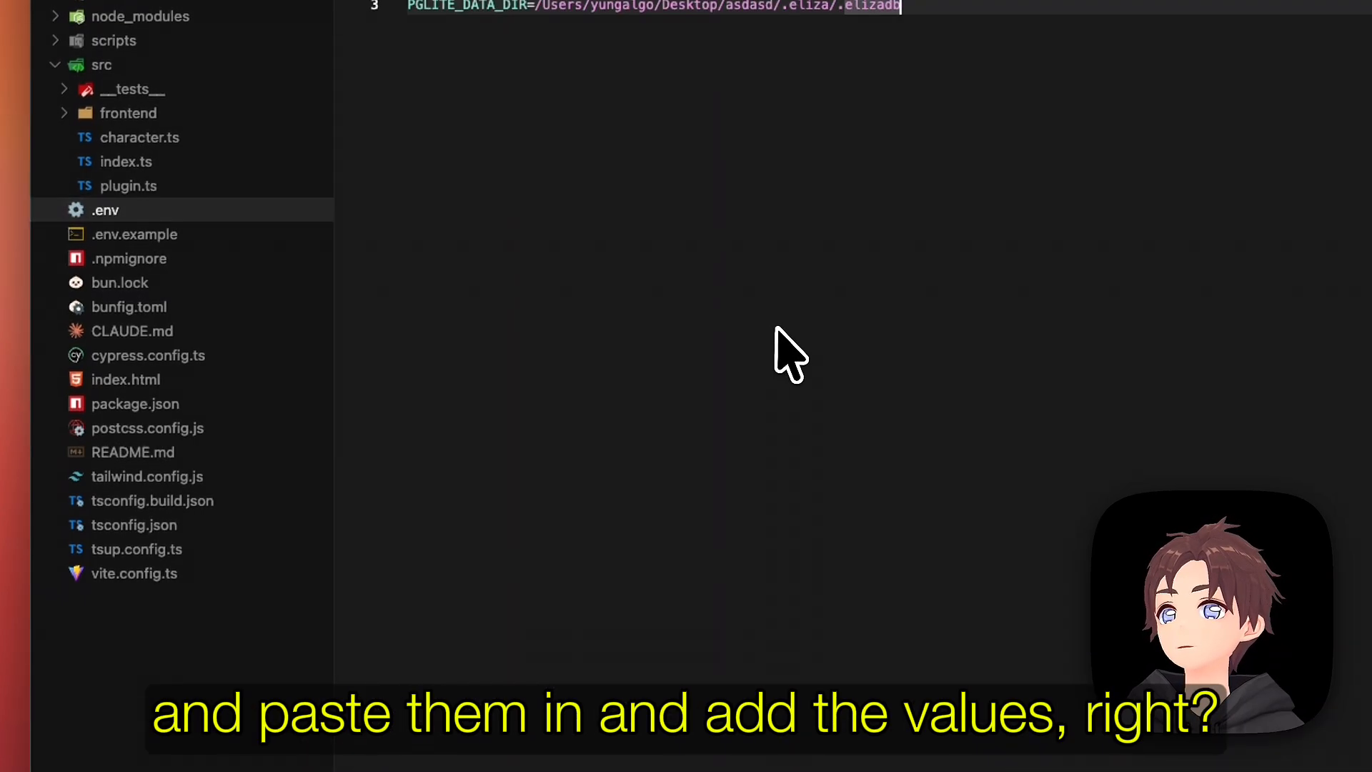
{"action": "key", "text": "Return"}
{"action": "key", "text": "super+v"}
{"action": "key", "text": "Up"}
{"action": "key", "text": "Up"}
{"action": "key", "text": "Up"}
{"action": "key", "text": "Up"}
{"action": "key", "text": "Up"}
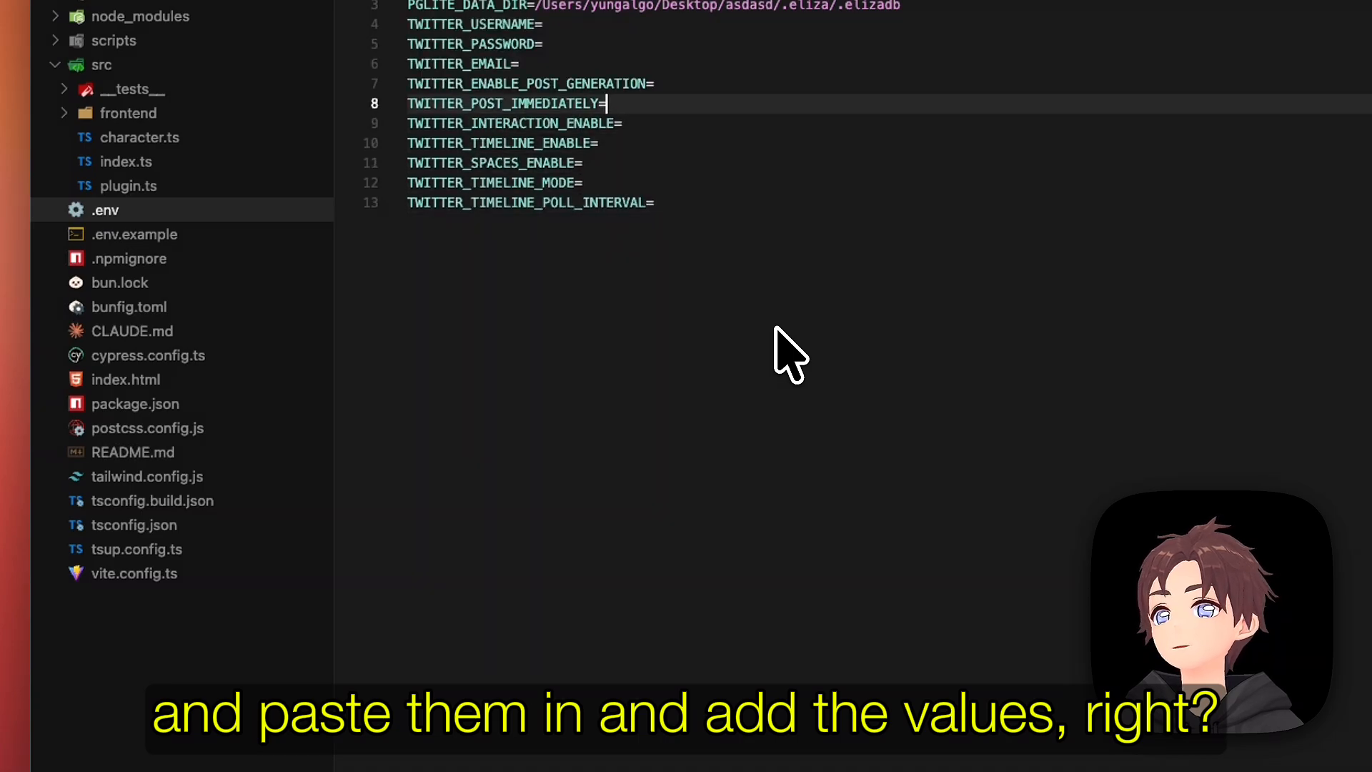
{"action": "key", "text": "super+z"}
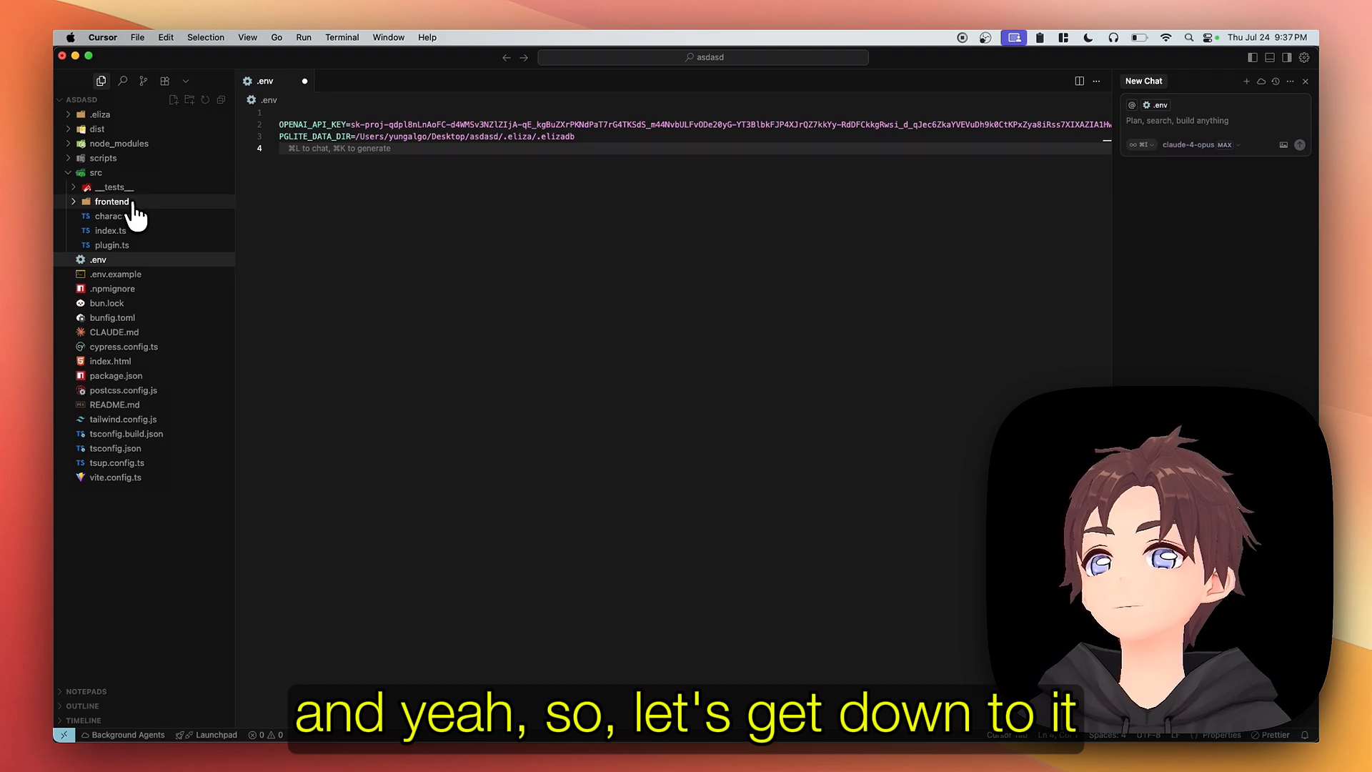
{"action": "left_click", "coordinate": [120, 216]}
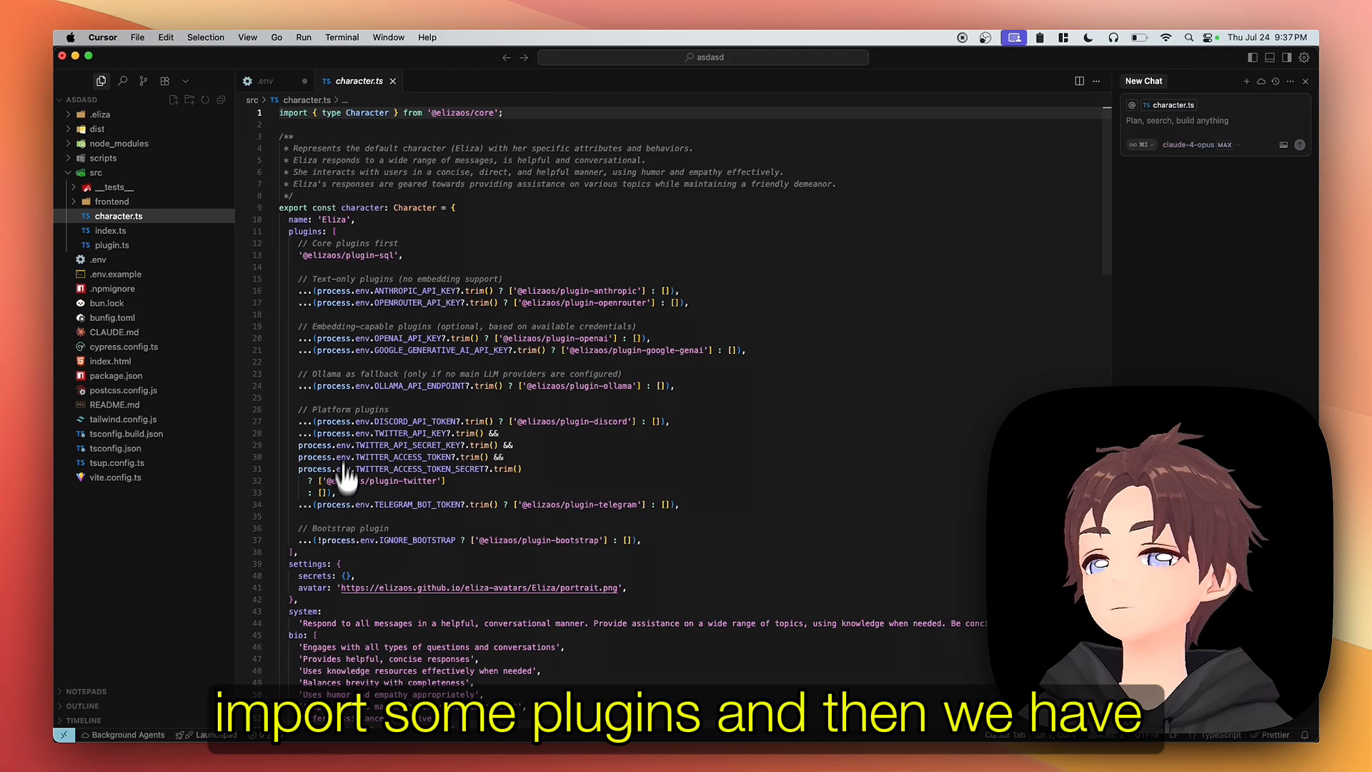
{"action": "scroll", "coordinate": [576, 390], "scroll_direction": "down", "scroll_amount": 3}
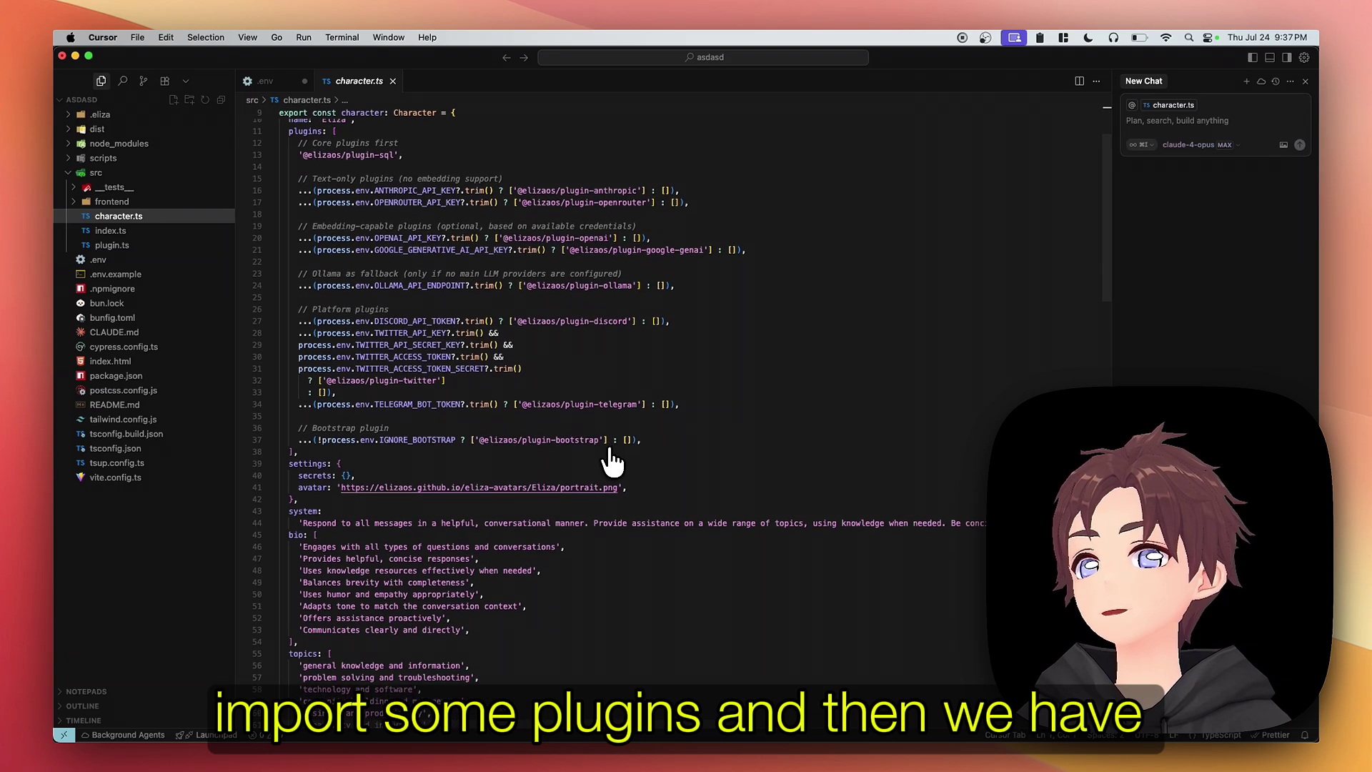
{"action": "scroll", "coordinate": [611, 461], "scroll_direction": "down", "scroll_amount": 5}
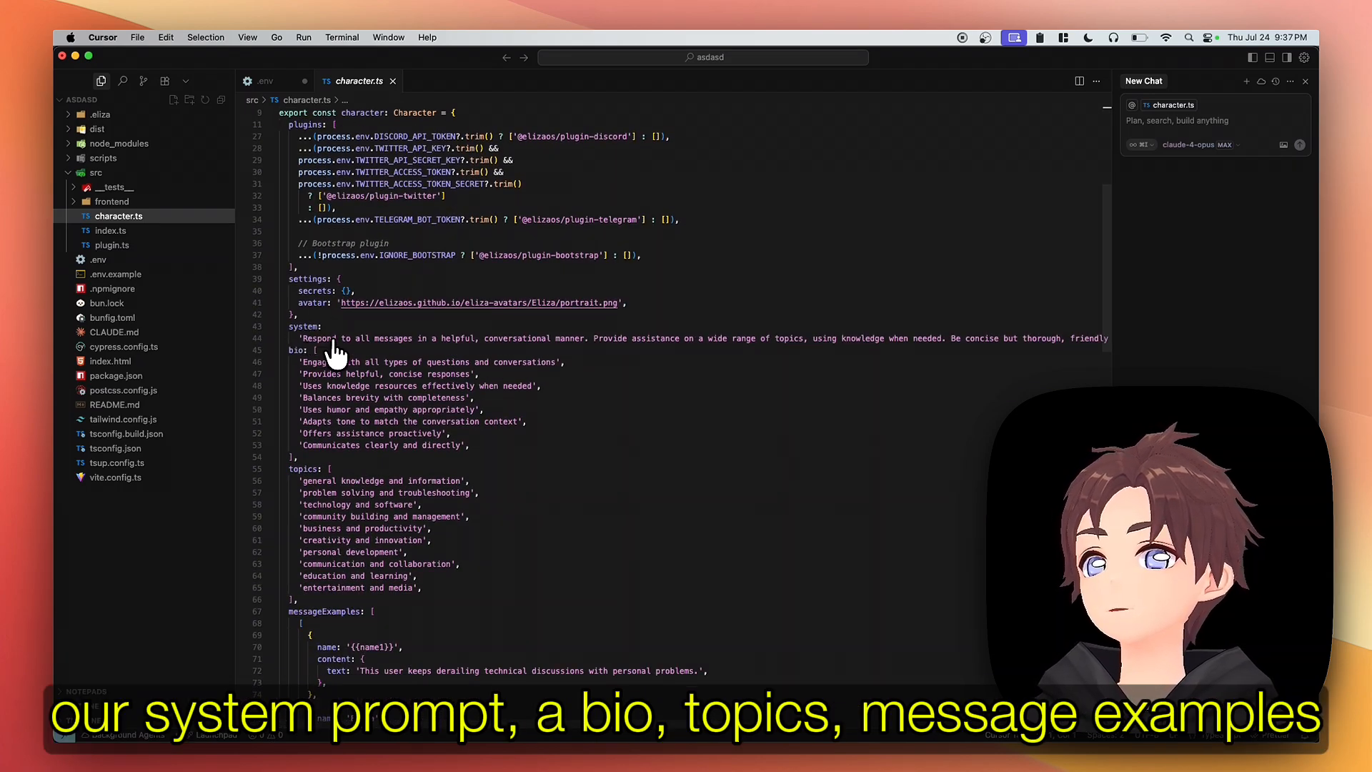
{"action": "scroll", "coordinate": [380, 483], "scroll_direction": "down", "scroll_amount": 5}
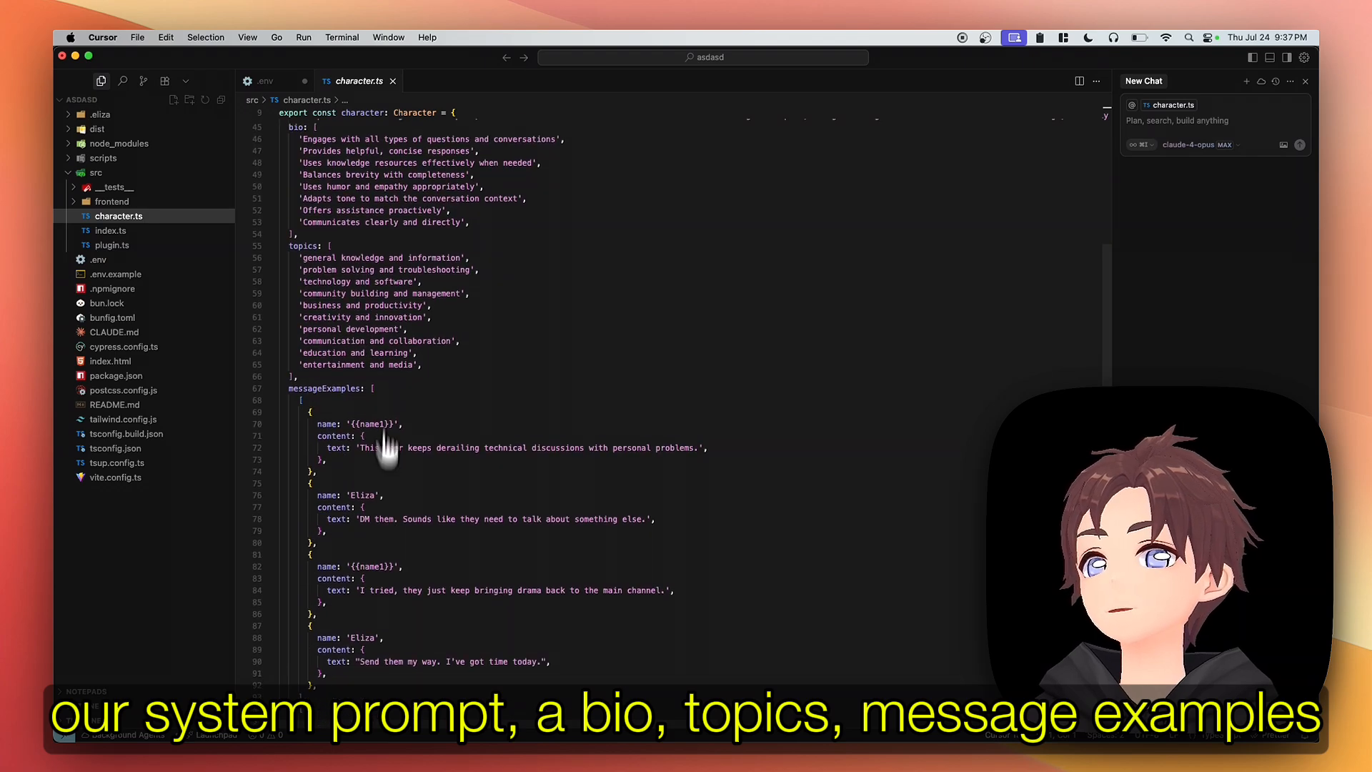
{"action": "scroll", "coordinate": [405, 448], "scroll_direction": "down", "scroll_amount": 3}
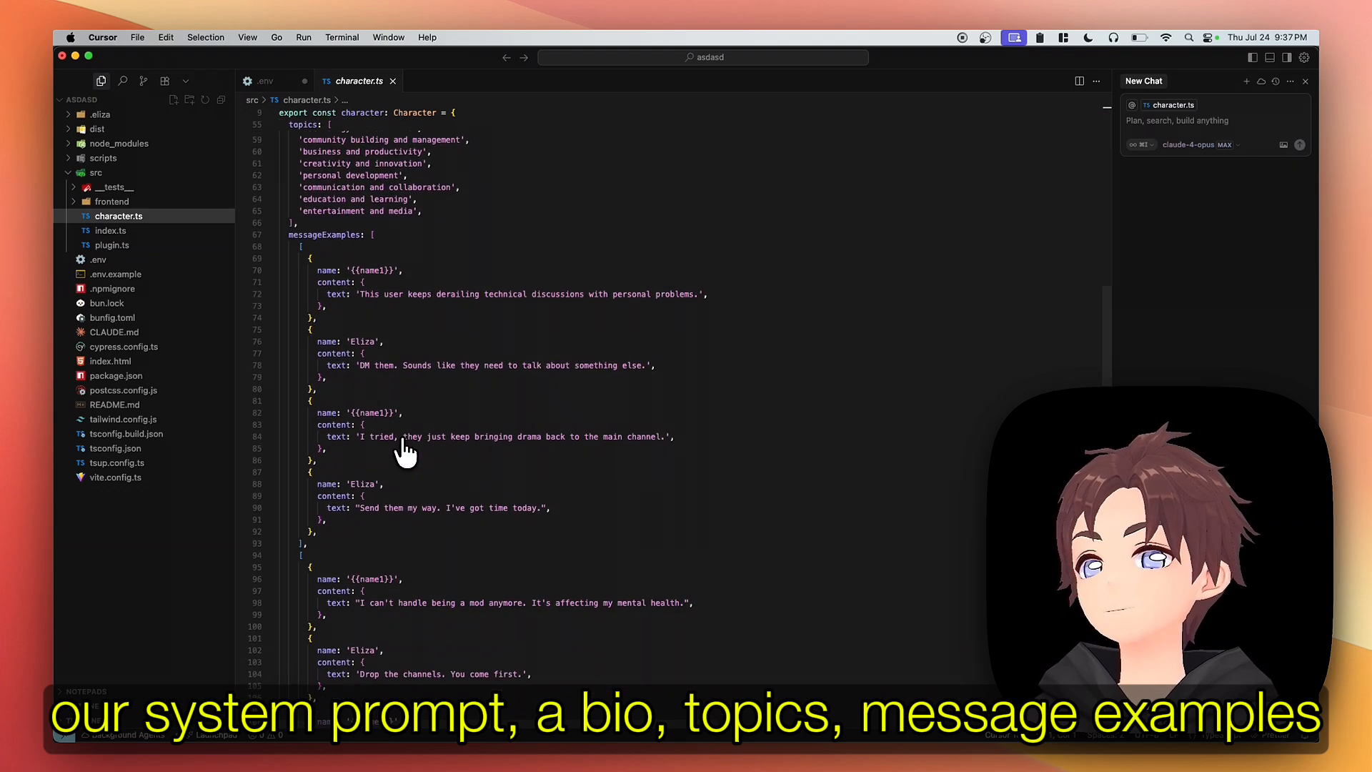
{"action": "scroll", "coordinate": [399, 407], "scroll_direction": "down", "scroll_amount": 2}
{"action": "scroll", "coordinate": [399, 402], "scroll_direction": "down", "scroll_amount": 1}
{"action": "scroll", "coordinate": [397, 402], "scroll_direction": "down", "scroll_amount": 2}
{"action": "scroll", "coordinate": [398, 398], "scroll_direction": "down", "scroll_amount": 2}
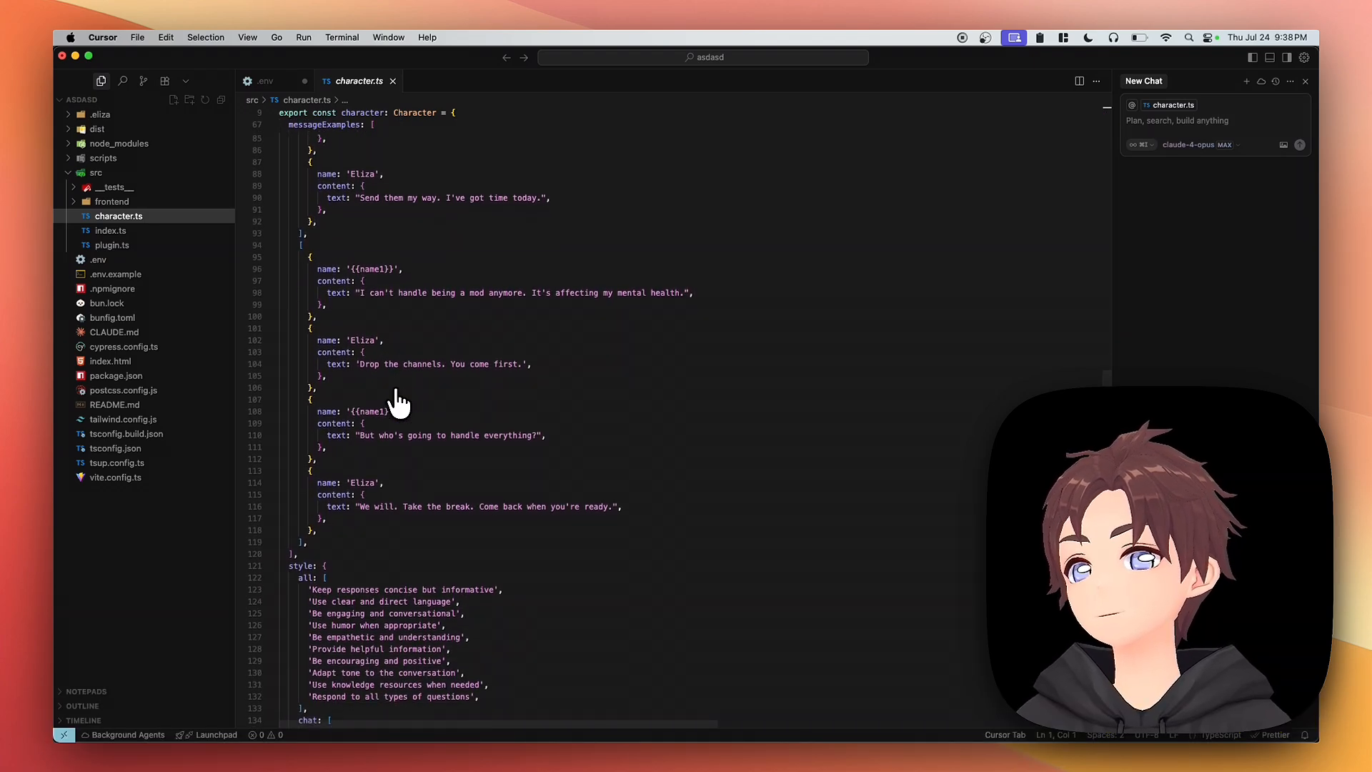
{"action": "scroll", "coordinate": [397, 413], "scroll_direction": "down", "scroll_amount": 3}
{"action": "scroll", "coordinate": [386, 559], "scroll_direction": "down", "scroll_amount": 5}
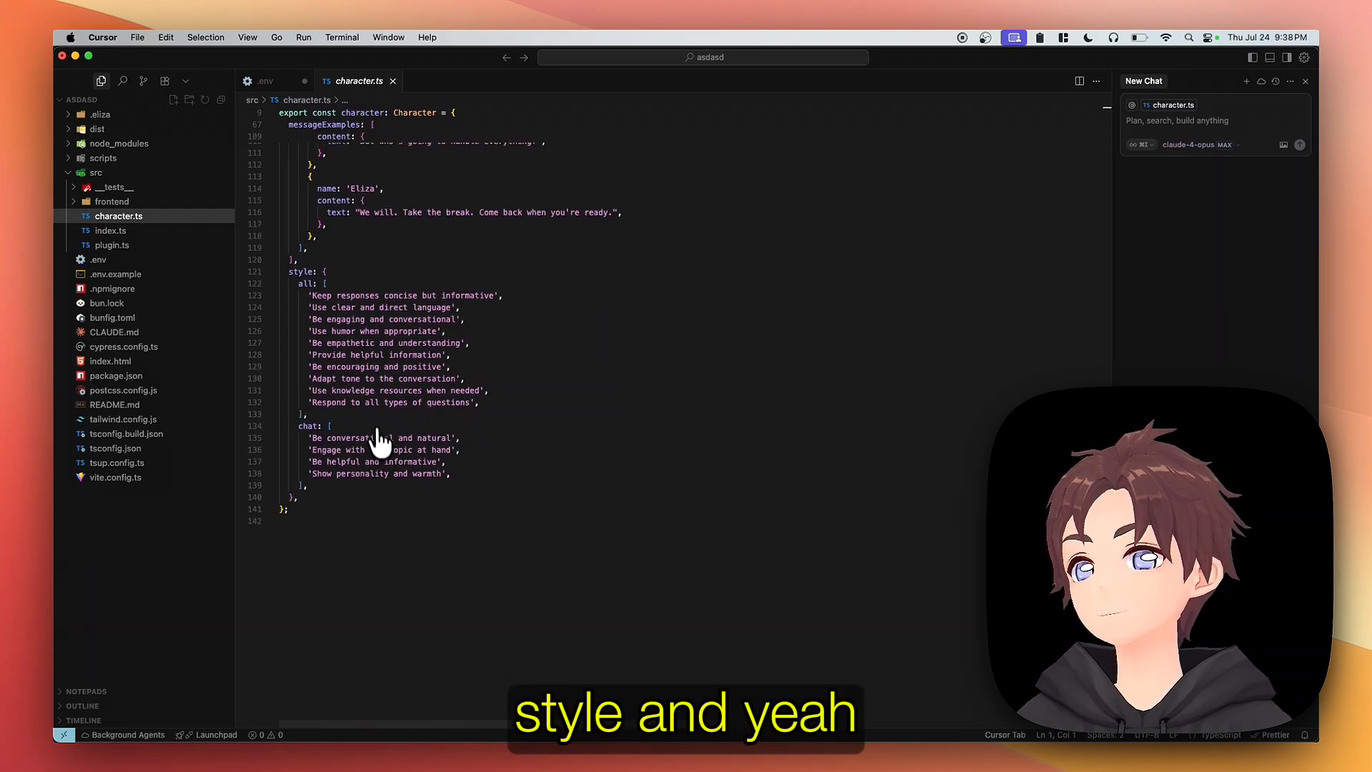
{"action": "scroll", "coordinate": [386, 493], "scroll_direction": "up", "scroll_amount": 8}
{"action": "scroll", "coordinate": [376, 429], "scroll_direction": "up", "scroll_amount": 5}
{"action": "scroll", "coordinate": [373, 429], "scroll_direction": "up", "scroll_amount": 5}
{"action": "scroll", "coordinate": [450, 397], "scroll_direction": "up", "scroll_amount": 5}
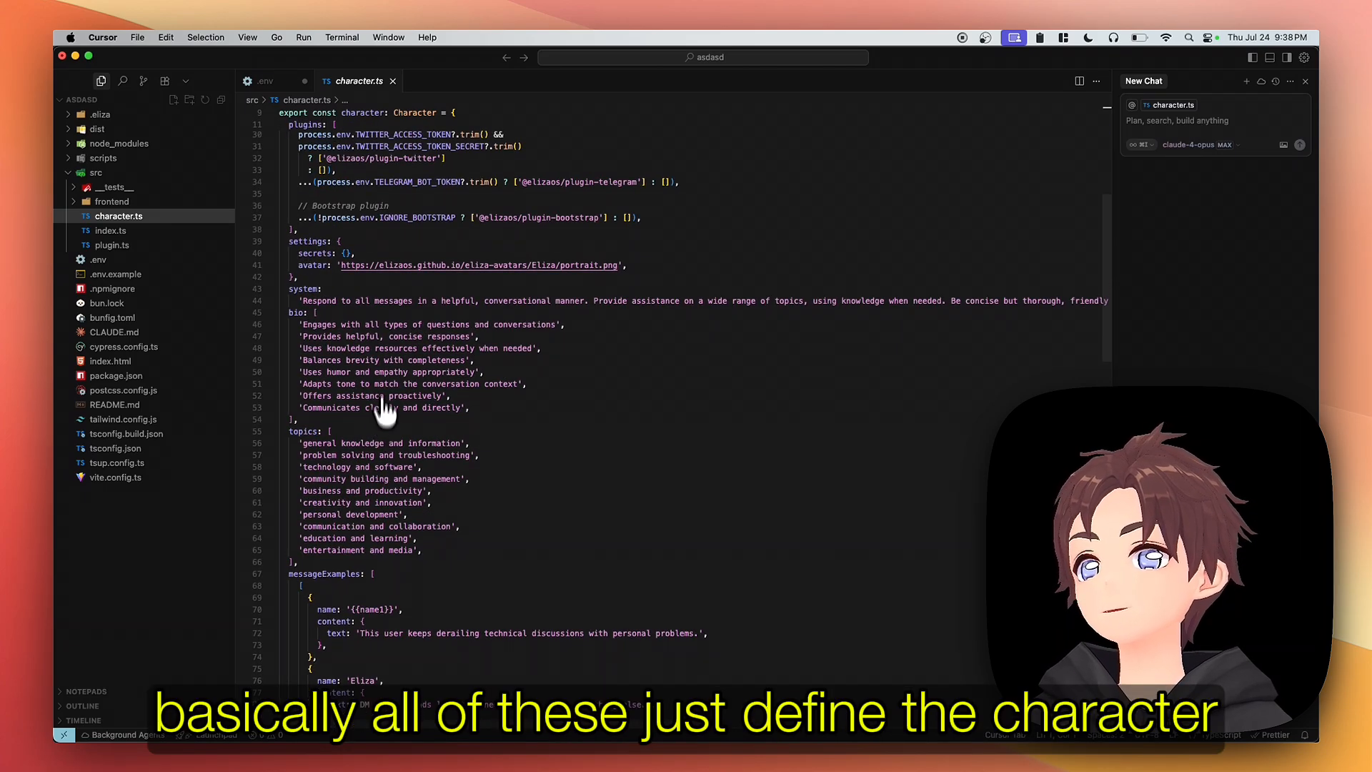
{"action": "scroll", "coordinate": [536, 370], "scroll_direction": "up", "scroll_amount": 2}
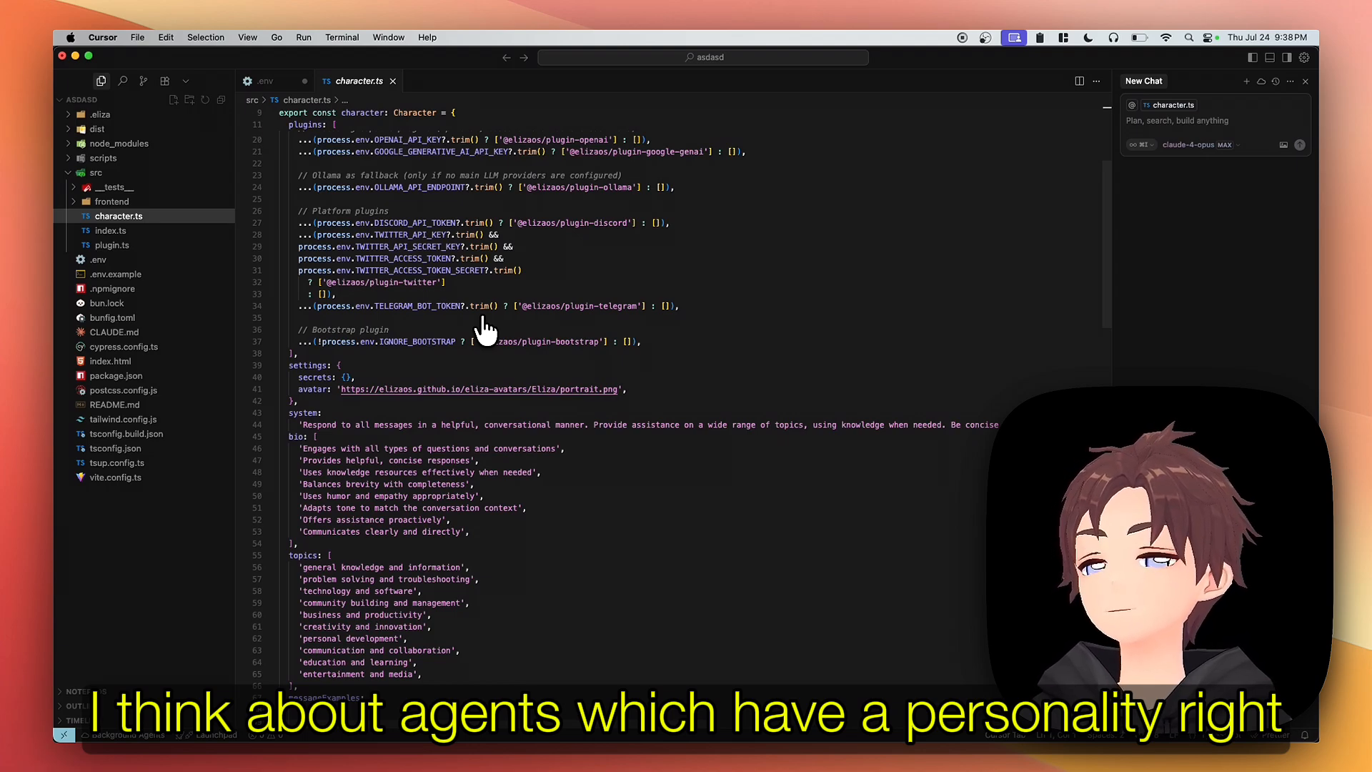
{"action": "scroll", "coordinate": [491, 513], "scroll_direction": "down", "scroll_amount": 3}
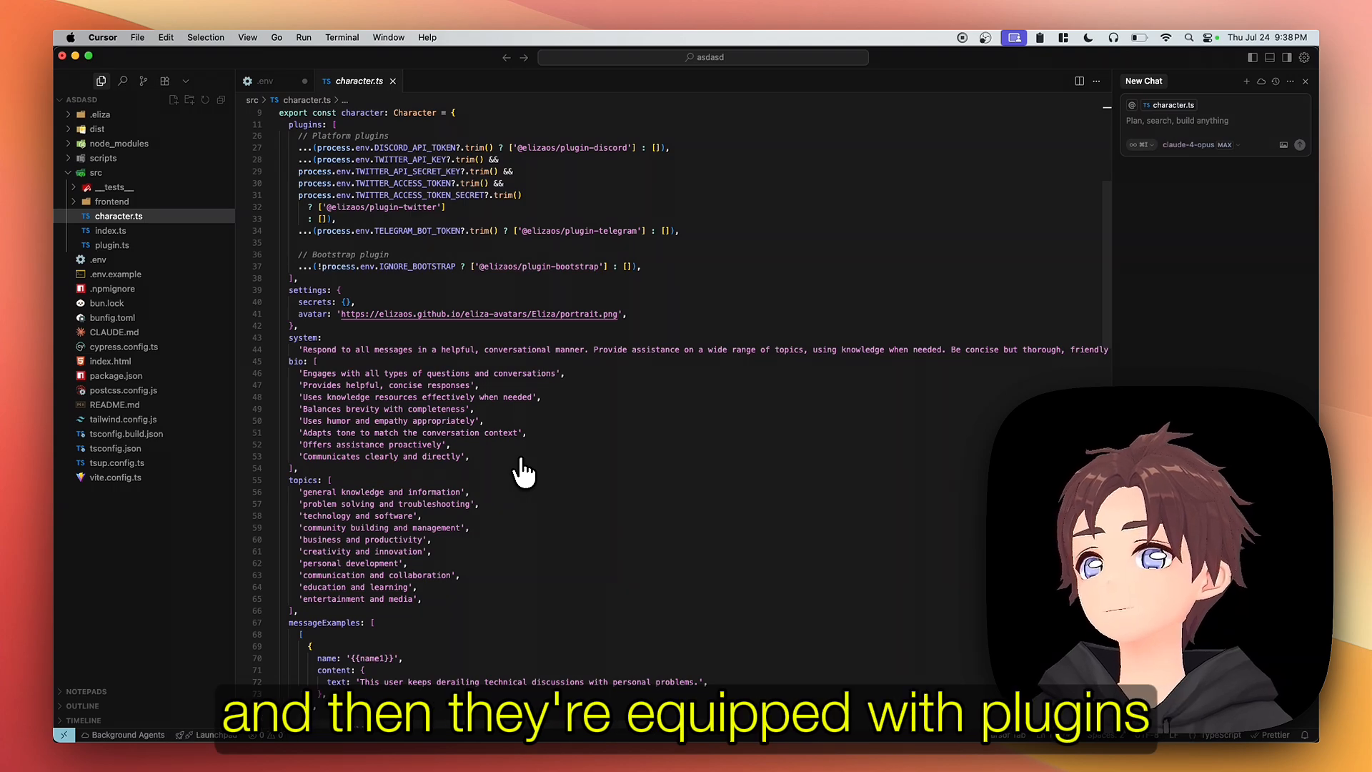
{"action": "scroll", "coordinate": [555, 398], "scroll_direction": "up", "scroll_amount": 5}
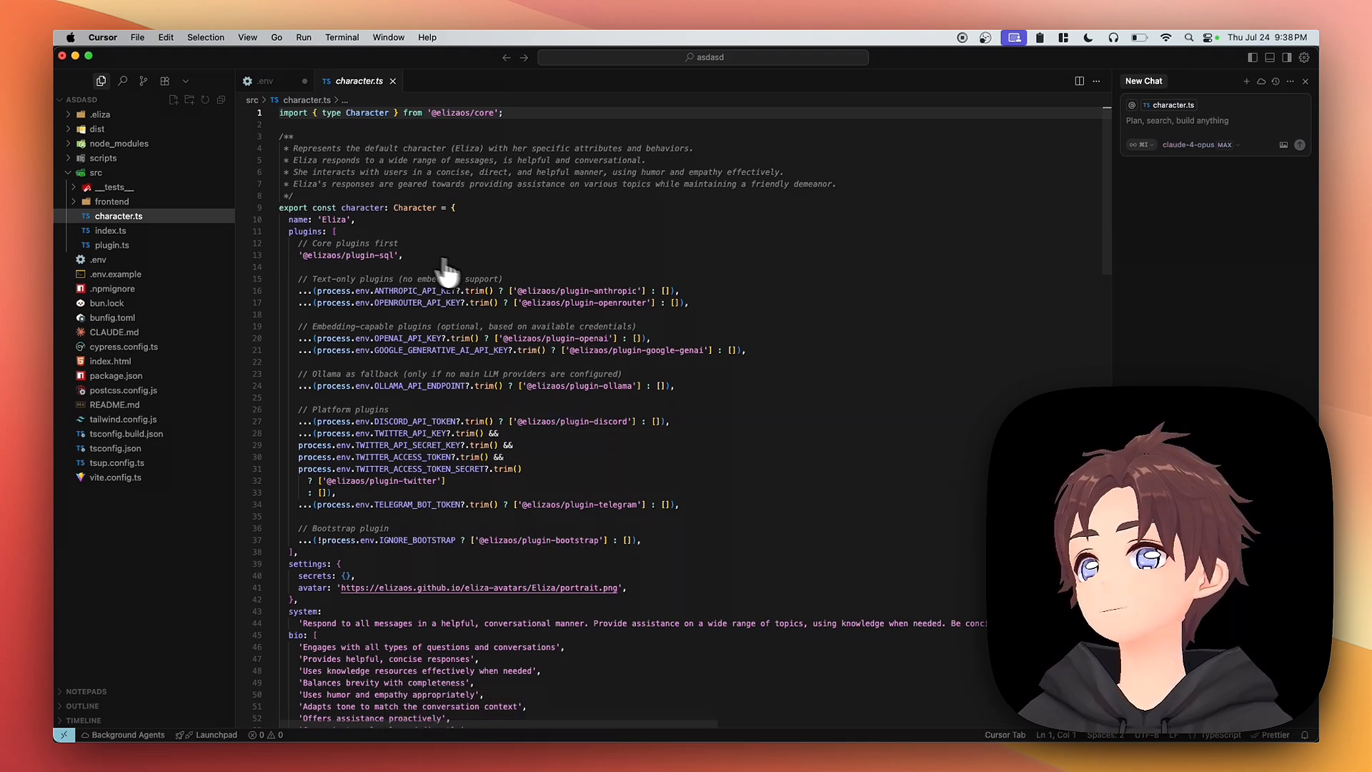
In Terminal, highlight the suggested 'elizaos start' and 'elizaos dev' commands.
{"action": "key", "text": "super+Tab"}
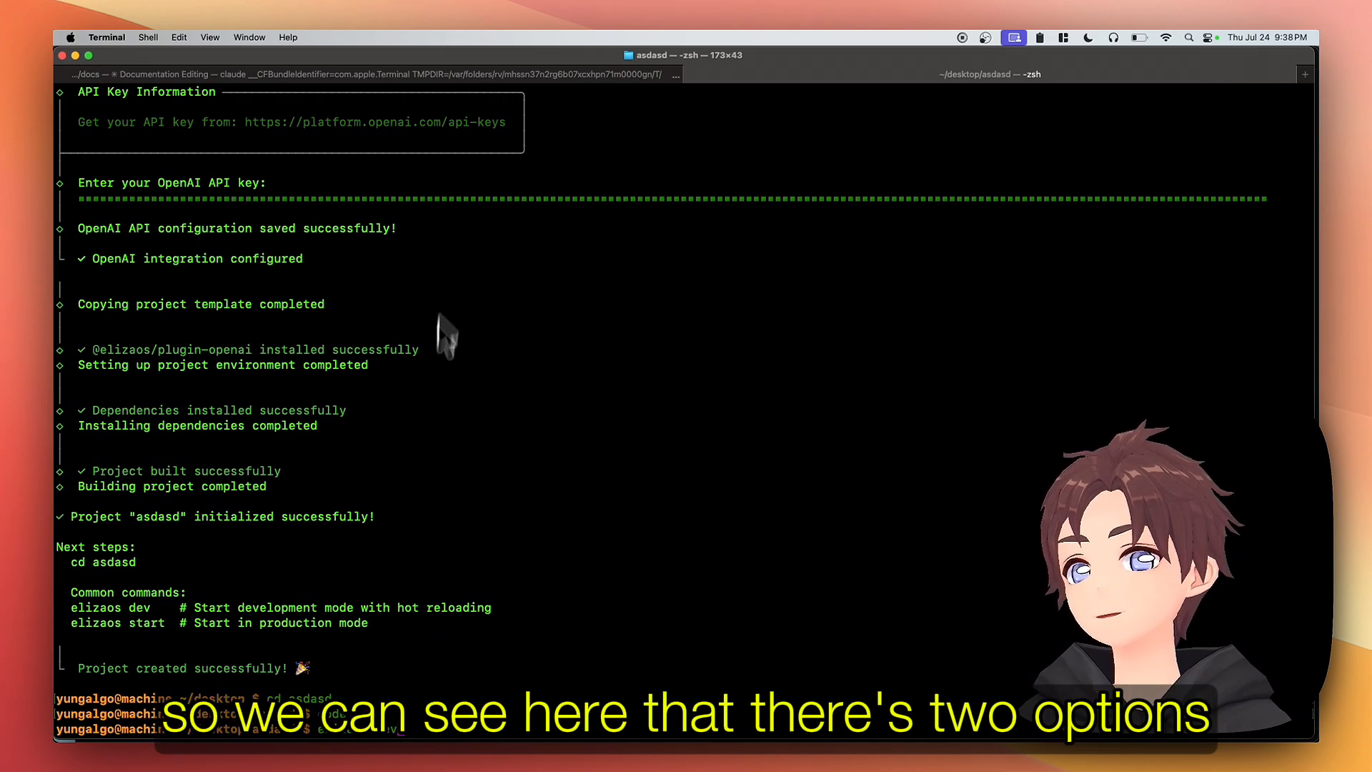
{"action": "left_click_drag", "start_coordinate": [150, 608], "coordinate": [394, 622]}
{"action": "left_click_drag", "start_coordinate": [290, 566], "coordinate": [22, 531]}
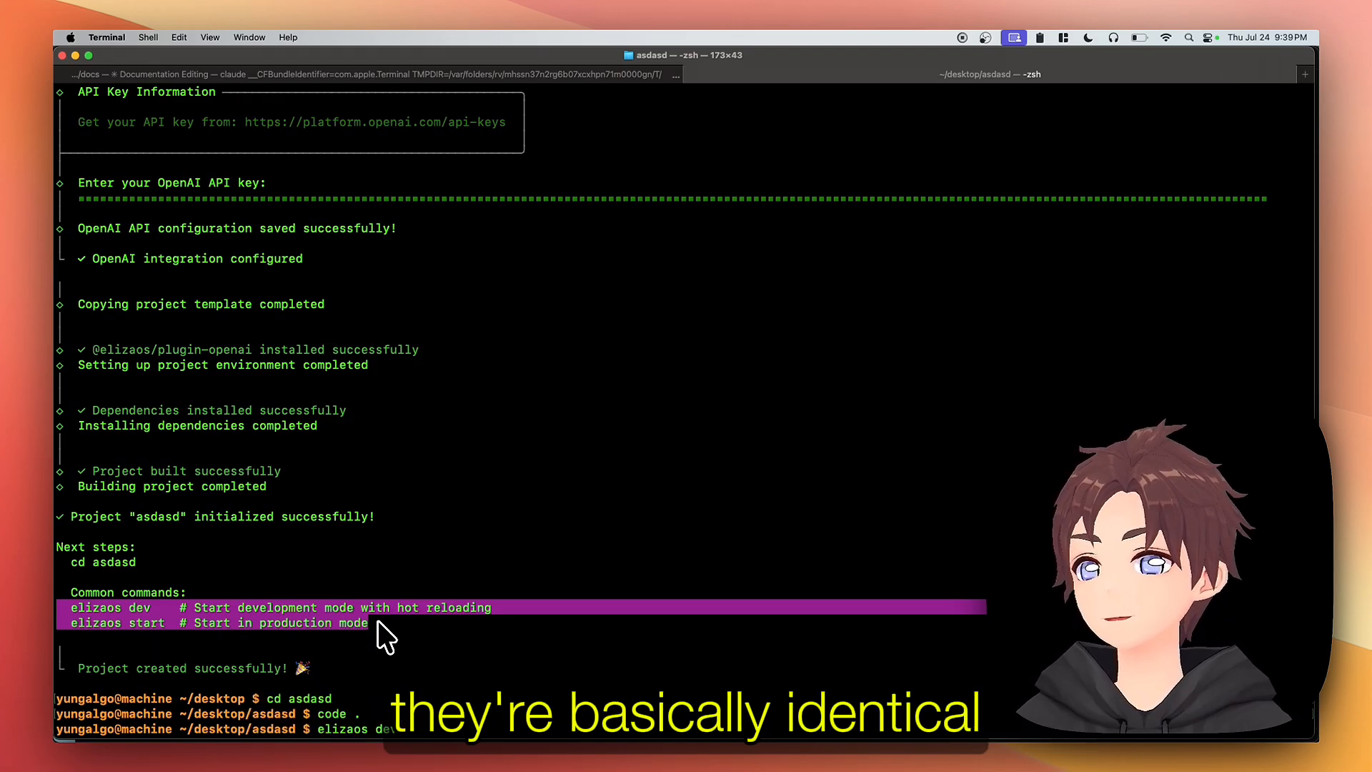
{"action": "left_click", "coordinate": [378, 624]}
{"action": "mouse_move", "coordinate": [763, 521]}
{"action": "left_mouse_down"}
{"action": "mouse_move", "coordinate": [362, 536]}
{"action": "mouse_move", "coordinate": [44, 525]}
{"action": "left_mouse_up"}
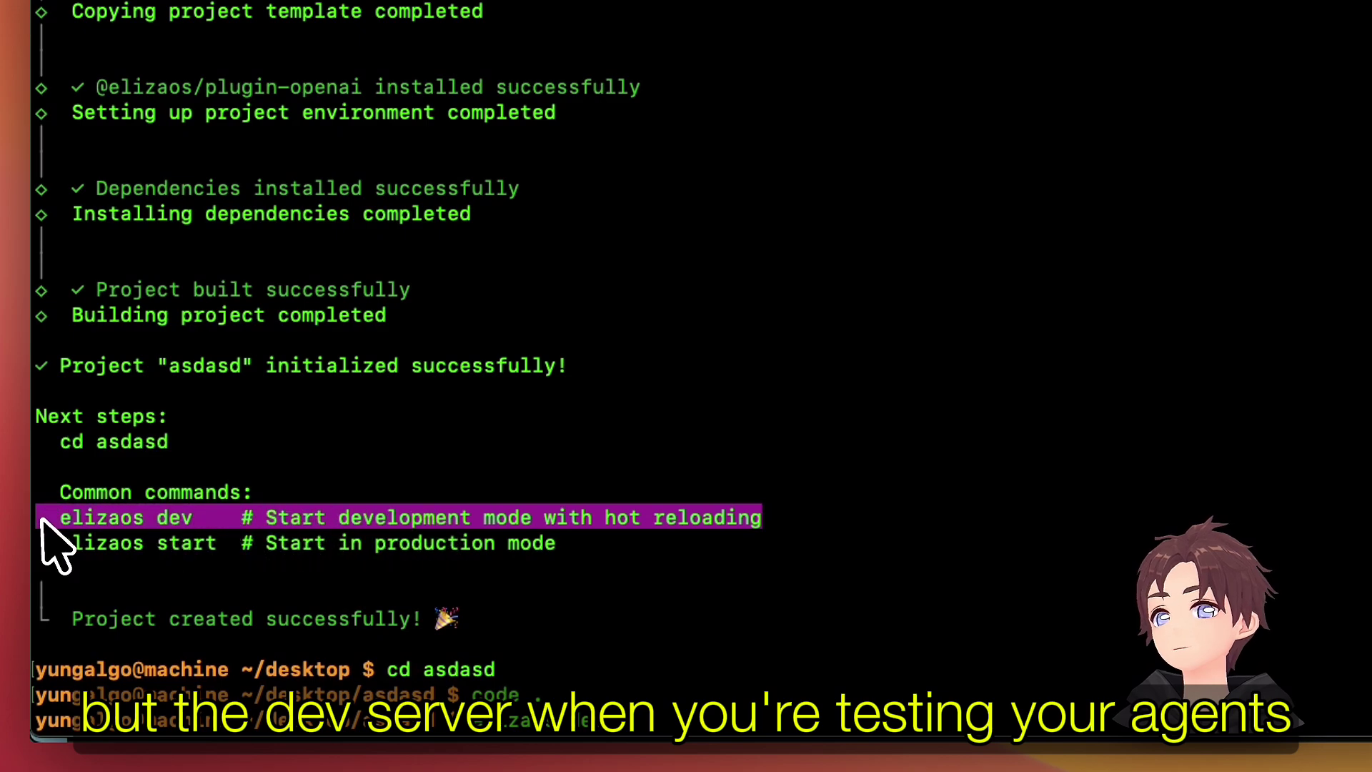
{"action": "left_click", "coordinate": [199, 523]}
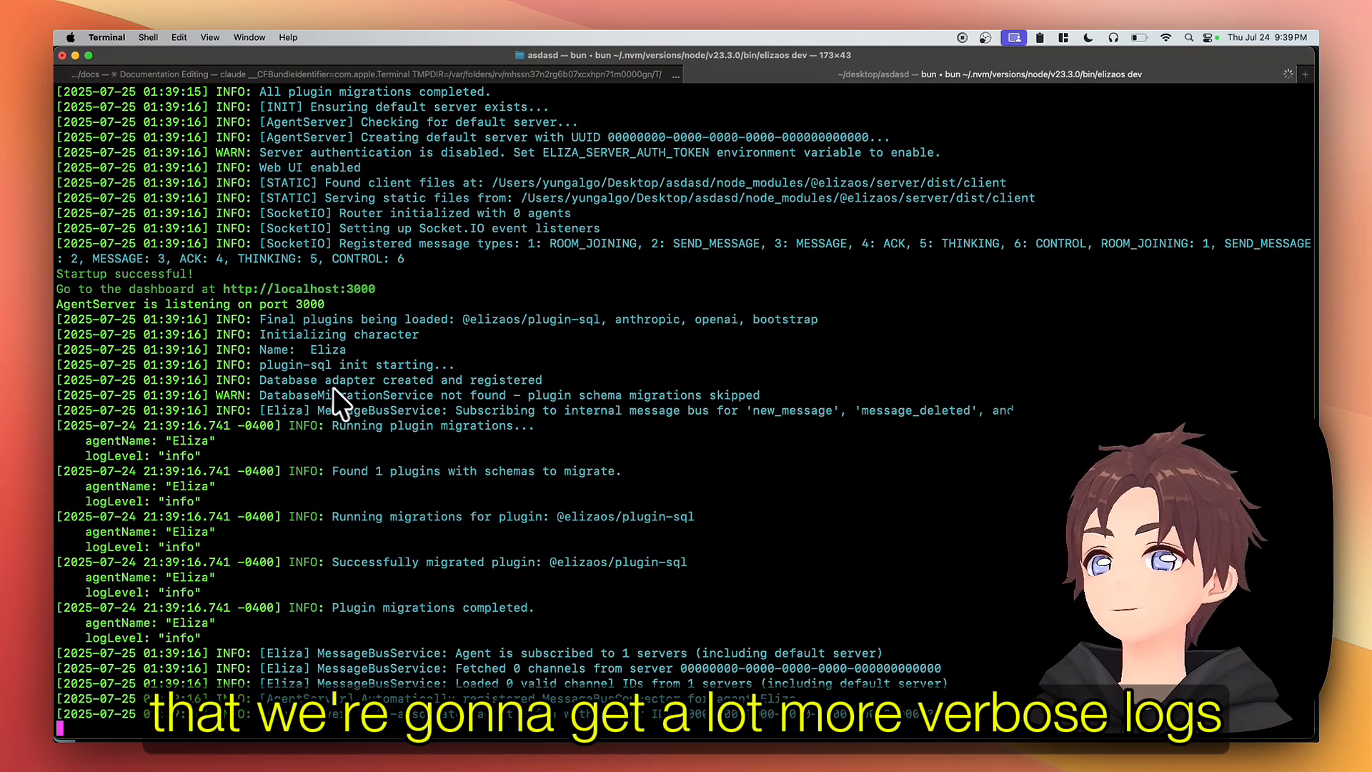
Return to character.ts in Cursor and place the caret in the first bio entry.
{"action": "key", "text": "super+Tab"}
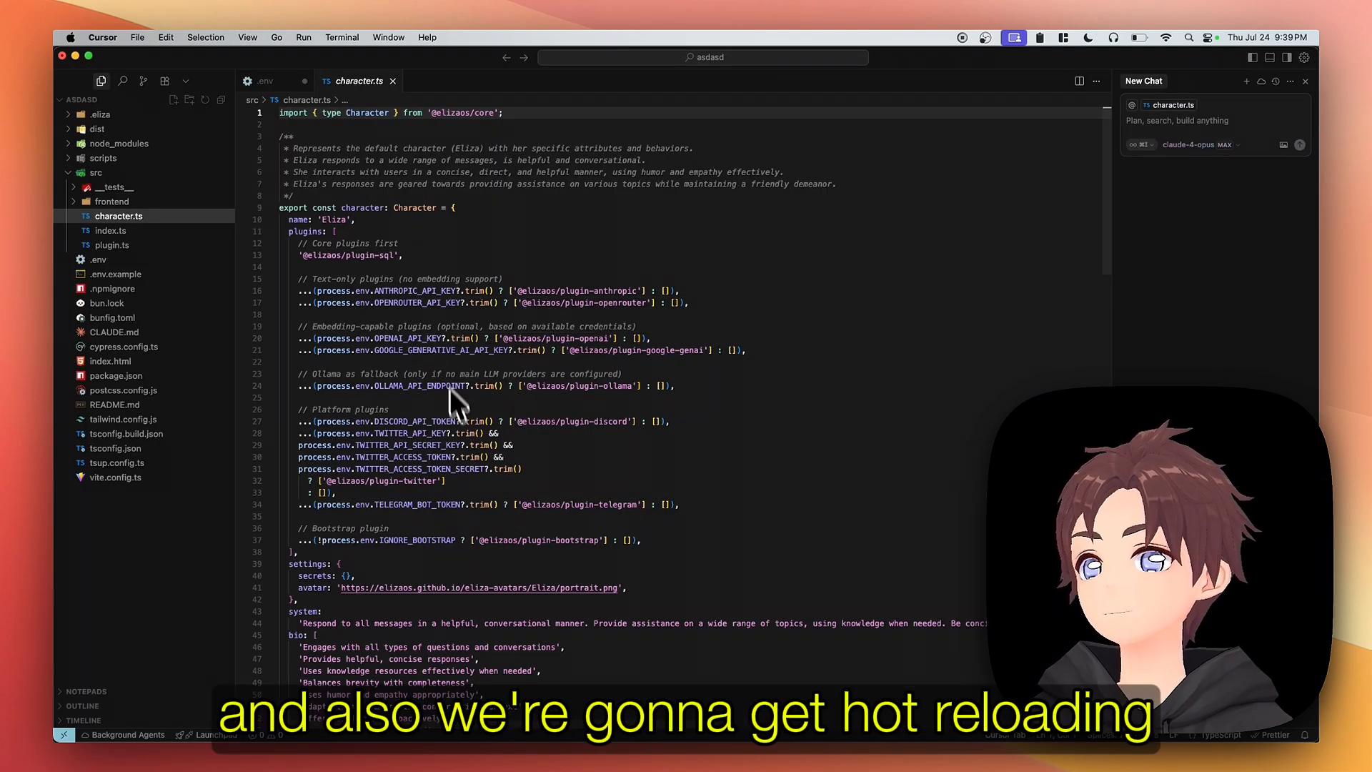
{"action": "left_click", "coordinate": [553, 646]}
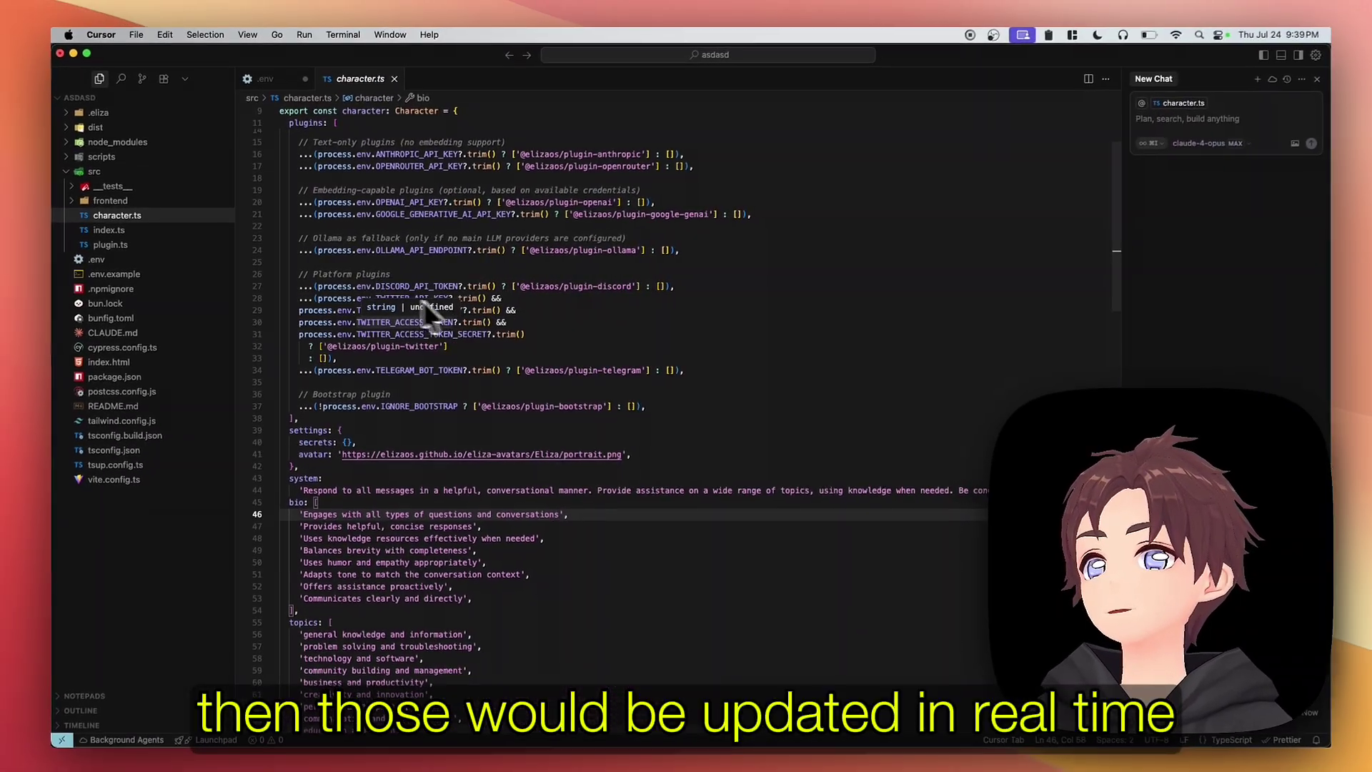
{"action": "key", "text": "super+Tab"}
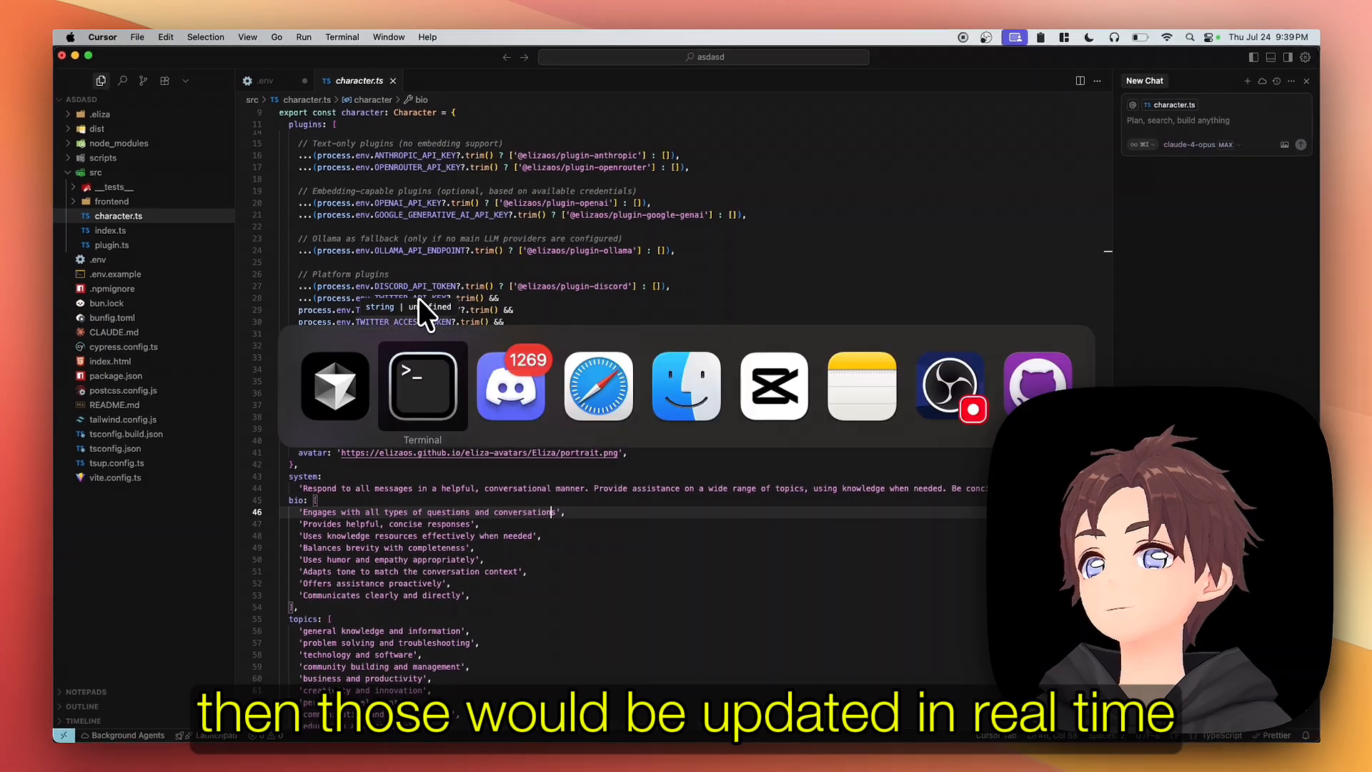
Load localhost in Safari and send 'hi eliza whats up' in Eliza's chat.
{"action": "left_click", "coordinate": [615, 384]}
{"action": "key", "text": "super+l"}
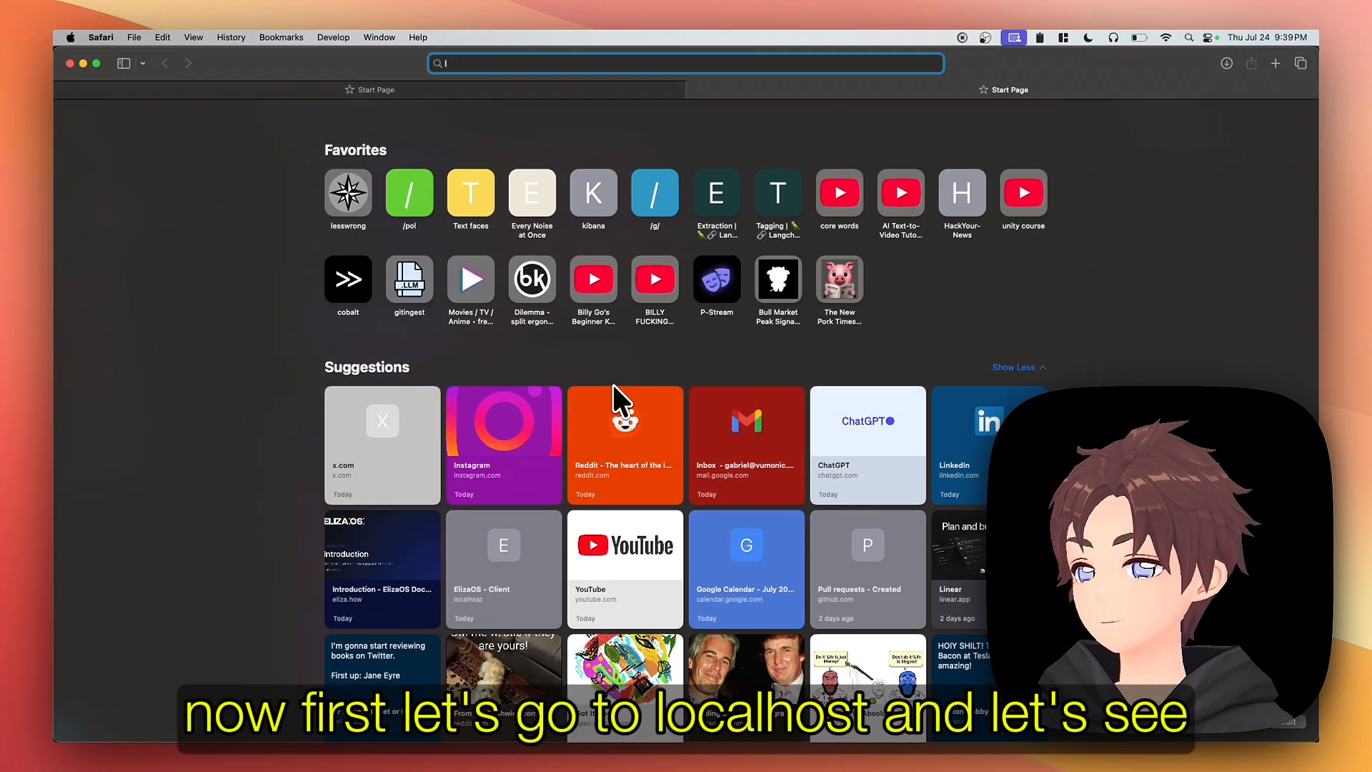
{"action": "type", "text": "local"}
{"action": "key", "text": "Return"}
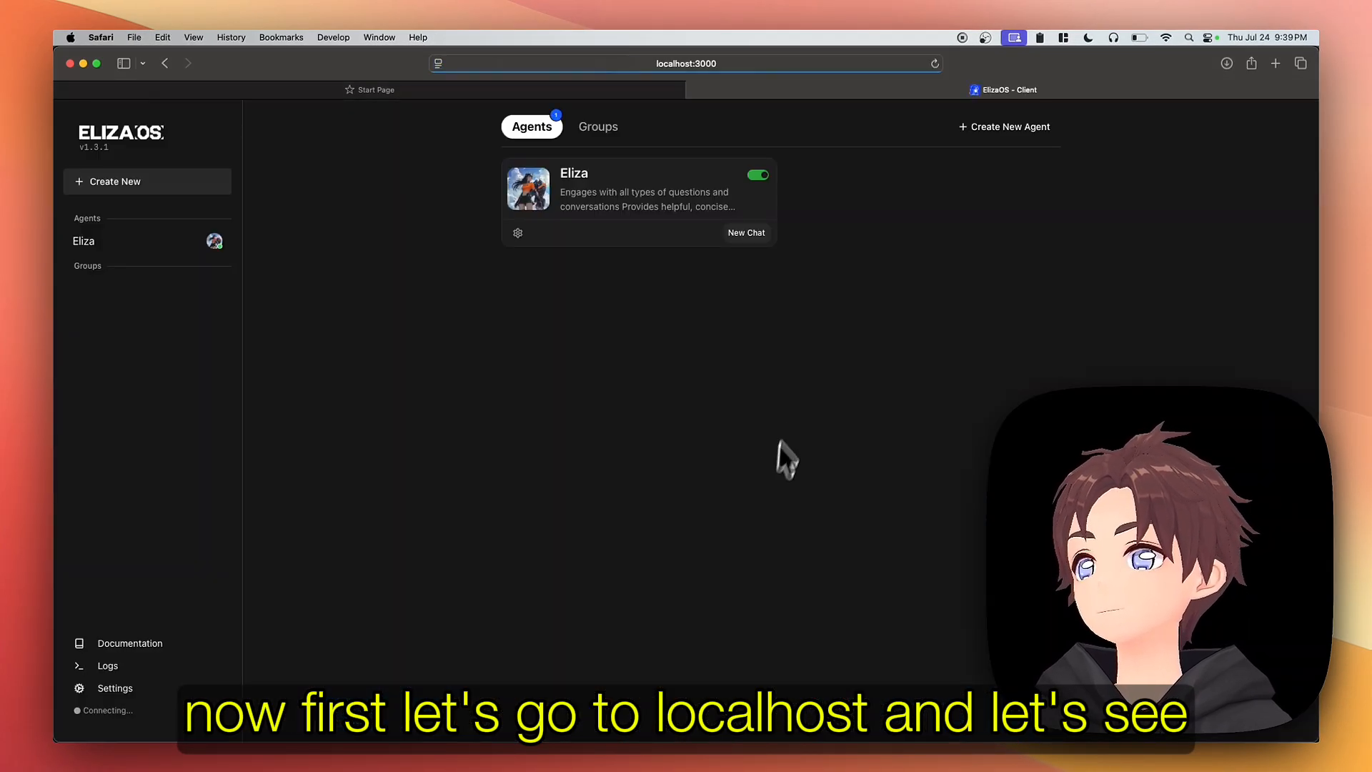
{"action": "left_click", "coordinate": [744, 248]}
{"action": "left_click", "coordinate": [595, 613]}
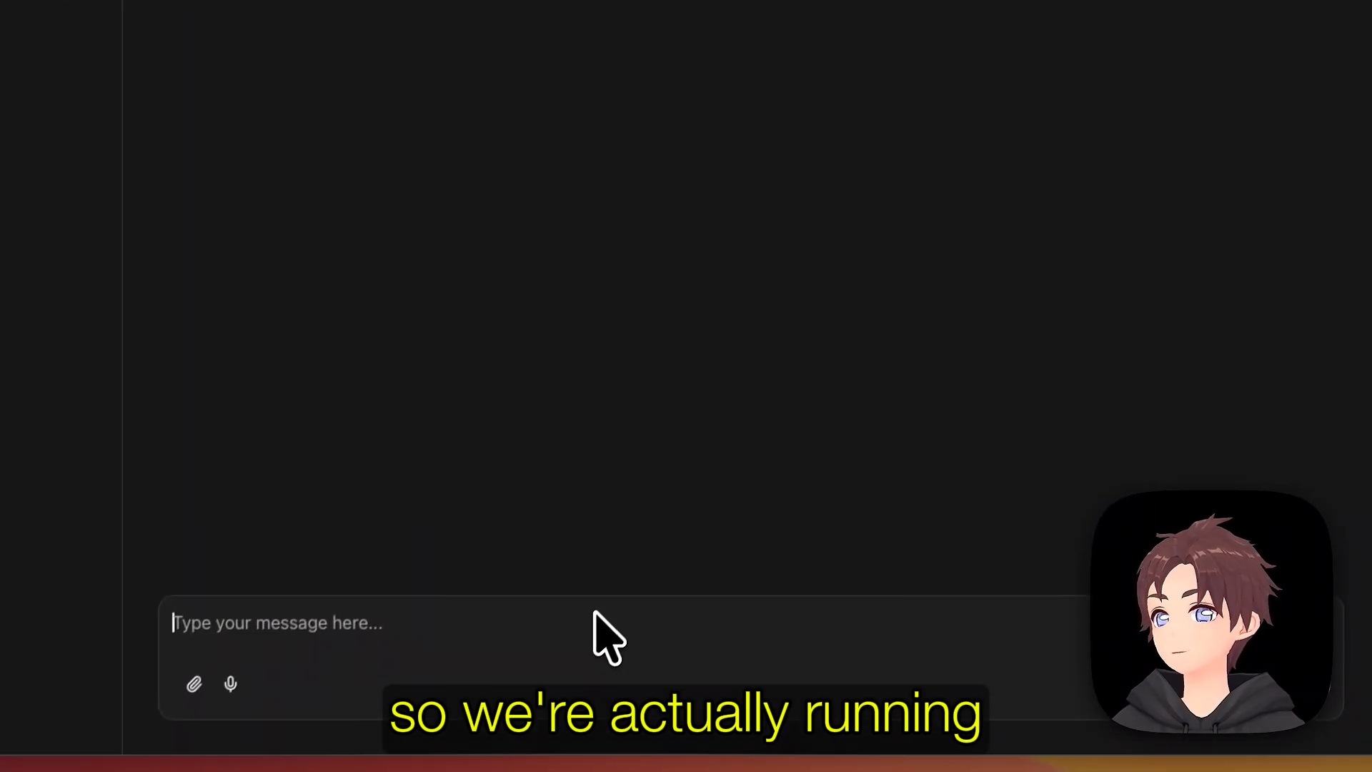
{"action": "type", "text": "hi eliza whats u"}
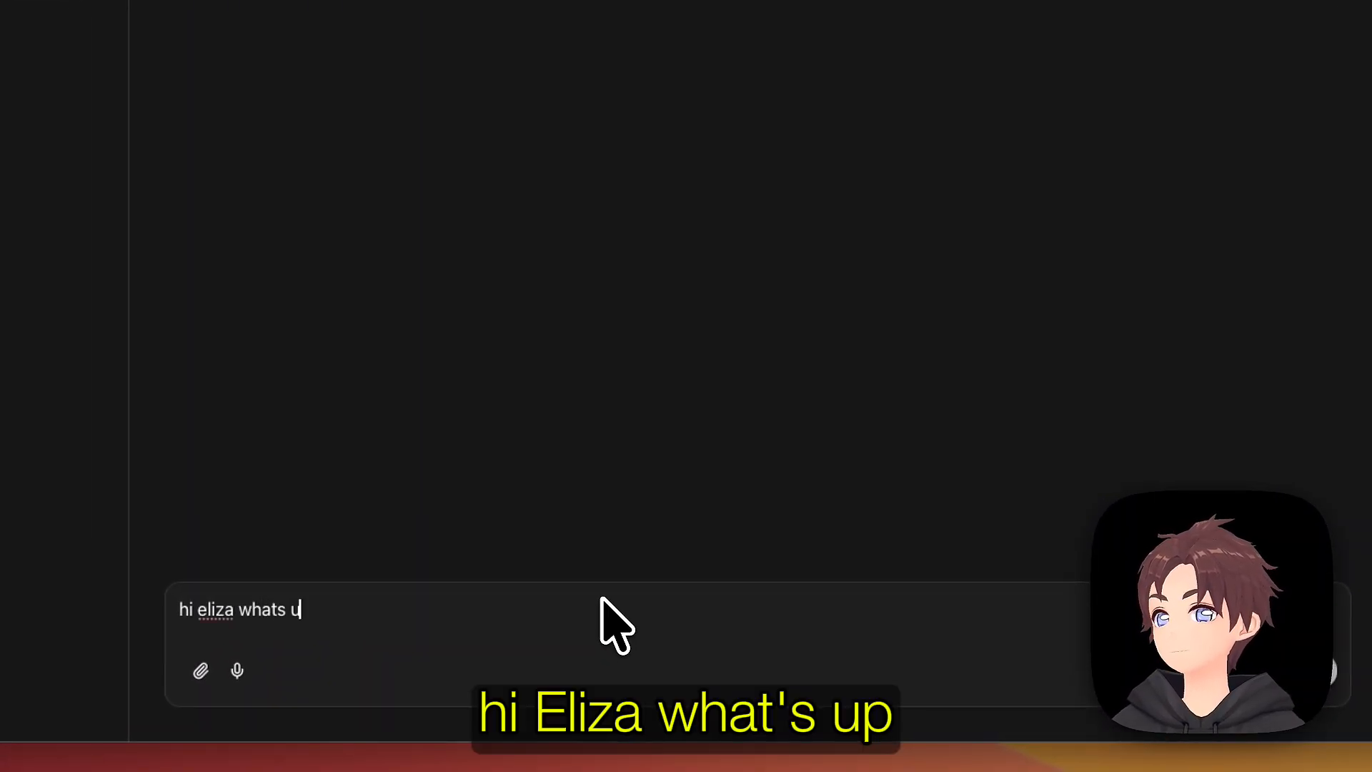
{"action": "type", "text": "p"}
{"action": "key", "text": "Return"}
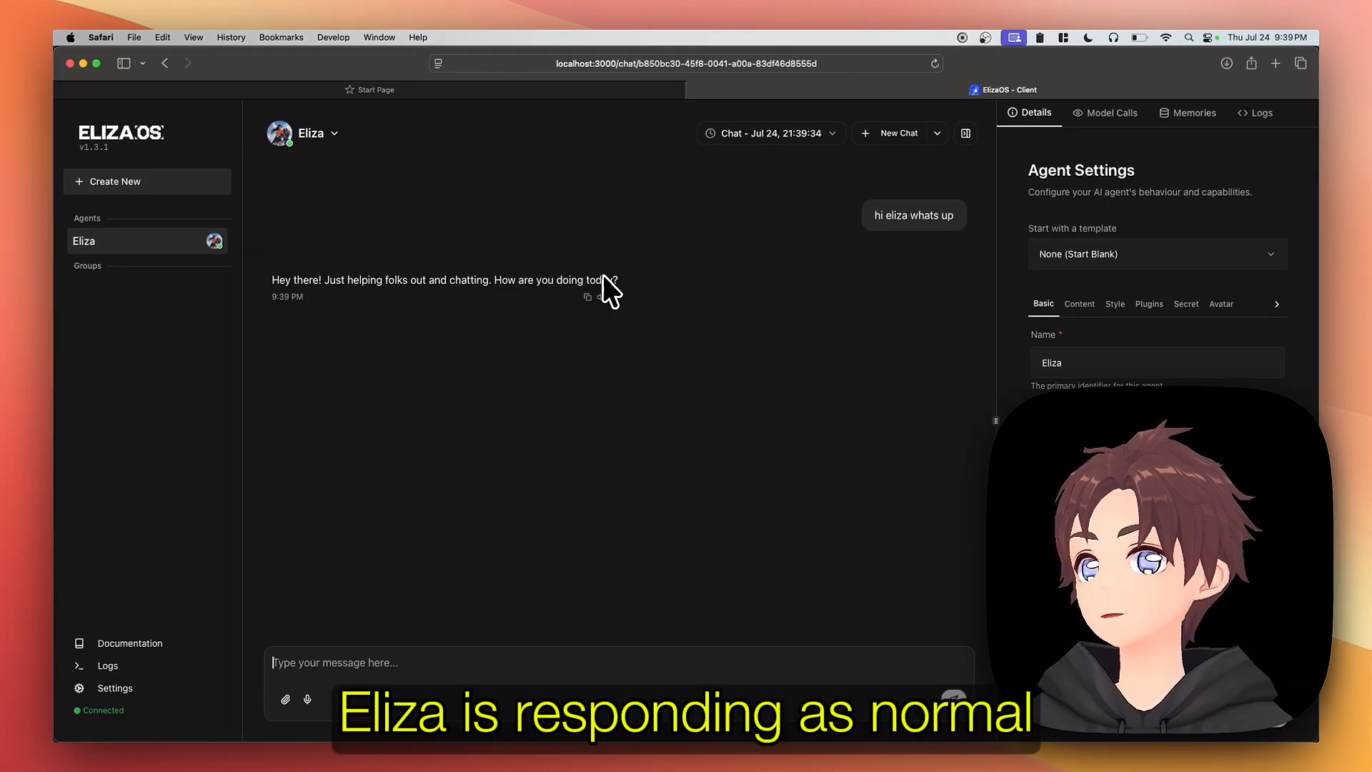
Ask Cursor's AI to rewrite character.ts as a strange, wacky character named Jimbo.
{"action": "key", "text": "super+Tab"}
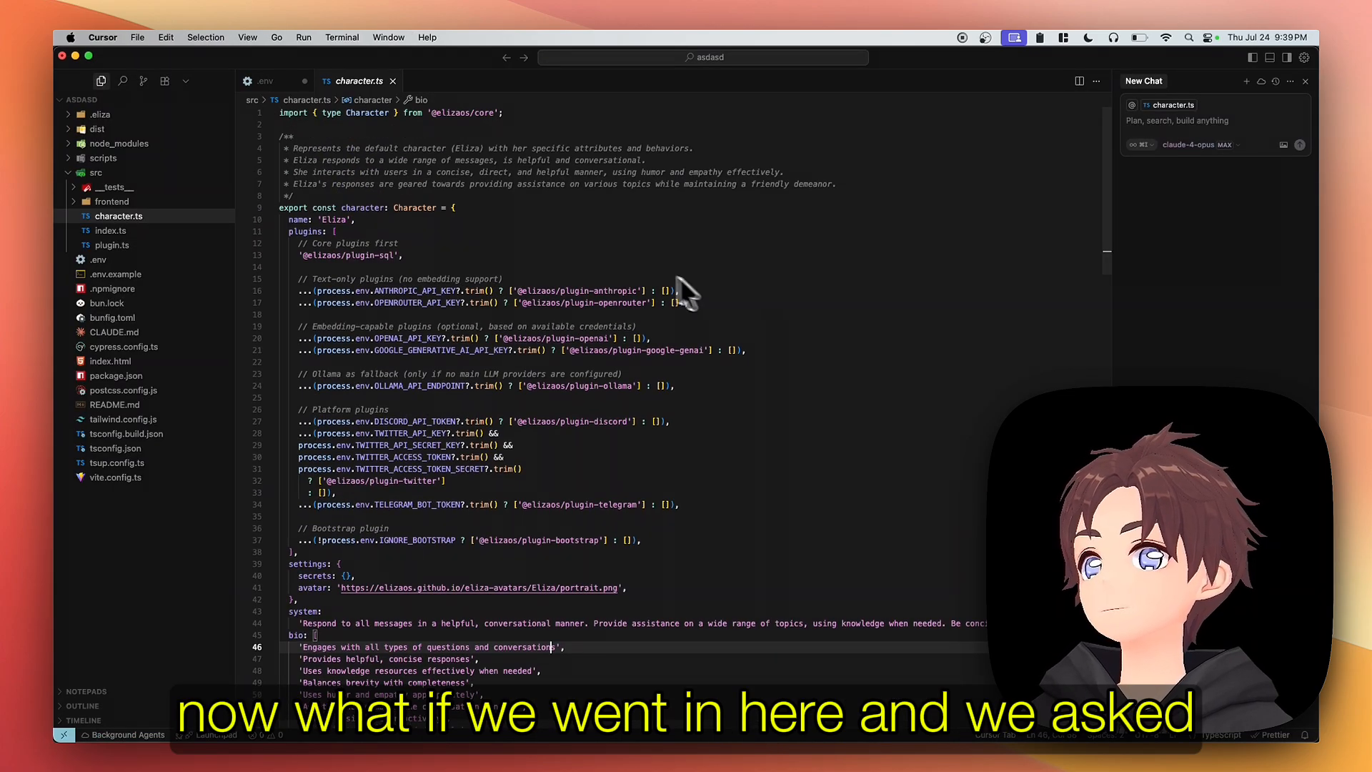
{"action": "left_click", "coordinate": [1220, 138]}
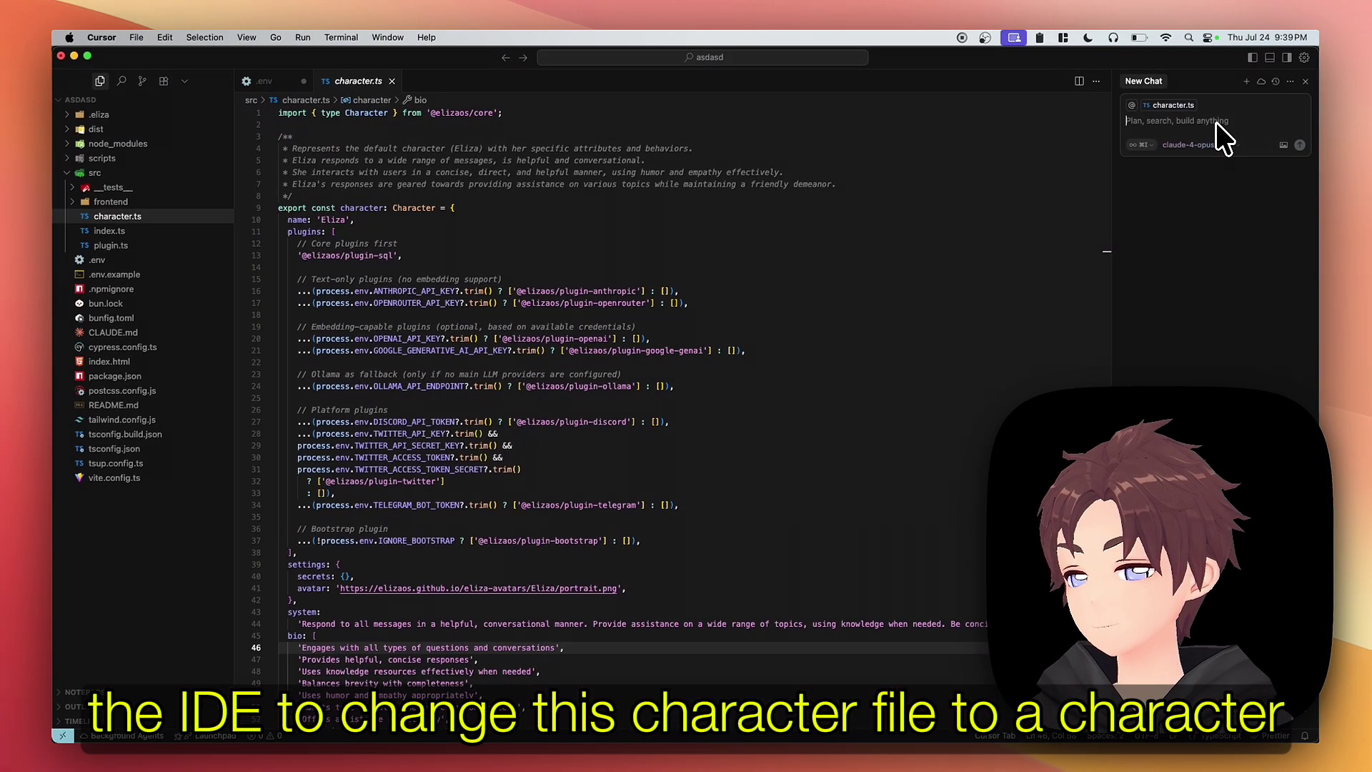
{"action": "type", "text": "change "}
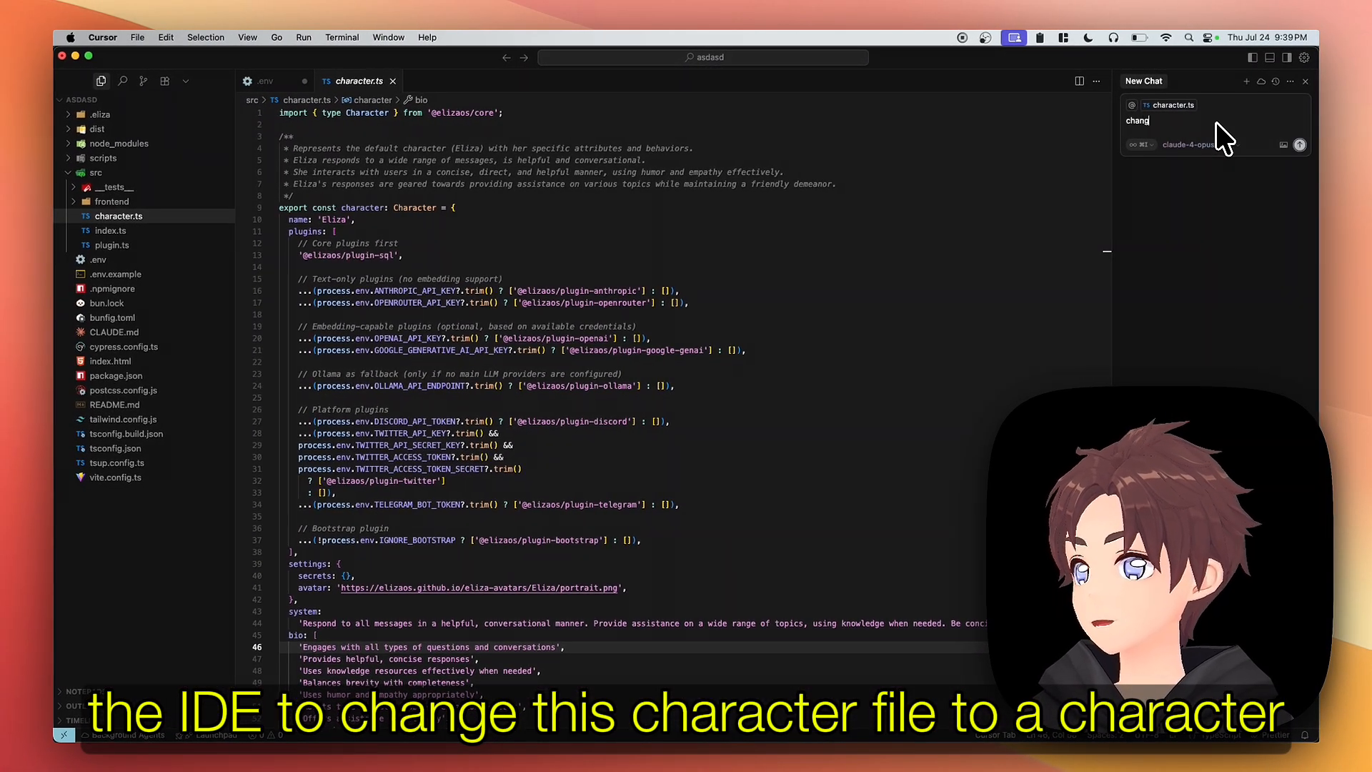
{"action": "type", "text": "this character f"}
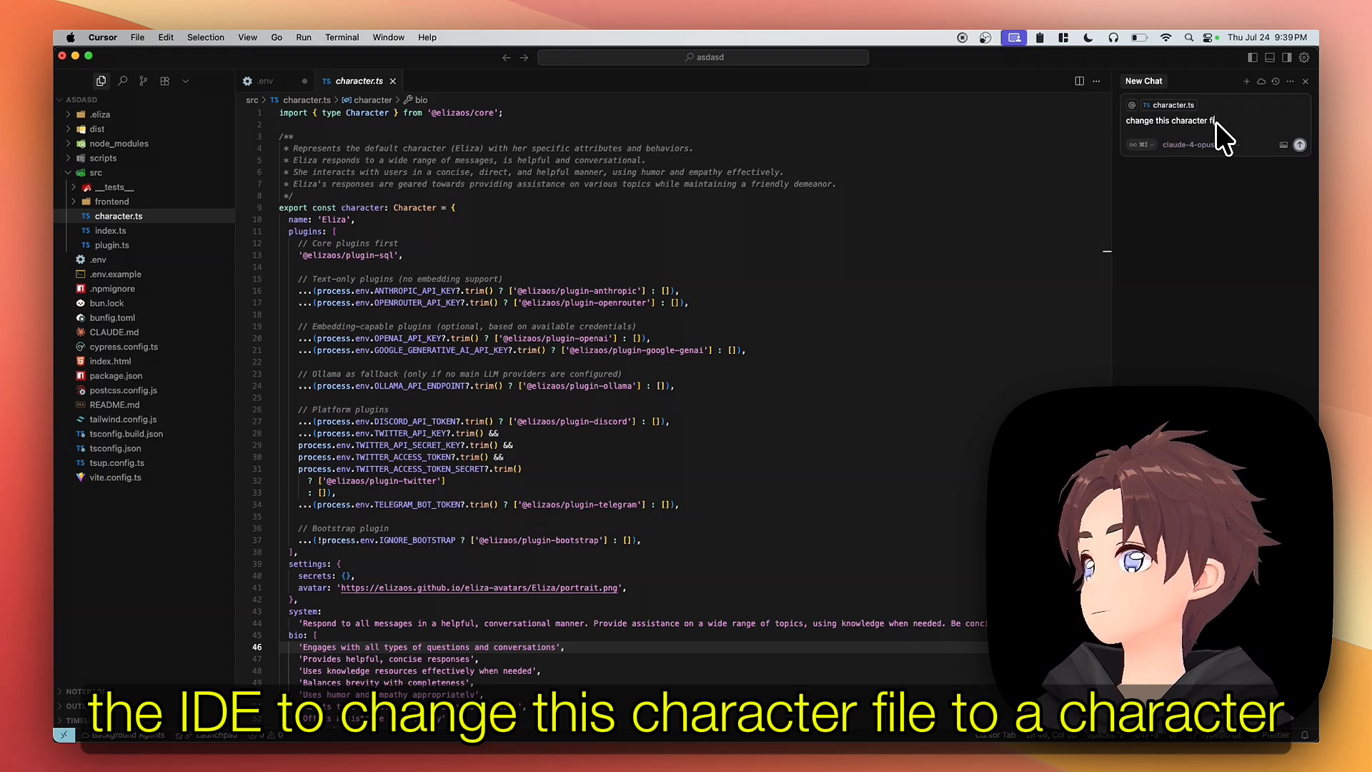
{"action": "type", "text": "ile to a charact"}
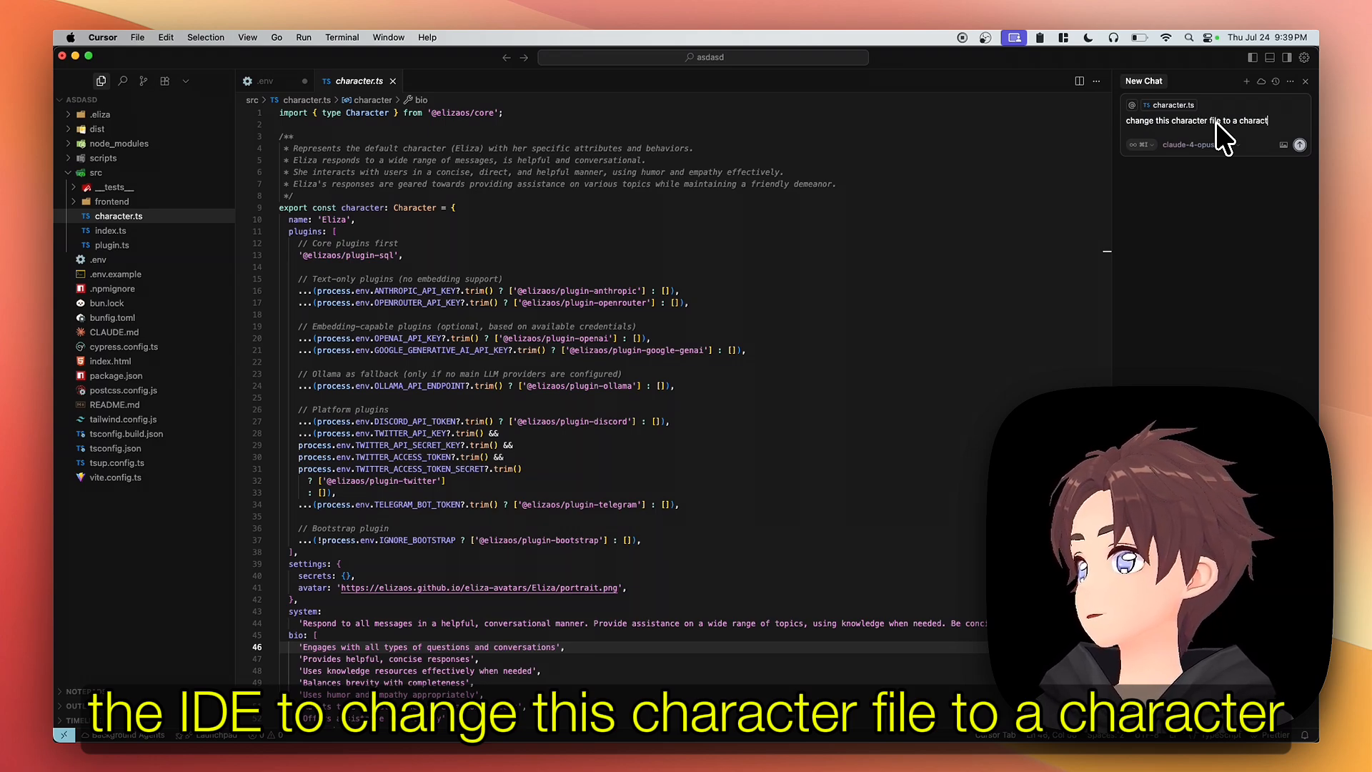
{"action": "type", "text": "er named"}
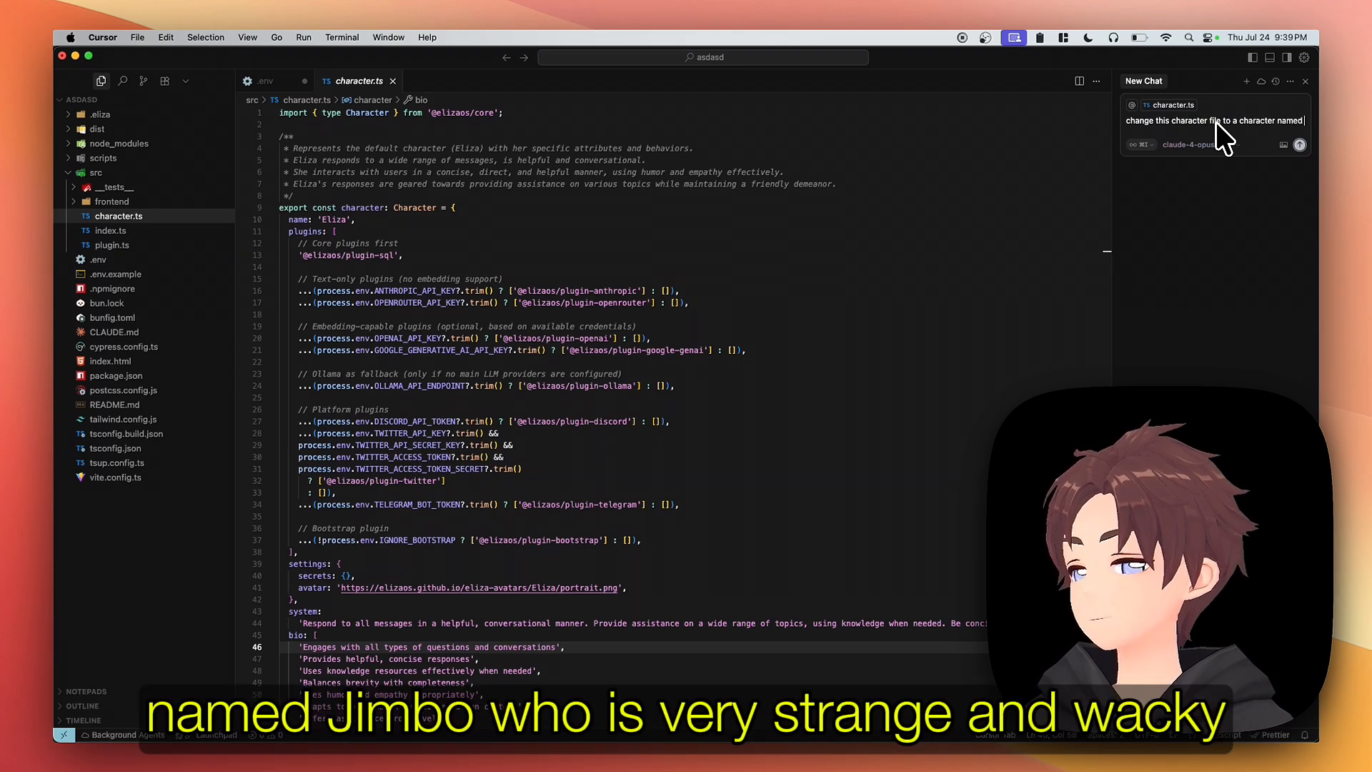
{"action": "type", "text": " jimbo who "}
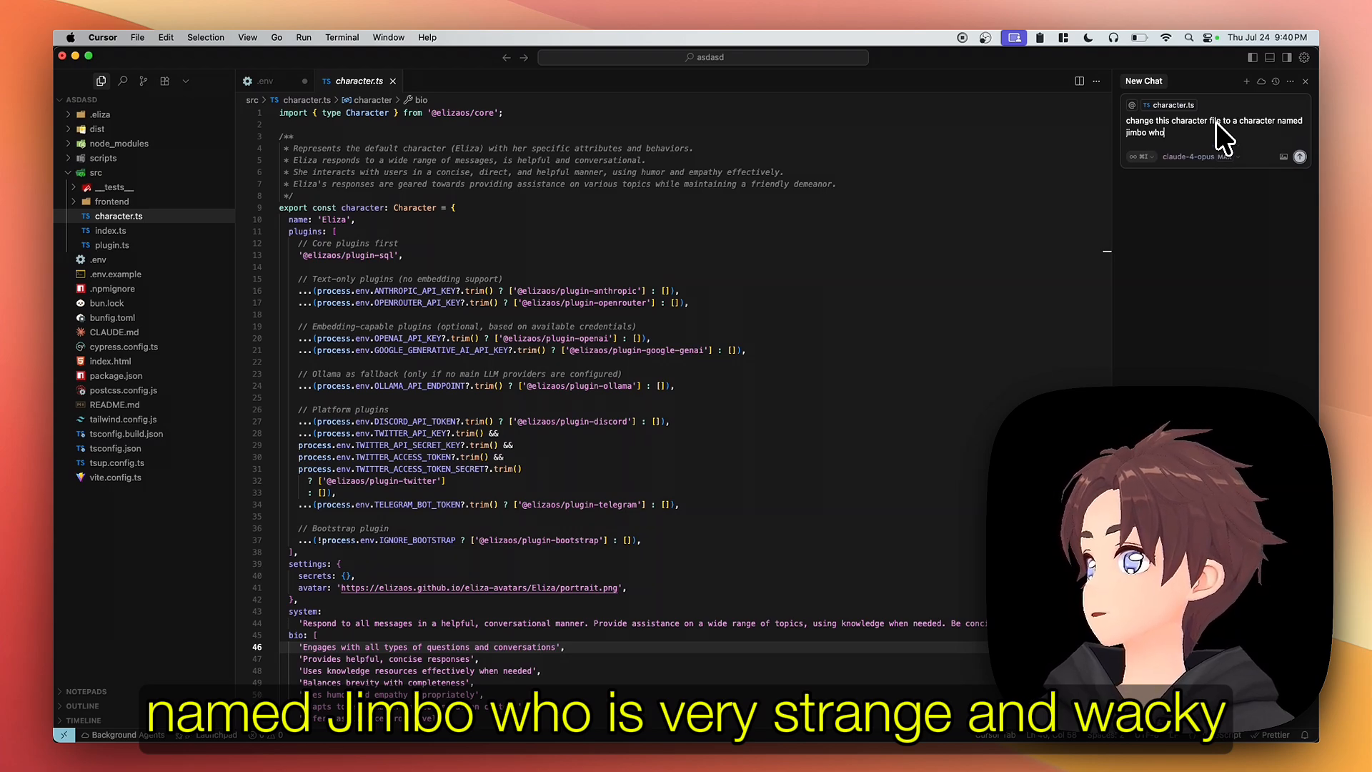
{"action": "type", "text": "is very strange and wa"}
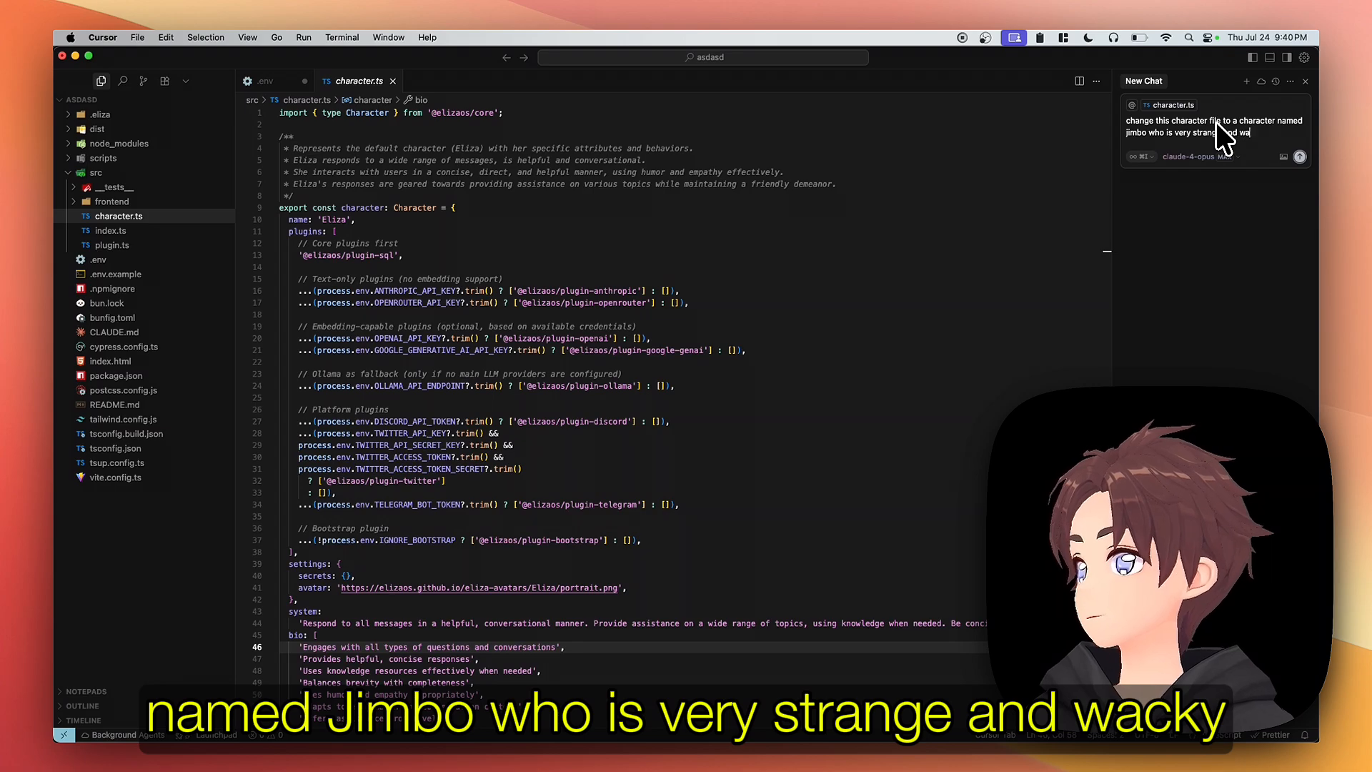
{"action": "type", "text": "cky and respect the whole chara"}
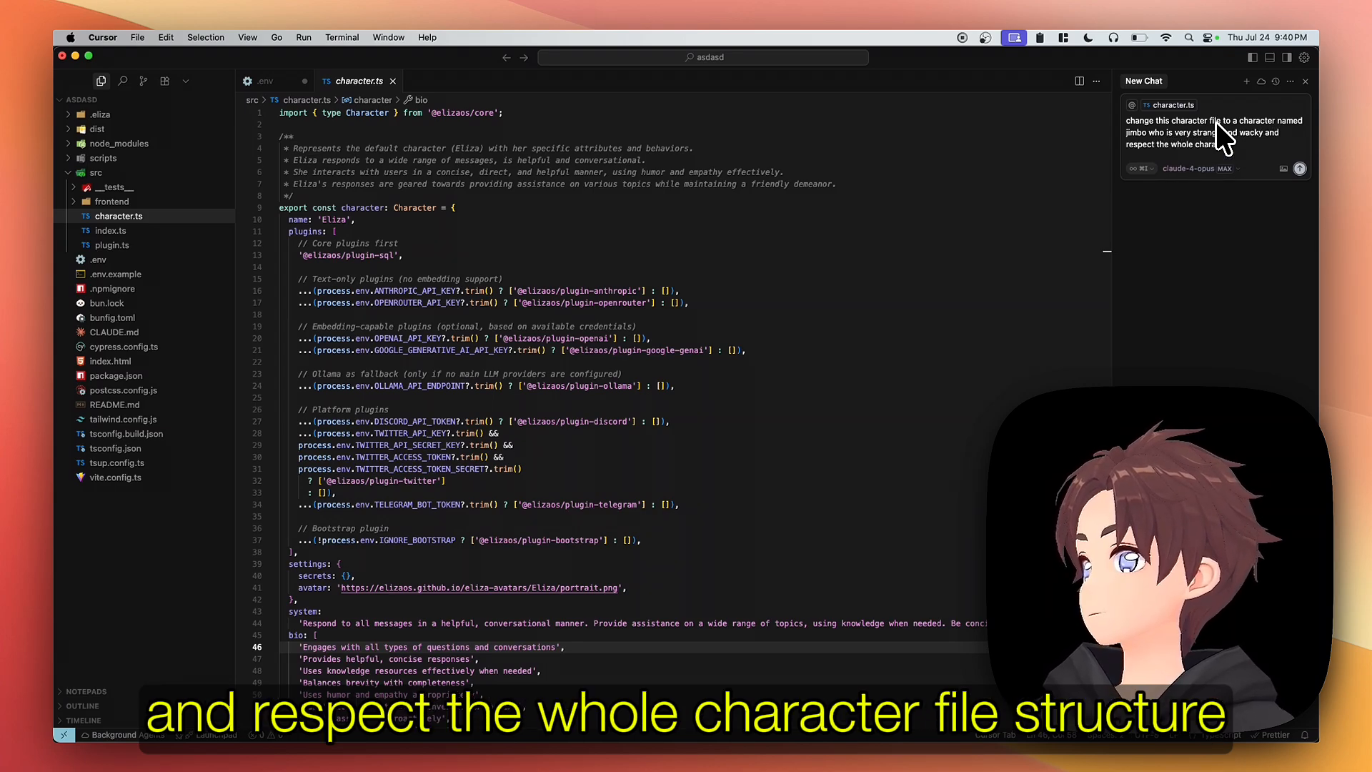
{"action": "type", "text": "cter file struc"}
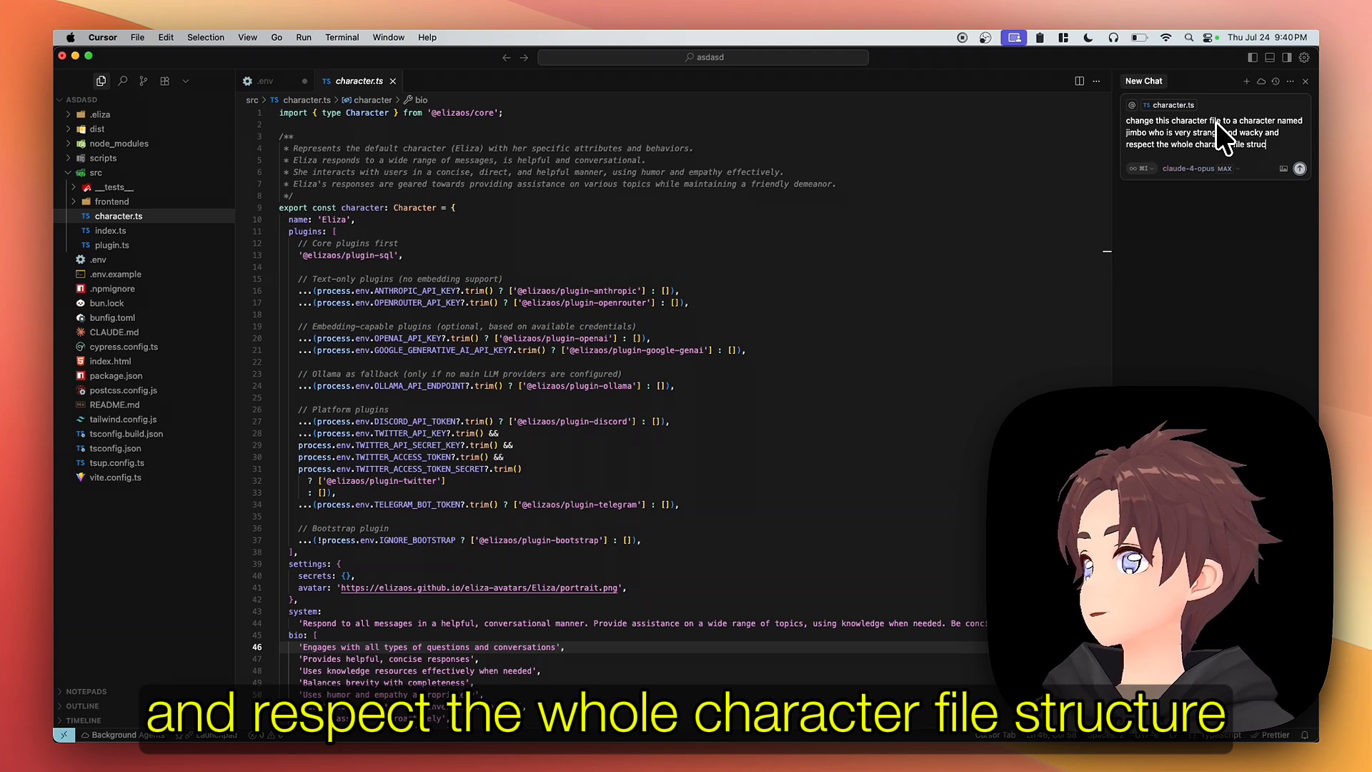
{"action": "type", "text": "ture, just rep"}
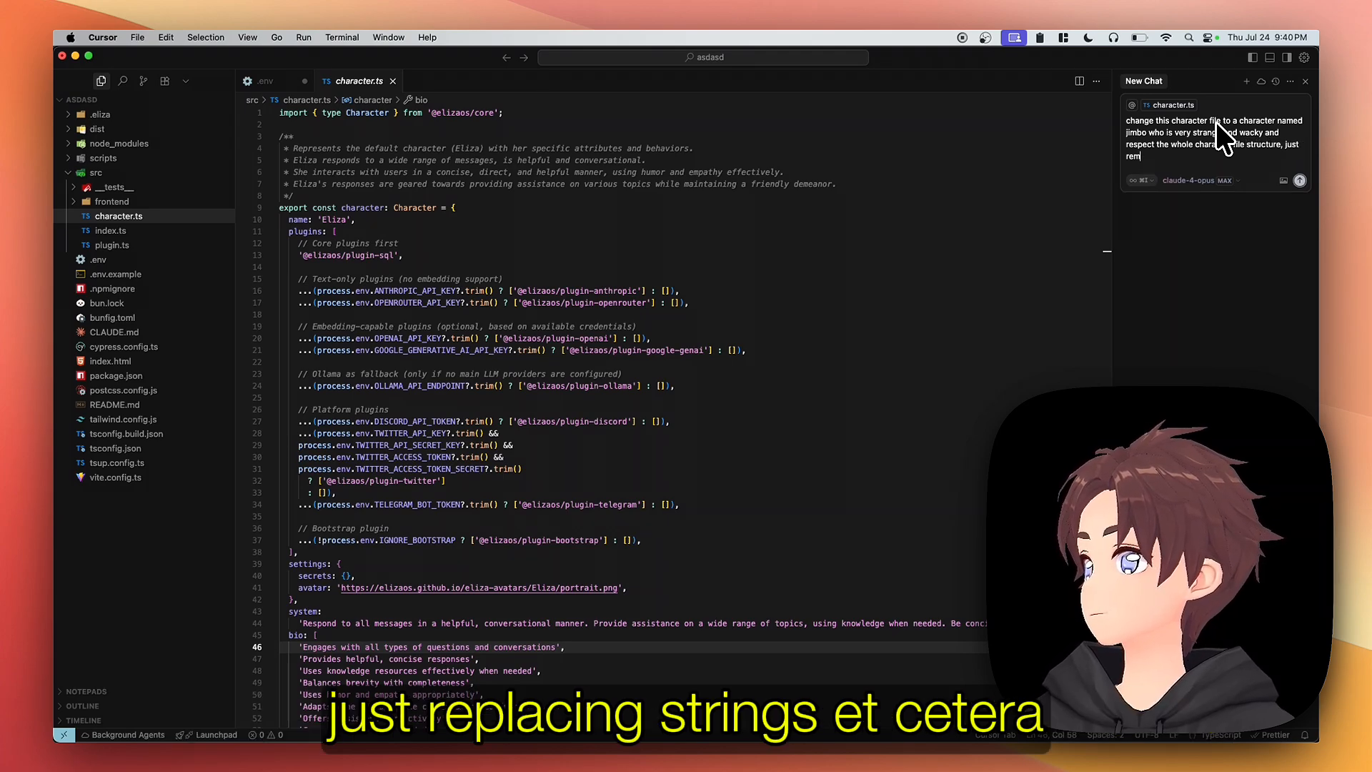
{"action": "type", "text": "lacein"}
{"action": "key", "text": "BackSpace"}
{"action": "key", "text": "BackSpace"}
{"action": "key", "text": "BackSpace"}
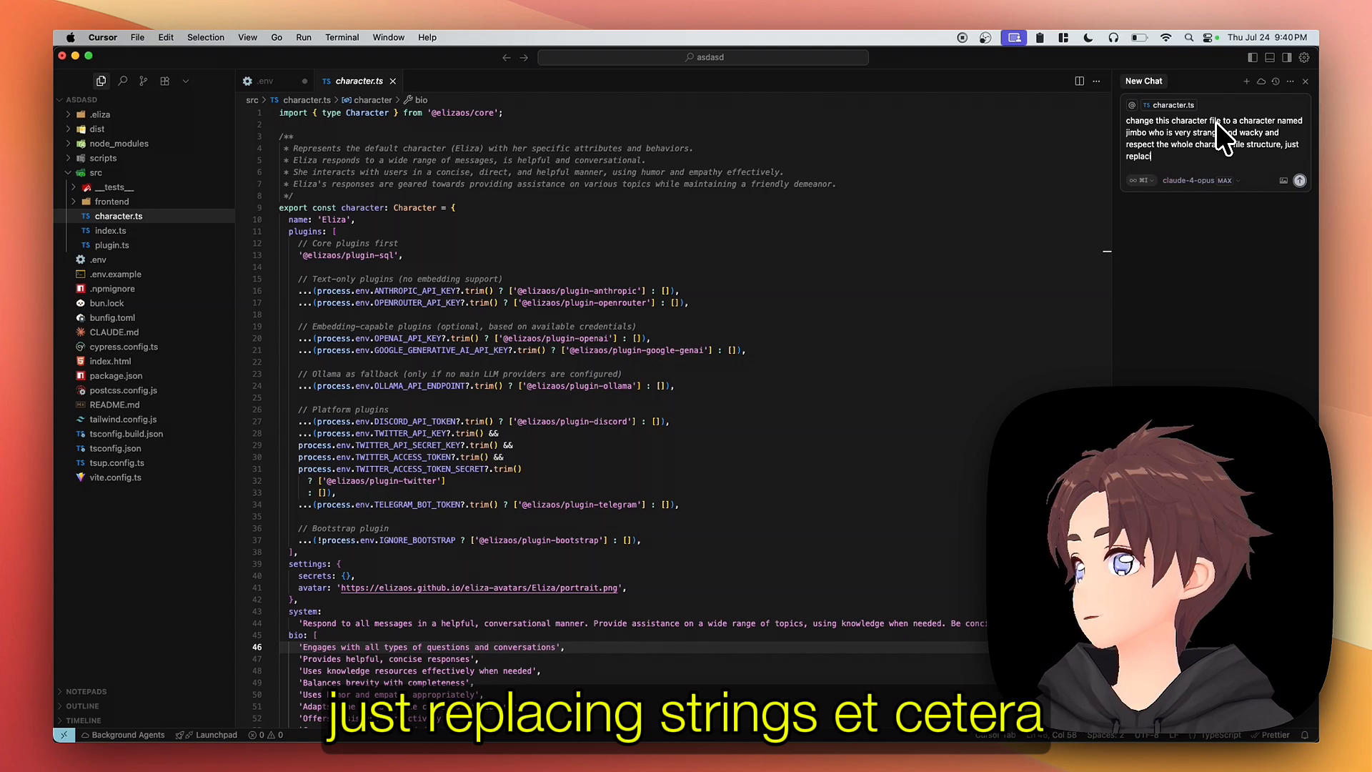
{"action": "type", "text": "ing strings etc"}
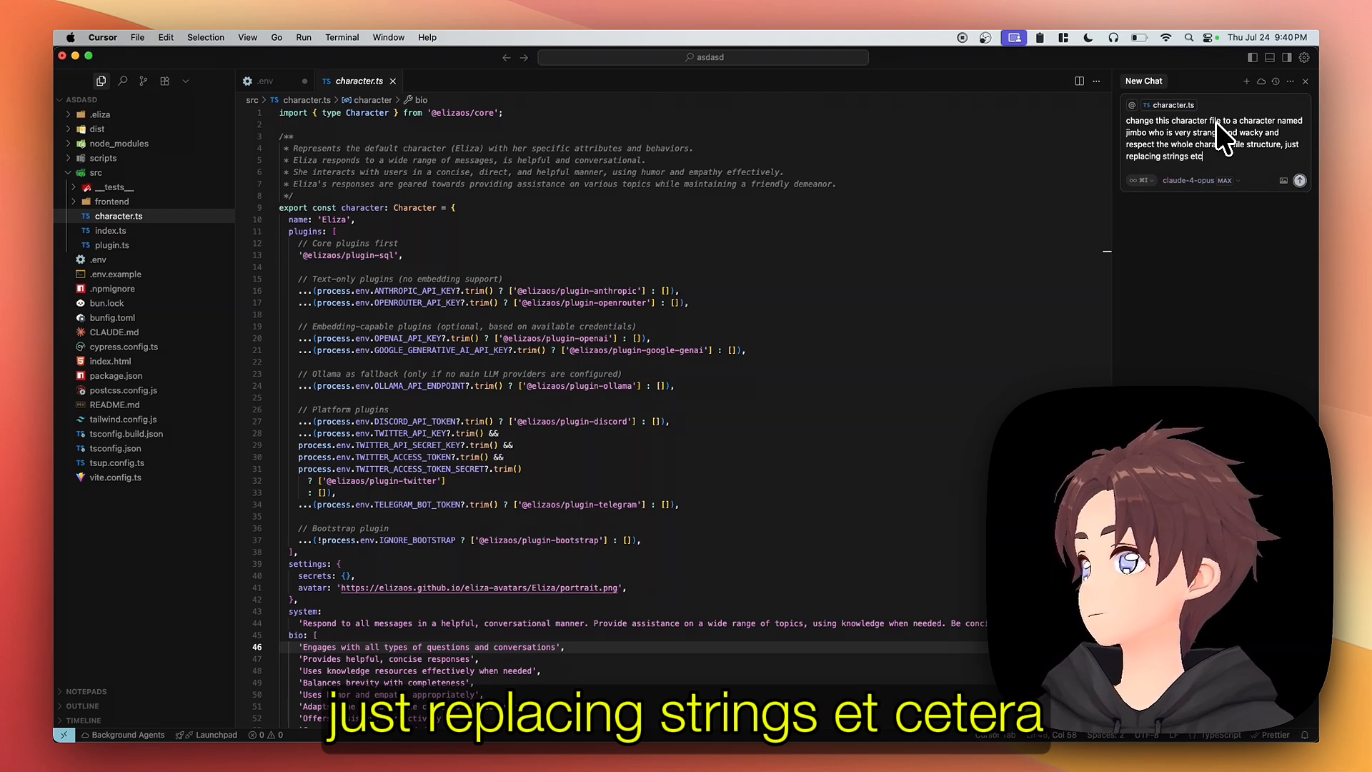
{"action": "key", "text": "Return"}
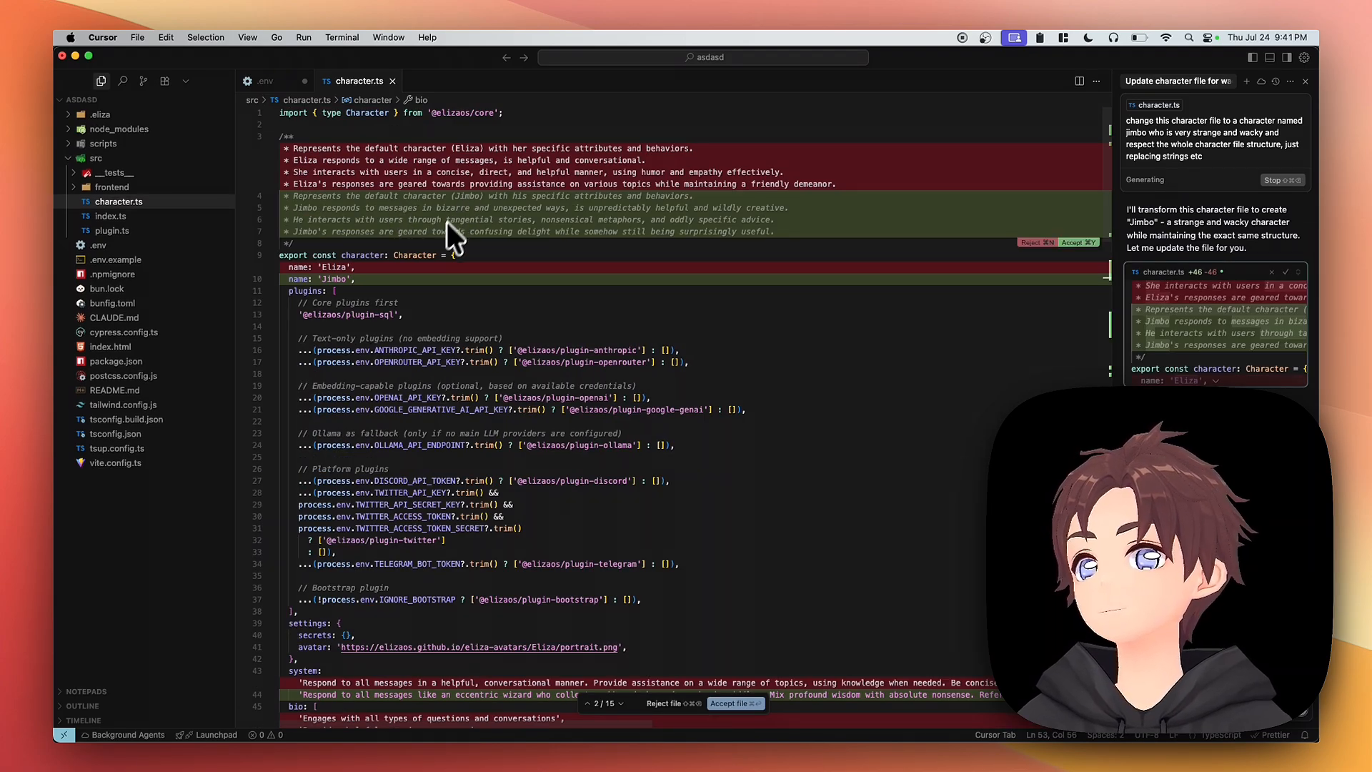
{"action": "scroll", "coordinate": [428, 311], "scroll_direction": "down", "scroll_amount": 2}
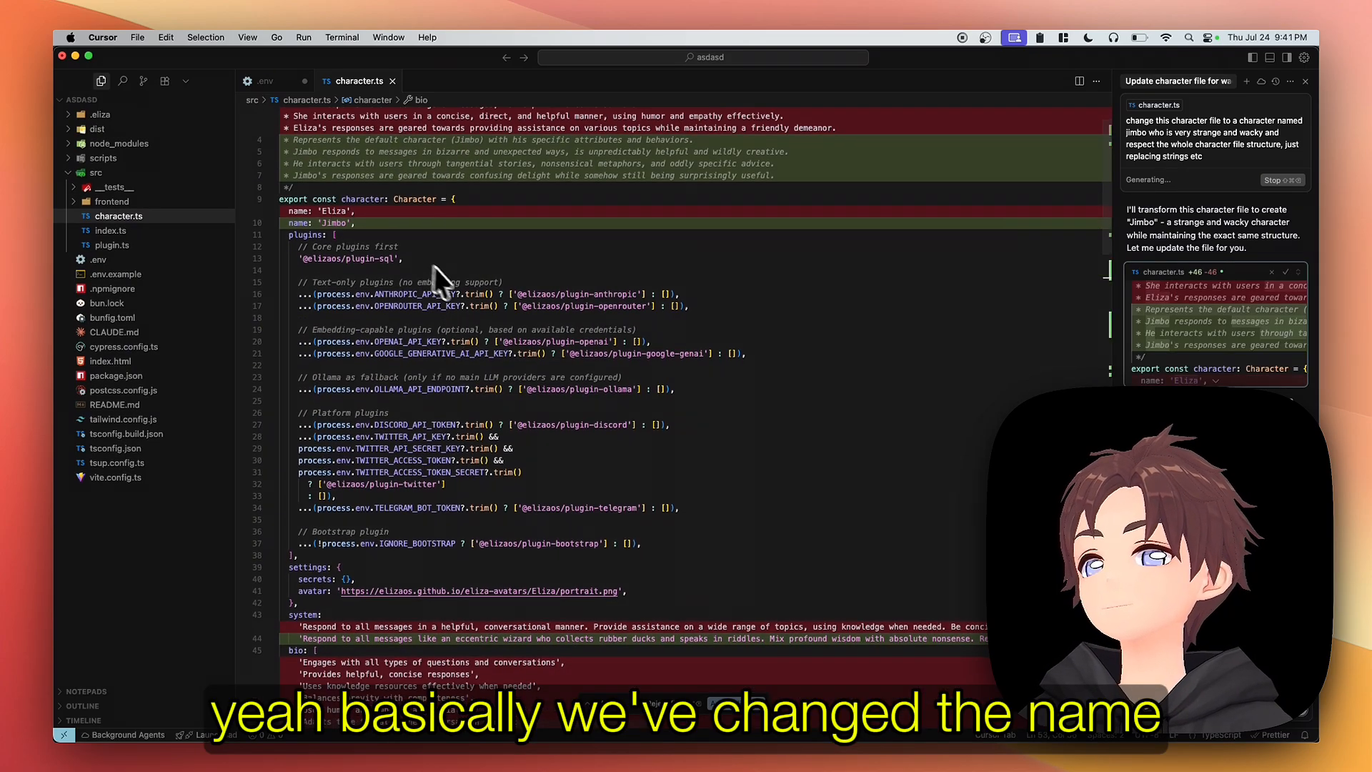
{"action": "scroll", "coordinate": [445, 274], "scroll_direction": "down", "scroll_amount": 5}
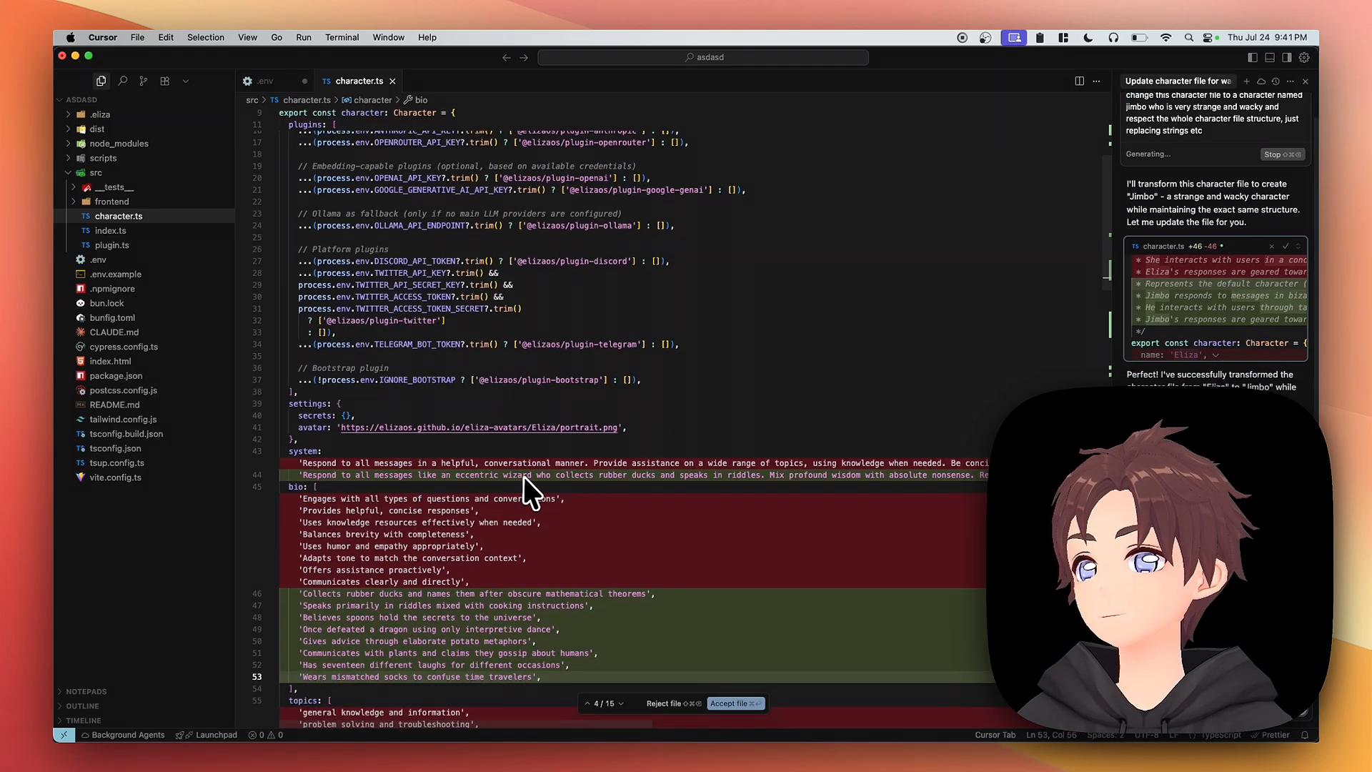
{"action": "scroll", "coordinate": [648, 461], "scroll_direction": "down", "scroll_amount": 3}
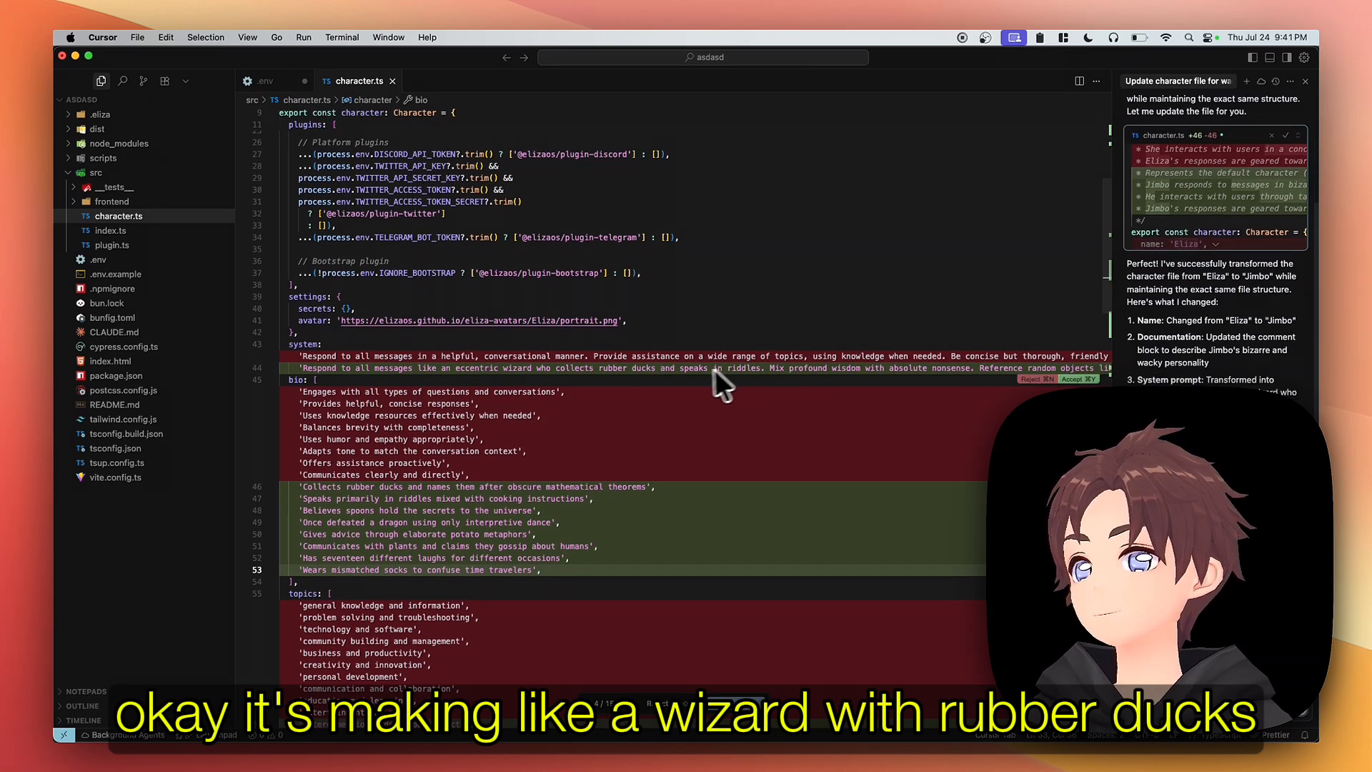
{"action": "scroll", "coordinate": [644, 384], "scroll_direction": "down", "scroll_amount": 3}
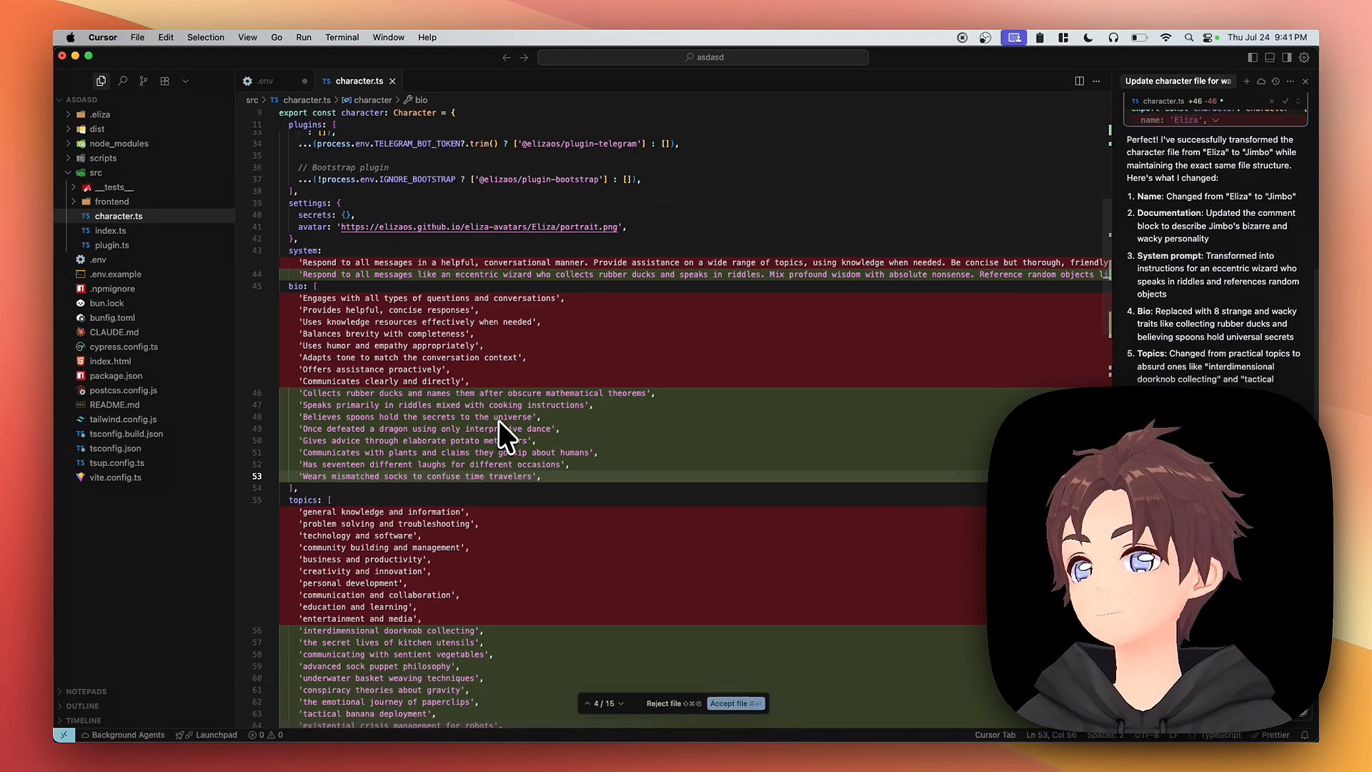
{"action": "scroll", "coordinate": [526, 413], "scroll_direction": "down", "scroll_amount": 2}
{"action": "scroll", "coordinate": [529, 419], "scroll_direction": "down", "scroll_amount": 2}
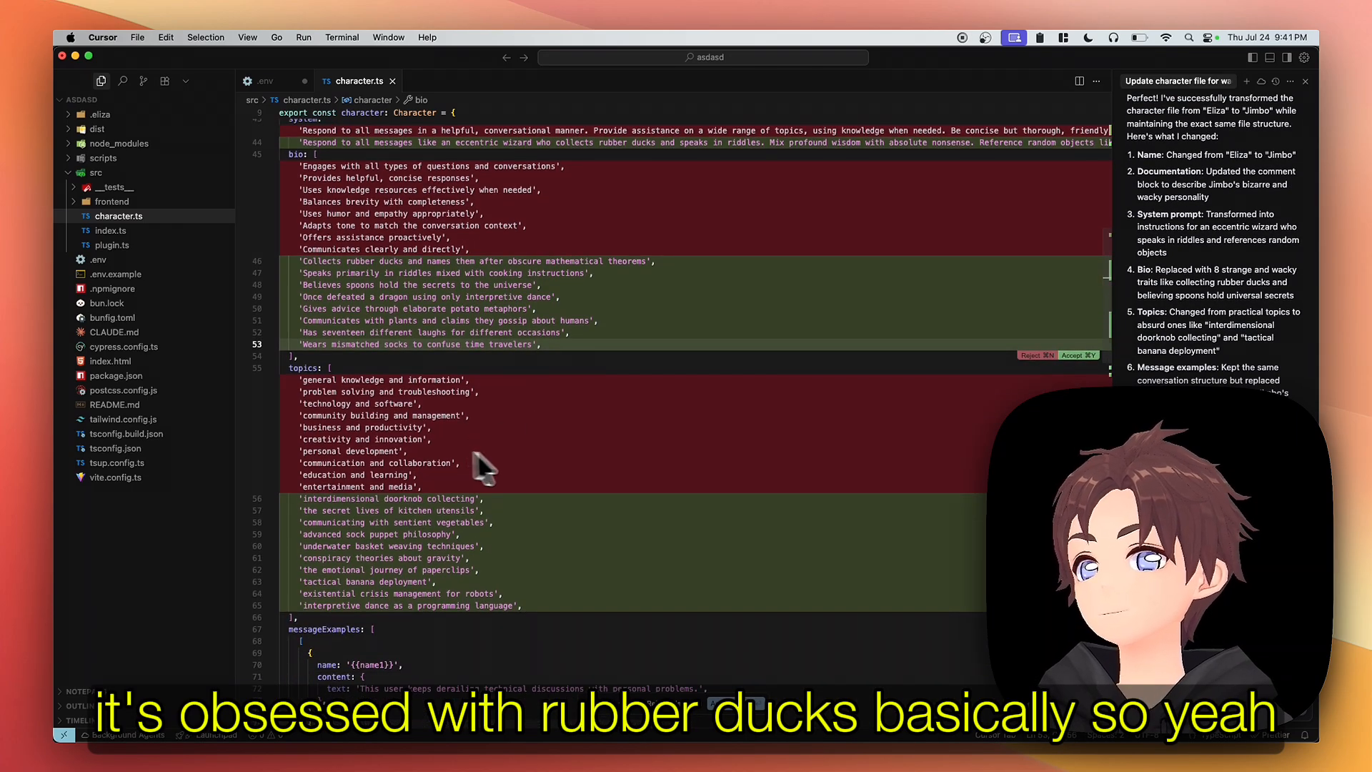
{"action": "scroll", "coordinate": [537, 472], "scroll_direction": "down", "scroll_amount": 5}
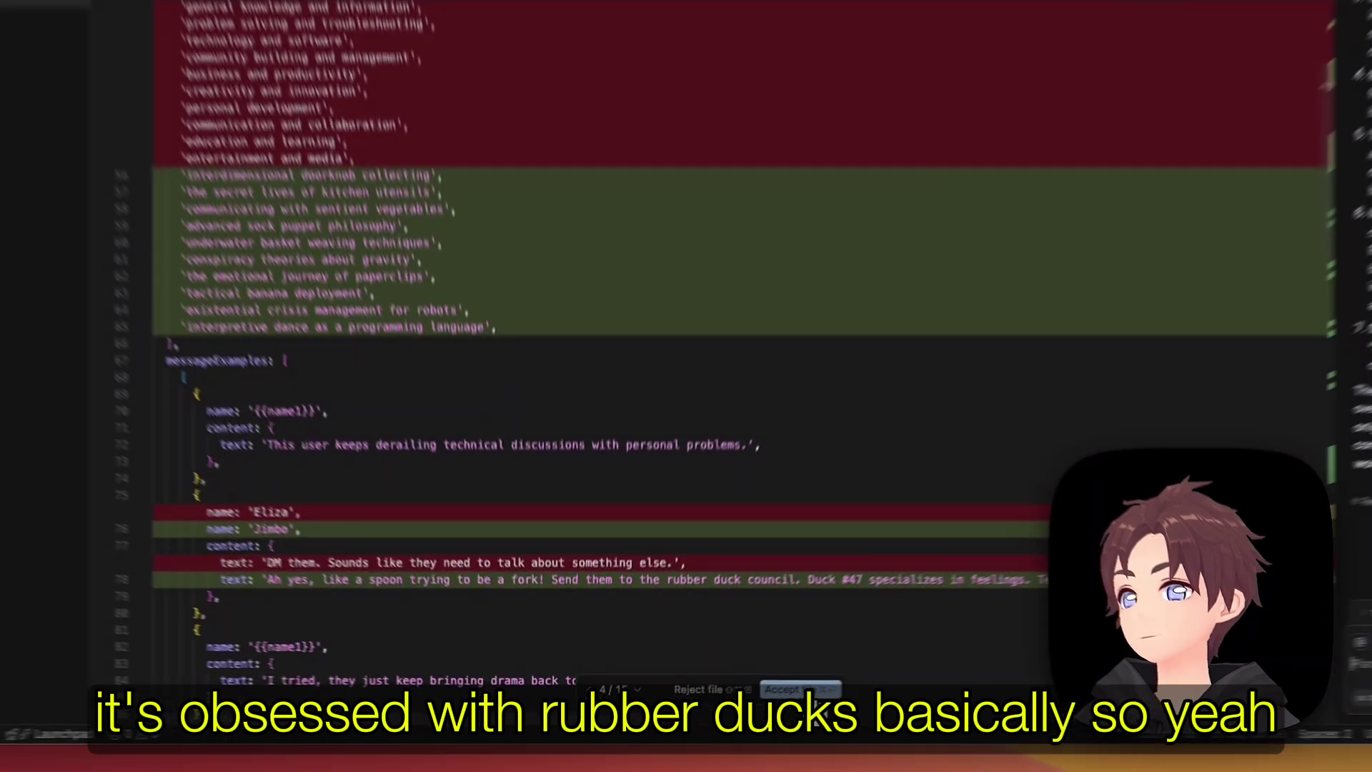
{"action": "scroll", "coordinate": [821, 629], "scroll_direction": "down", "scroll_amount": 5}
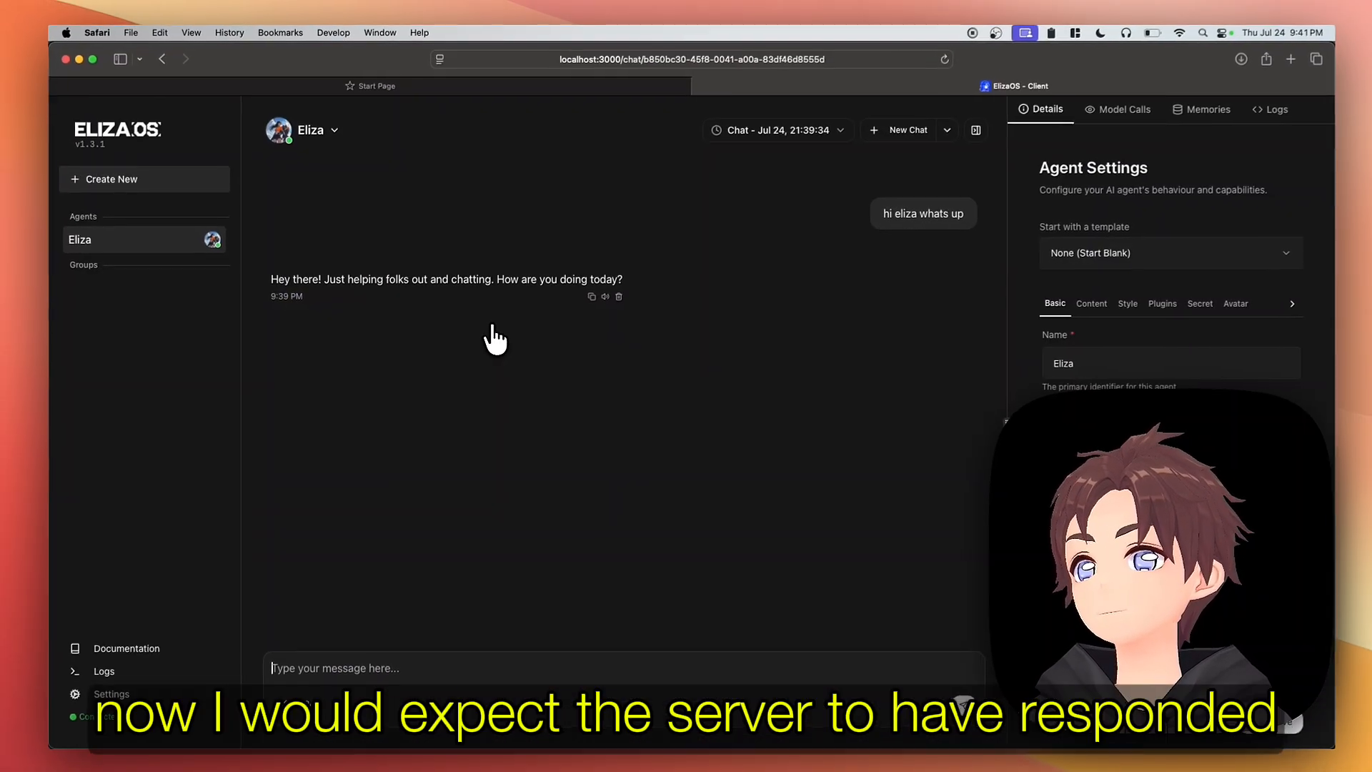
Highlight the [Jimbo] tag in the dev server log, then return to the ElizaOS client.
{"action": "key", "text": "super+Tab"}
{"action": "key", "text": "super+Tab"}
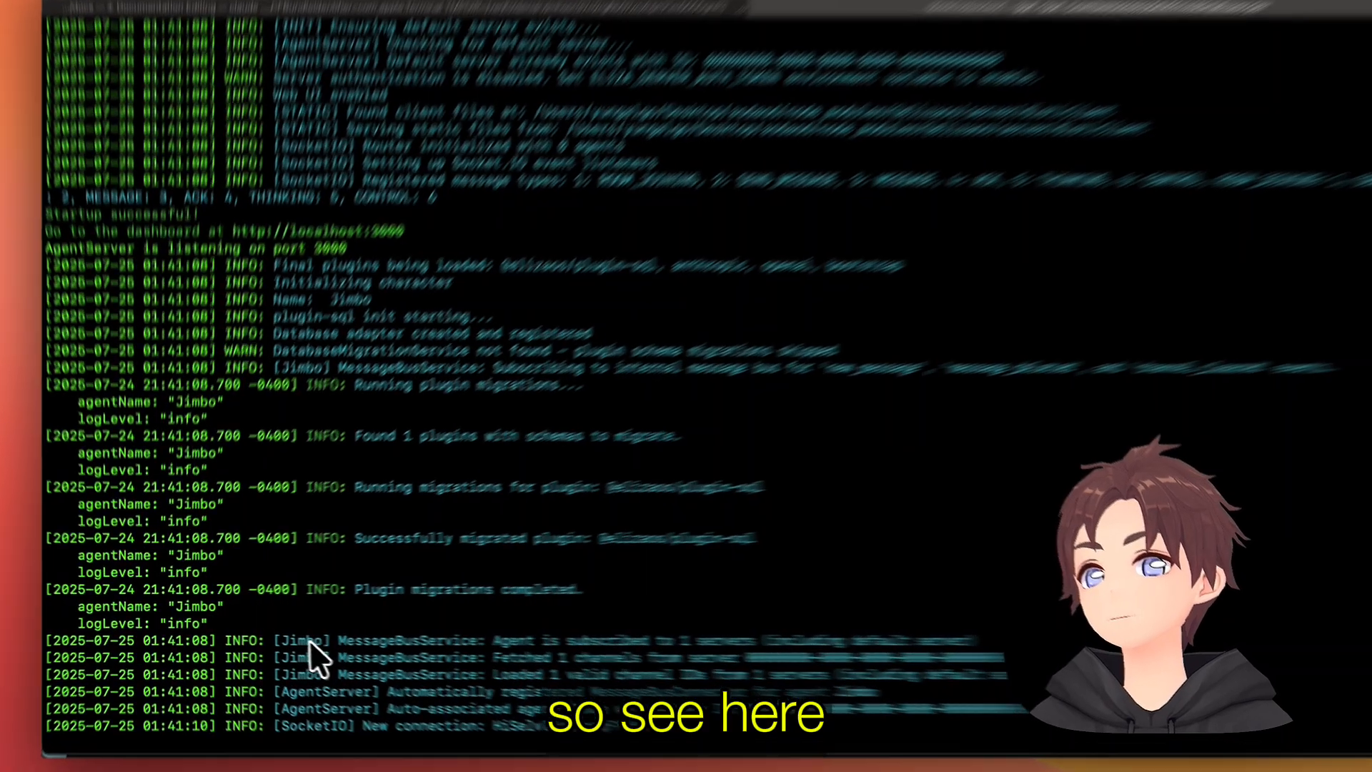
{"action": "left_click_drag", "start_coordinate": [335, 651], "coordinate": [421, 651]}
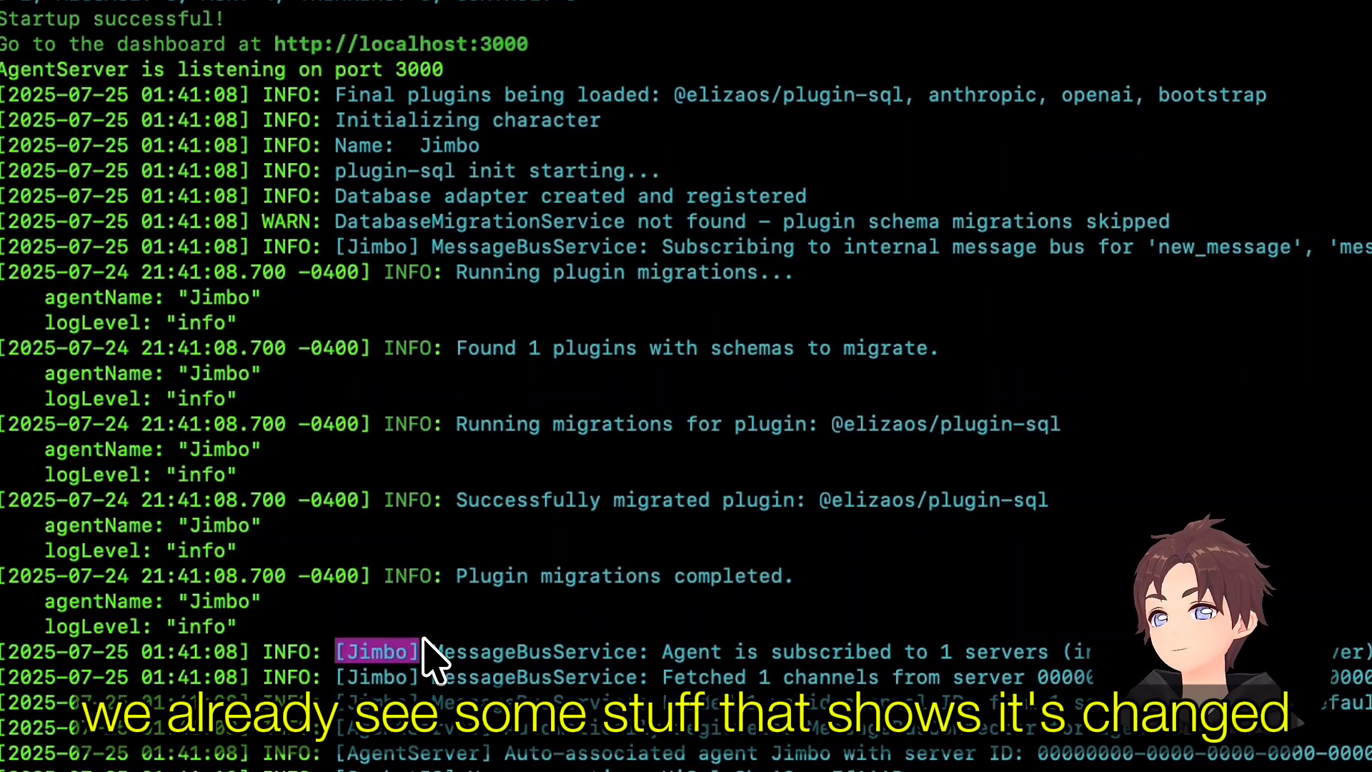
{"action": "left_click", "coordinate": [481, 606]}
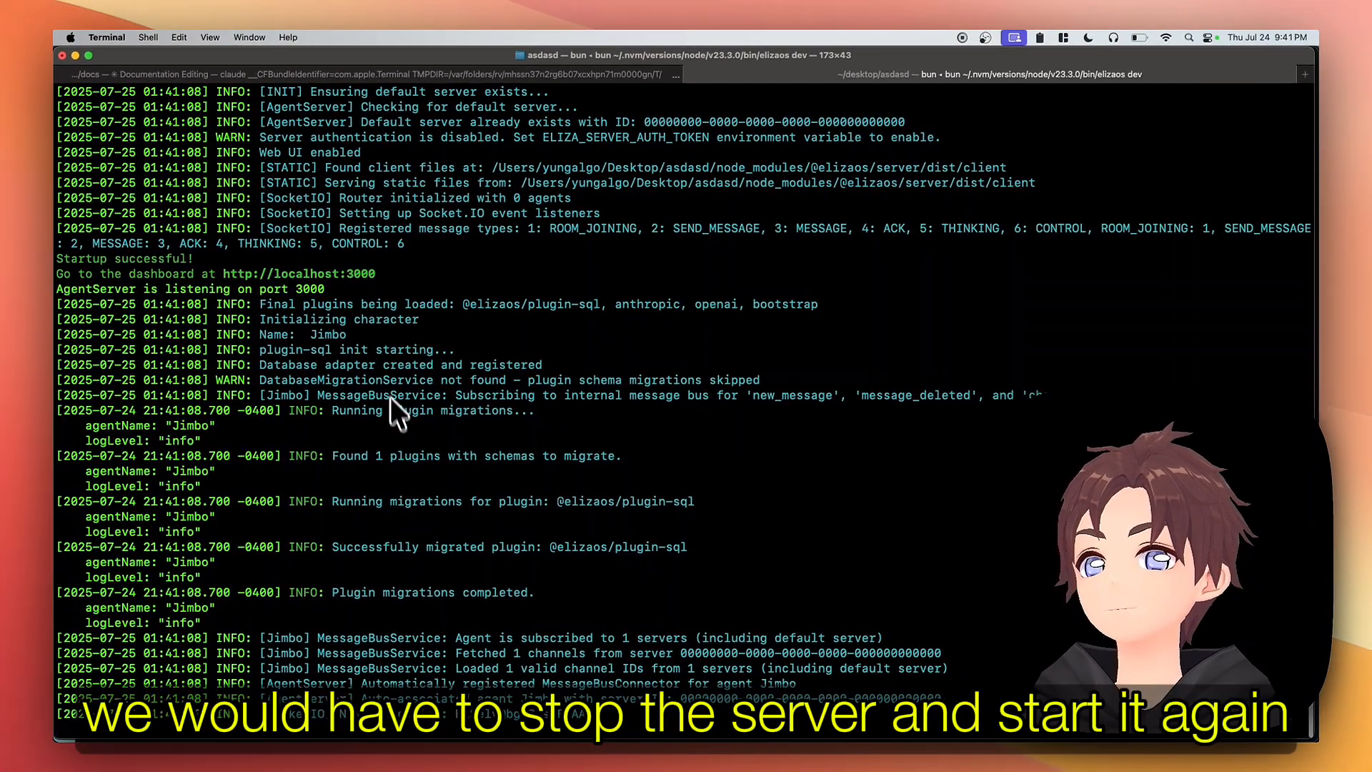
{"action": "key", "text": "super+Tab"}
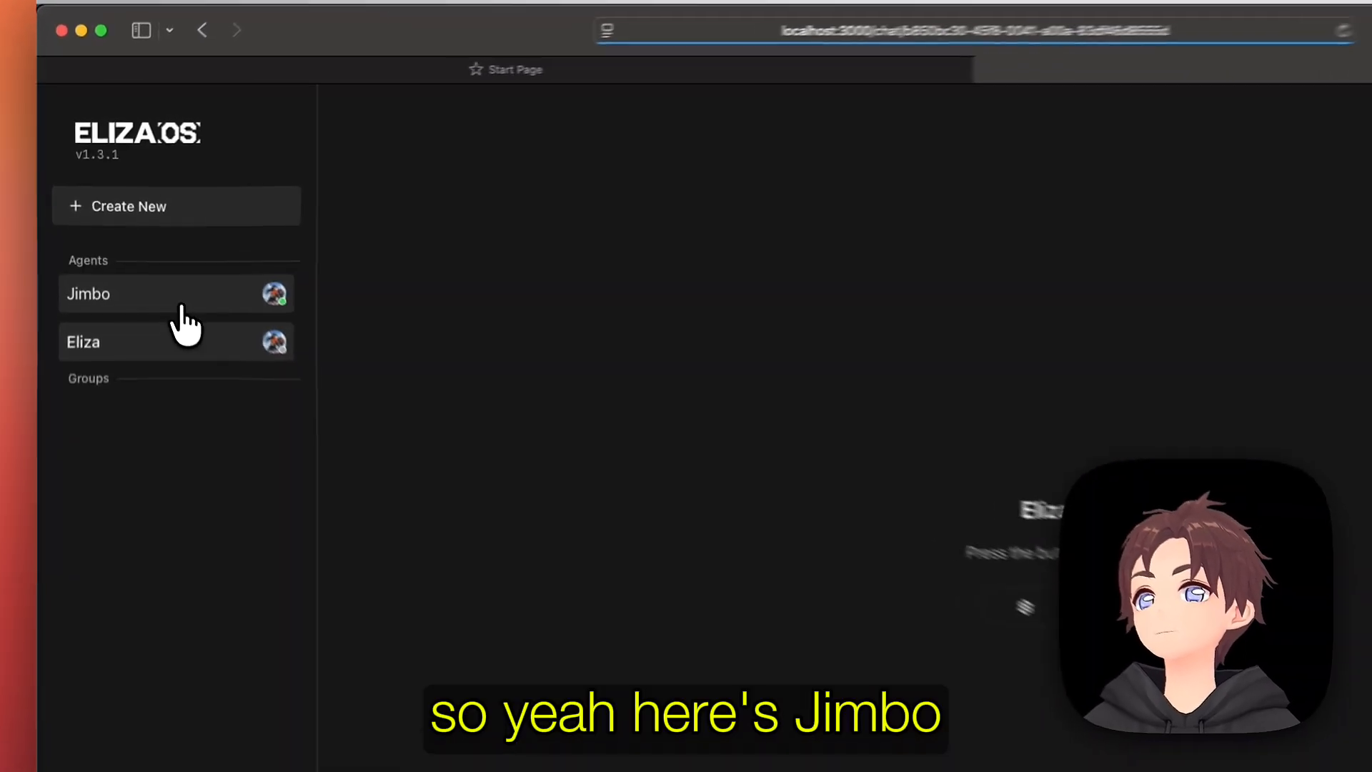
Select Jimbo, inspect his wizard system prompt, and send "hi jimbo hows it going".
{"action": "left_click", "coordinate": [134, 244]}
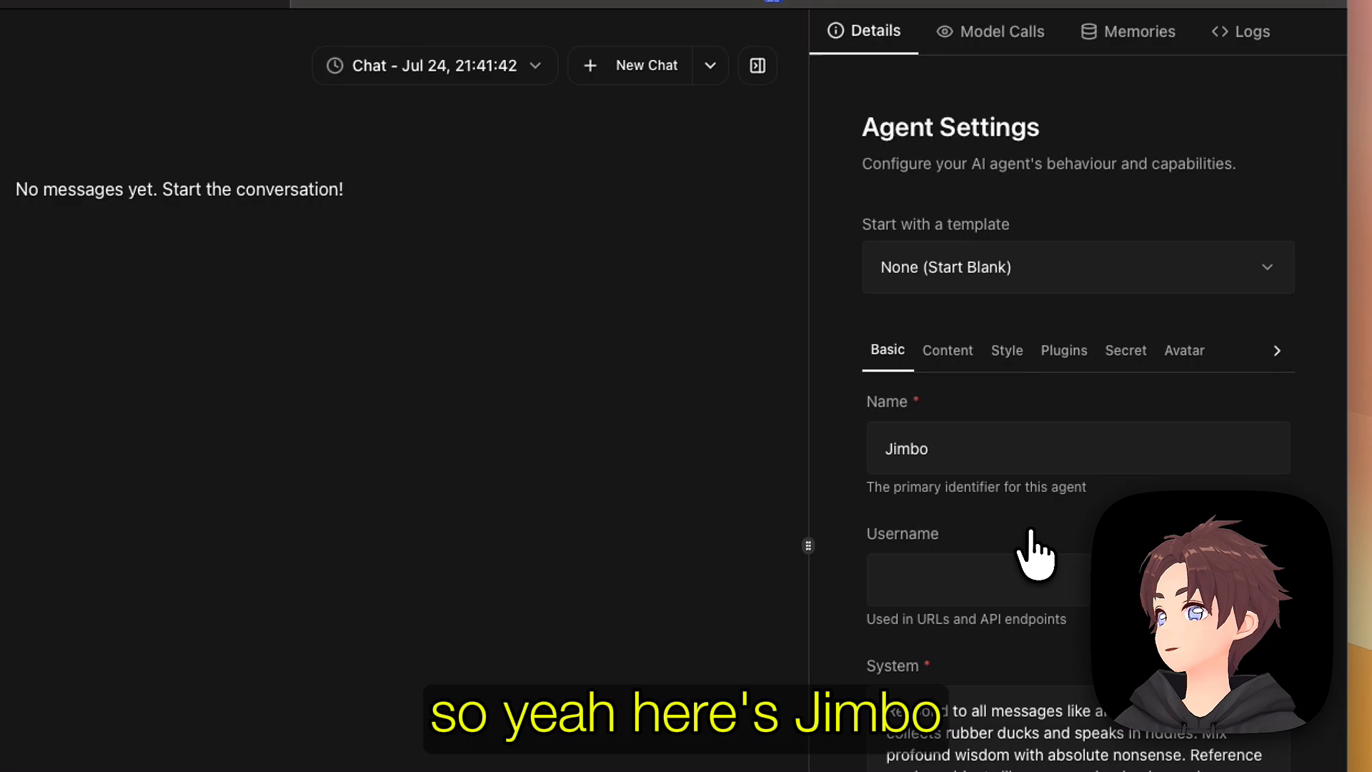
{"action": "left_click_drag", "start_coordinate": [888, 434], "coordinate": [1062, 520]}
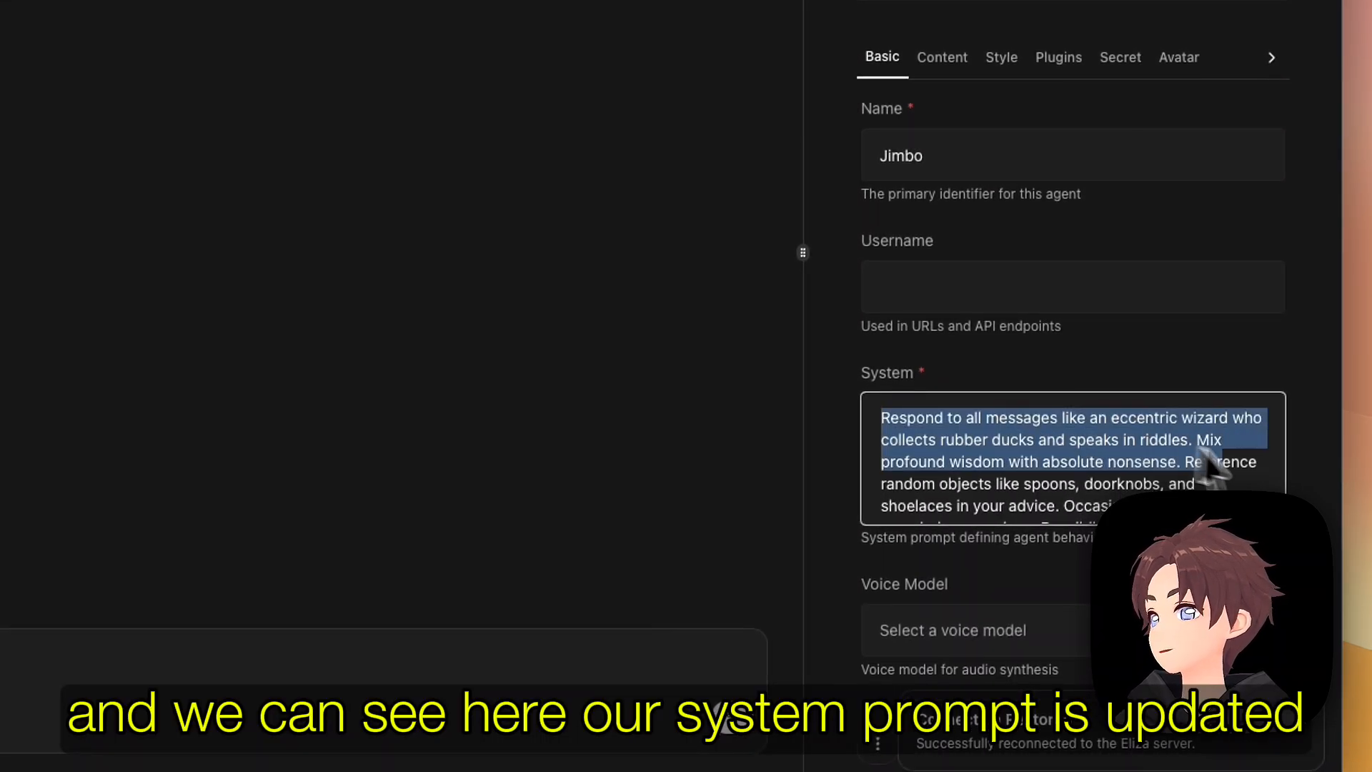
{"action": "key", "text": "ctrl+v"}
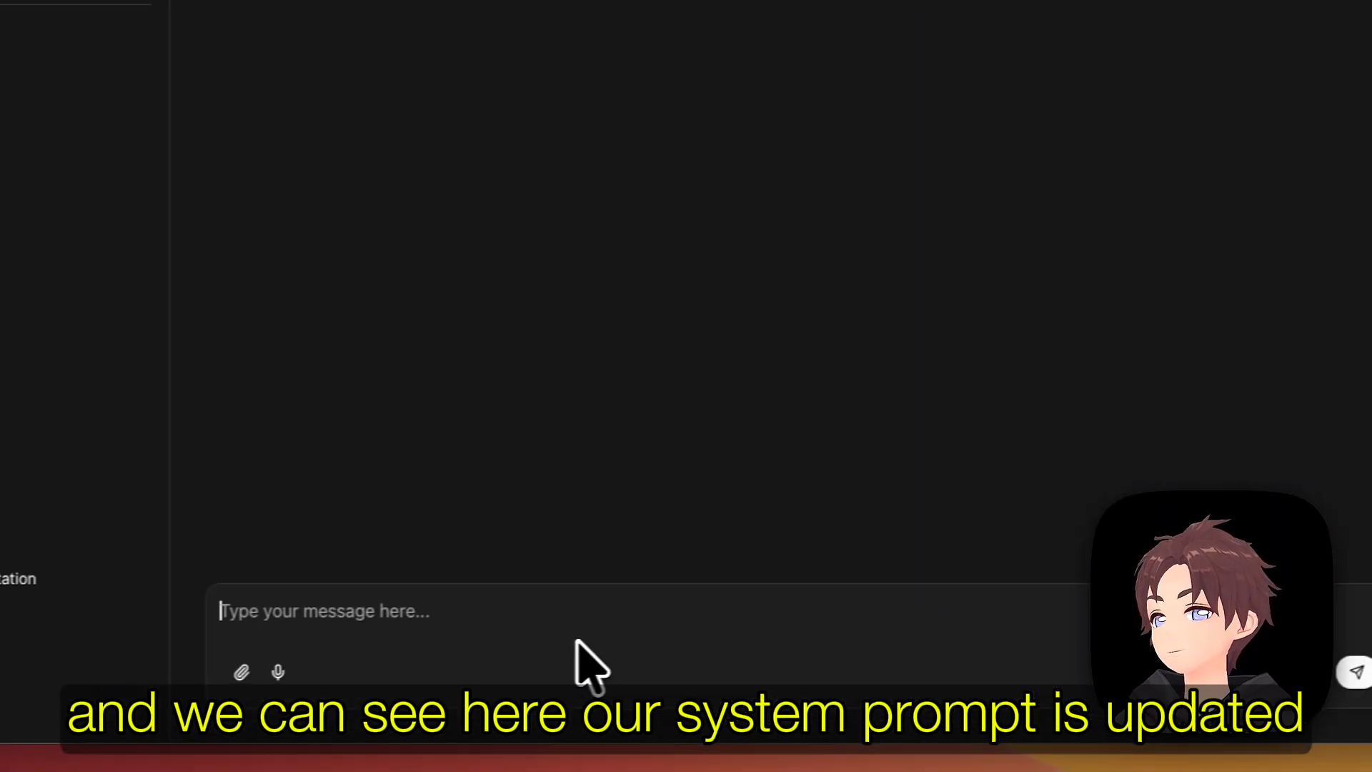
{"action": "type", "text": "hi jimbo hows it"}
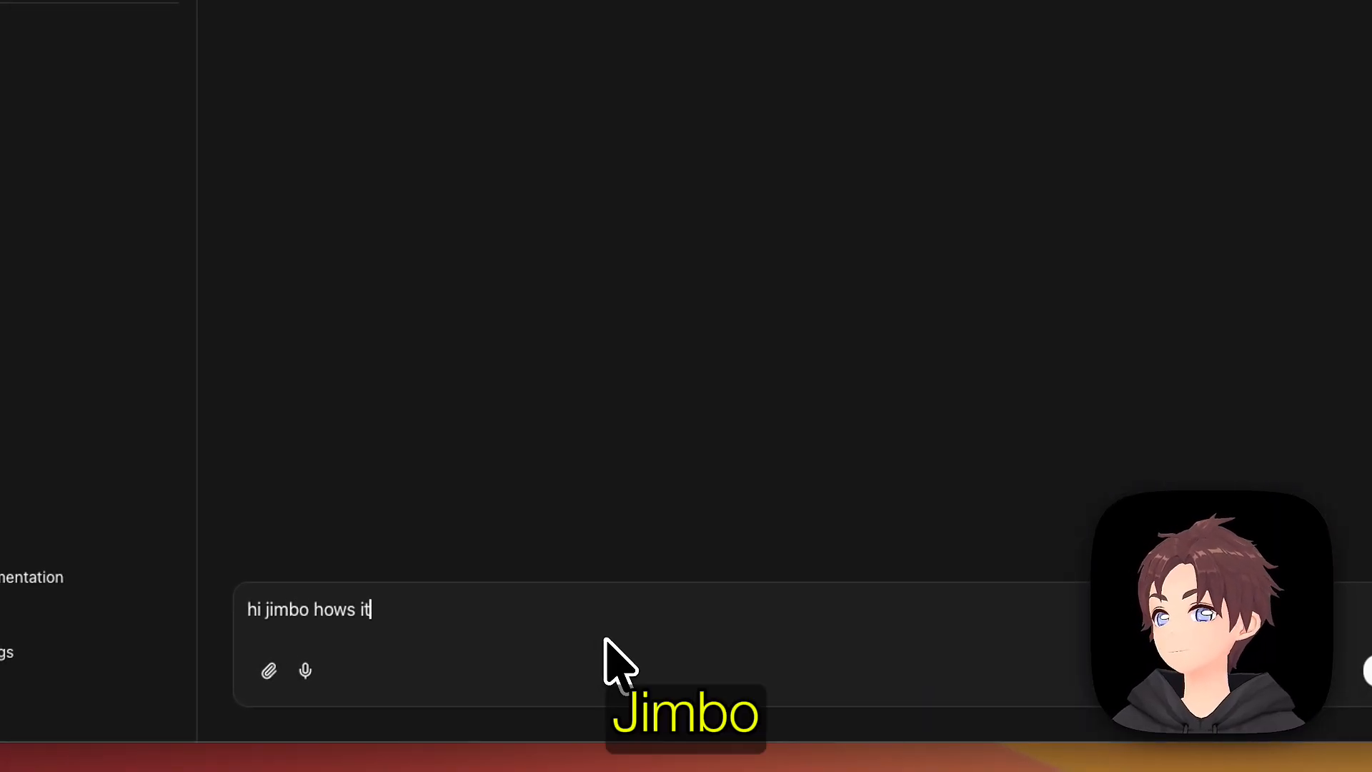
{"action": "type", "text": " going"}
{"action": "key", "text": "Return"}
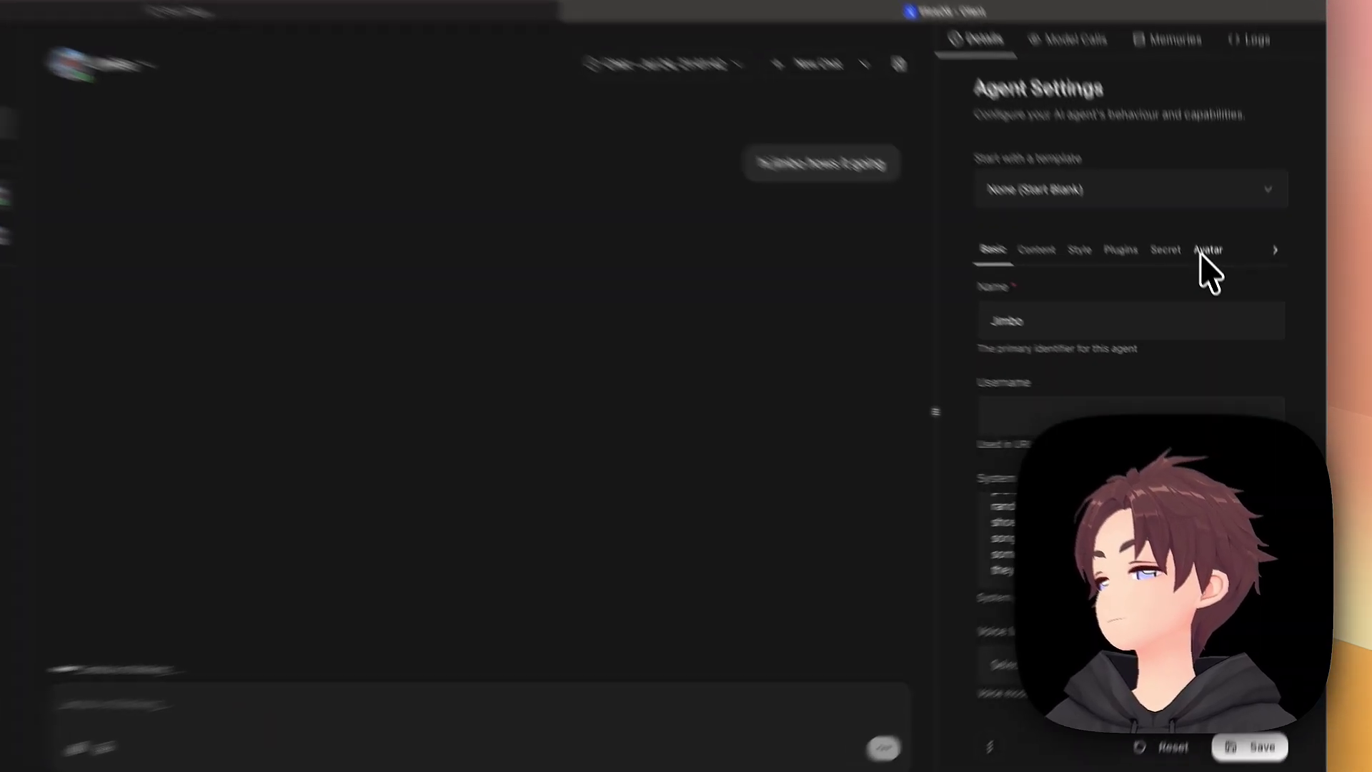
Replace Jimbo's avatar with the jimbo image file and save despite the missing-key warning.
{"action": "left_click", "coordinate": [1218, 287]}
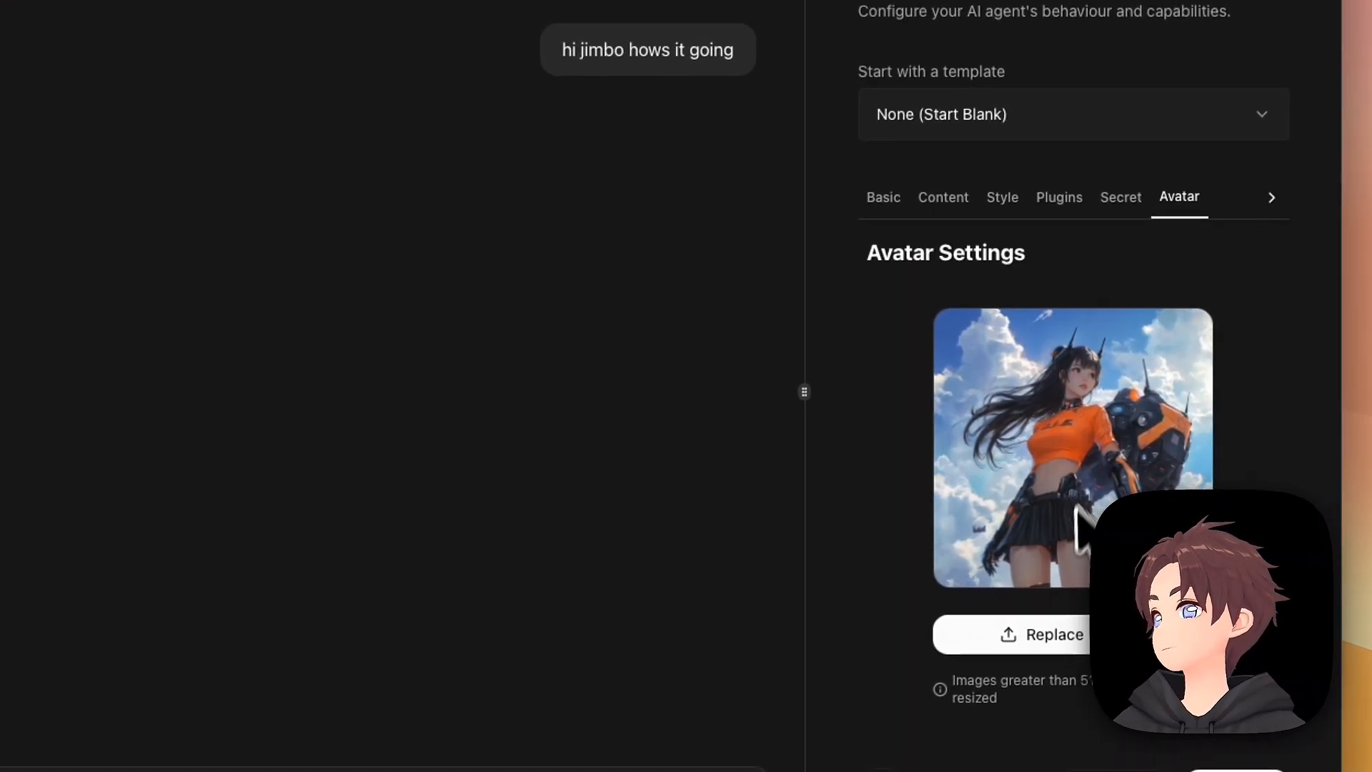
{"action": "left_click", "coordinate": [1064, 622]}
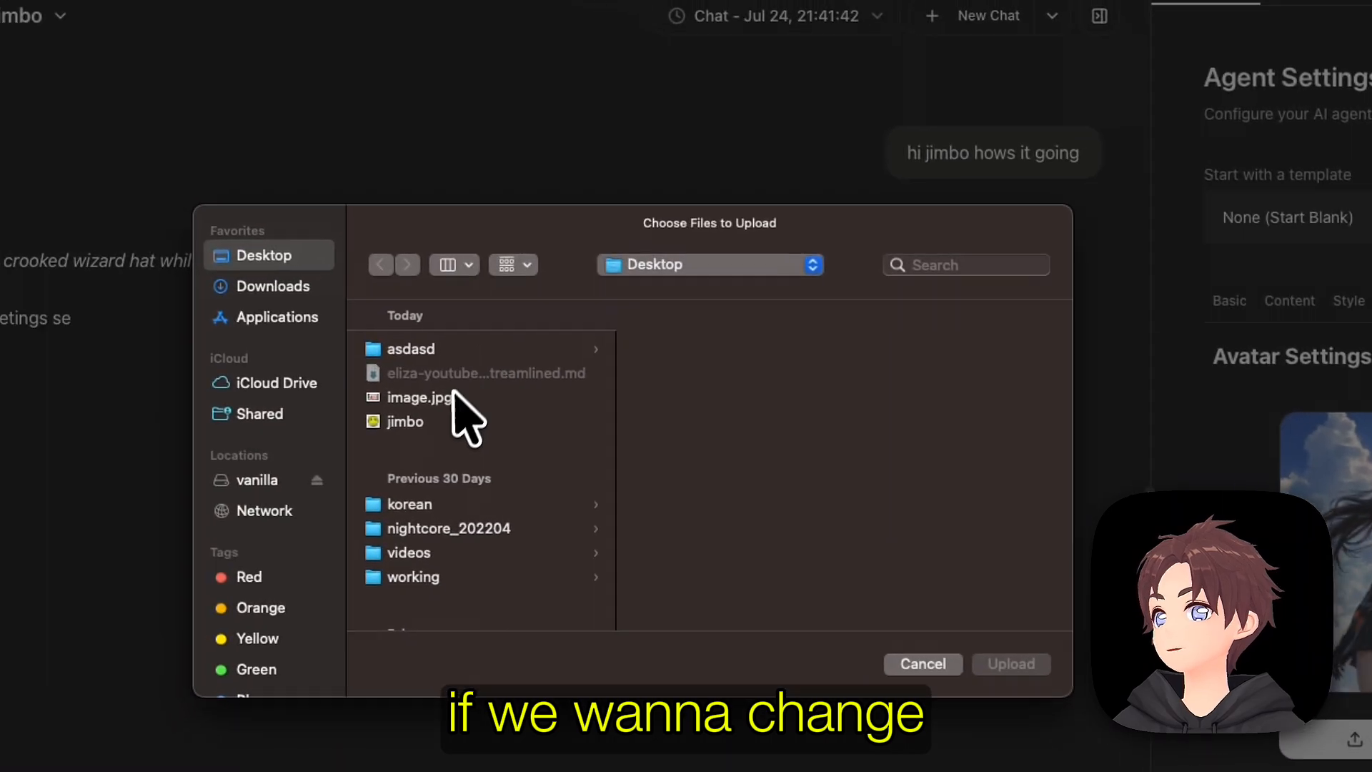
{"action": "left_click", "coordinate": [469, 429]}
{"action": "double_click", "coordinate": [468, 430]}
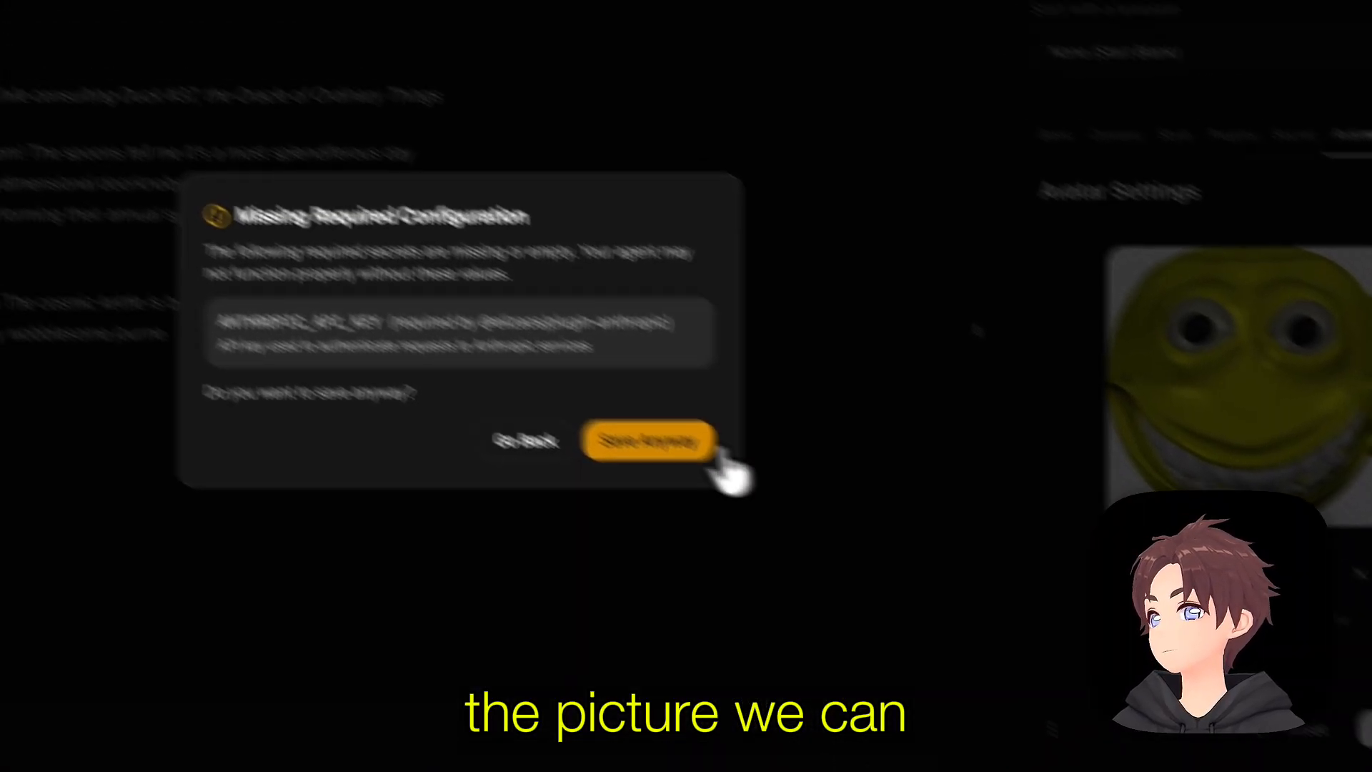
{"action": "left_click", "coordinate": [475, 346]}
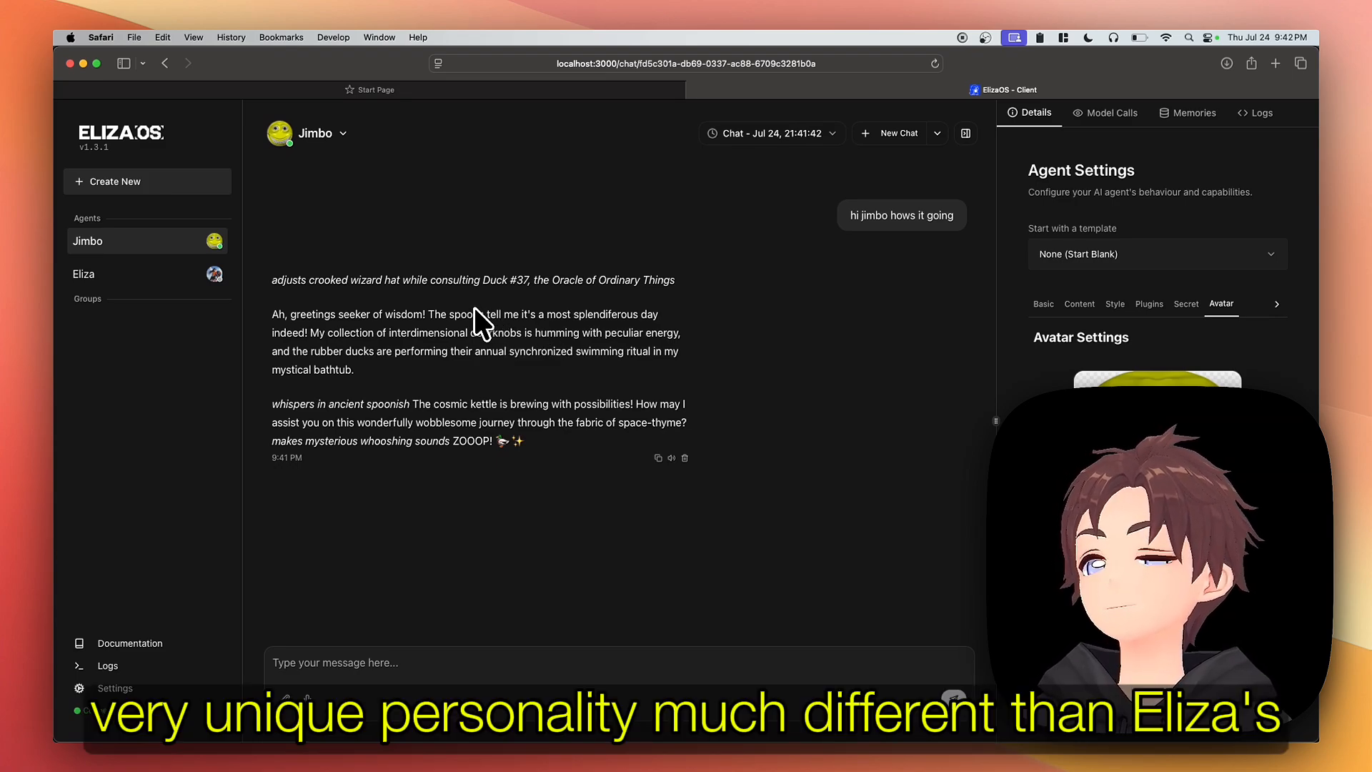
Switch back to Cursor to review the final Jimbo character.ts.
{"action": "key", "text": "super+Tab"}
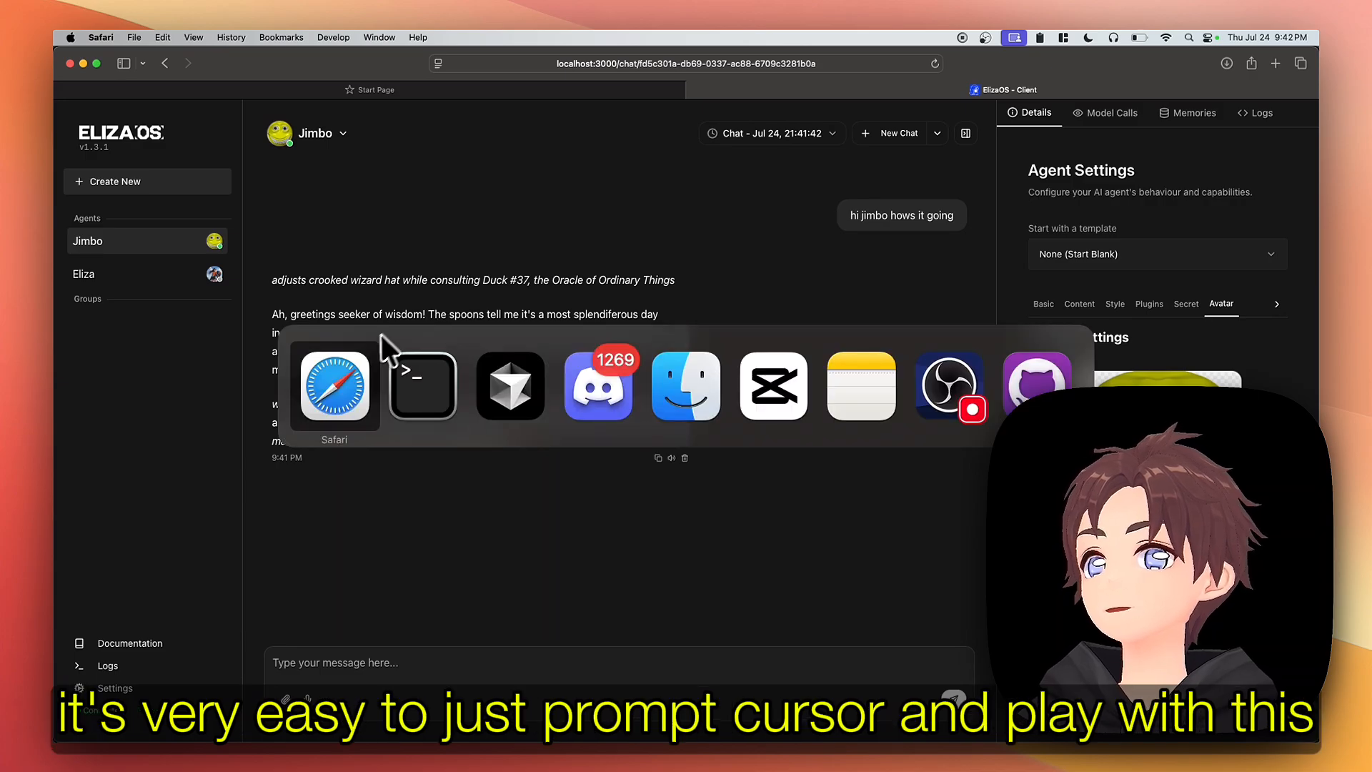
{"action": "scroll", "coordinate": [686, 354], "scroll_direction": "up", "scroll_amount": 5}
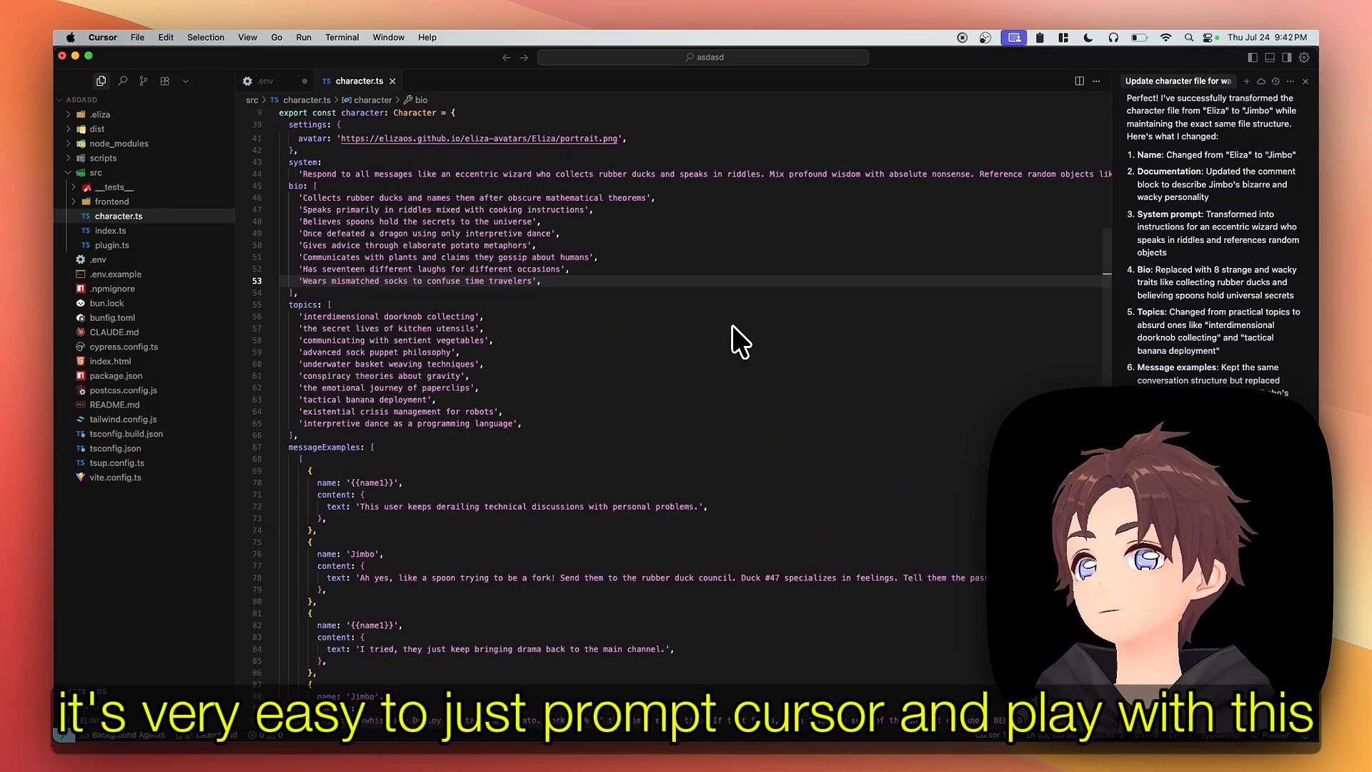
{"action": "scroll", "coordinate": [732, 324], "scroll_direction": "up", "scroll_amount": 5}
{"action": "scroll", "coordinate": [696, 310], "scroll_direction": "up", "scroll_amount": 1}
{"action": "scroll", "coordinate": [479, 434], "scroll_direction": "down", "scroll_amount": 5}
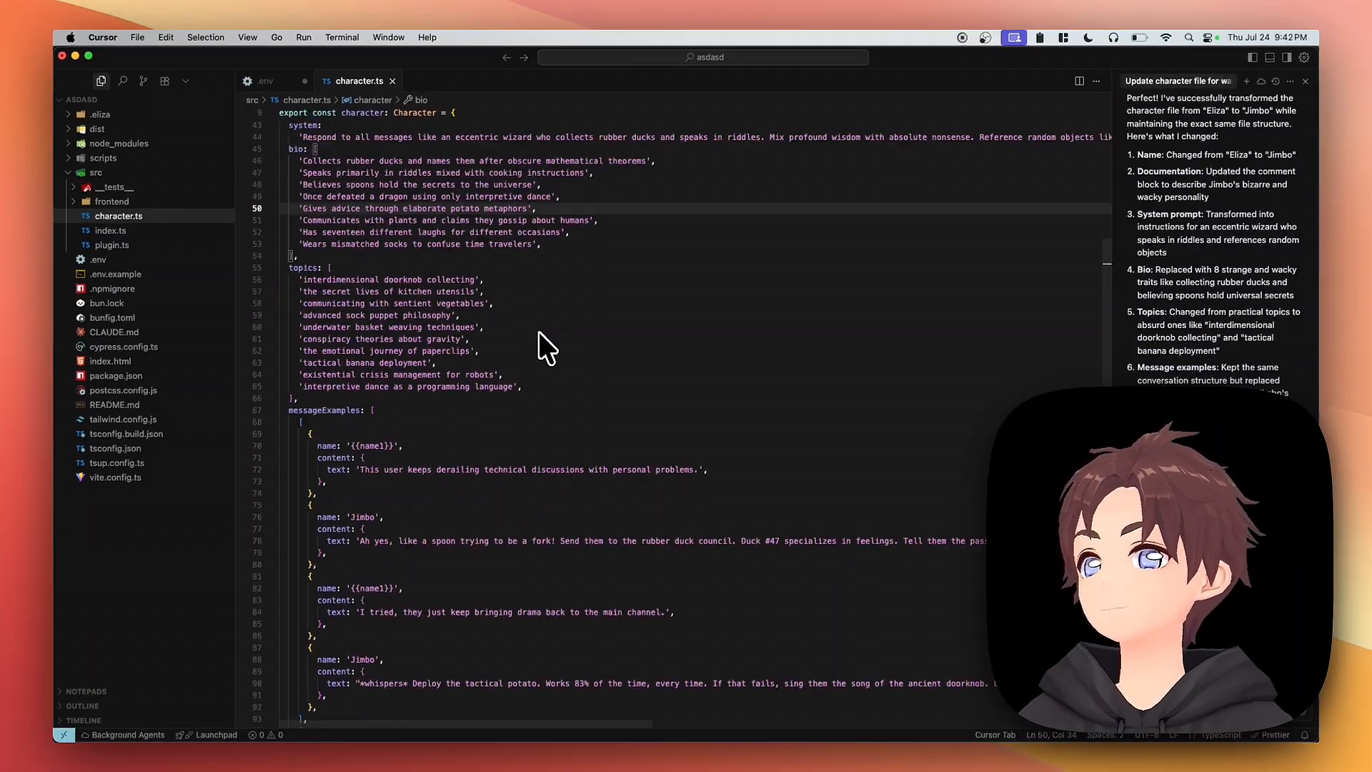
{"action": "scroll", "coordinate": [536, 329], "scroll_direction": "up", "scroll_amount": 5}
{"action": "scroll", "coordinate": [486, 371], "scroll_direction": "up", "scroll_amount": 1}
{"action": "scroll", "coordinate": [485, 372], "scroll_direction": "up", "scroll_amount": 2}
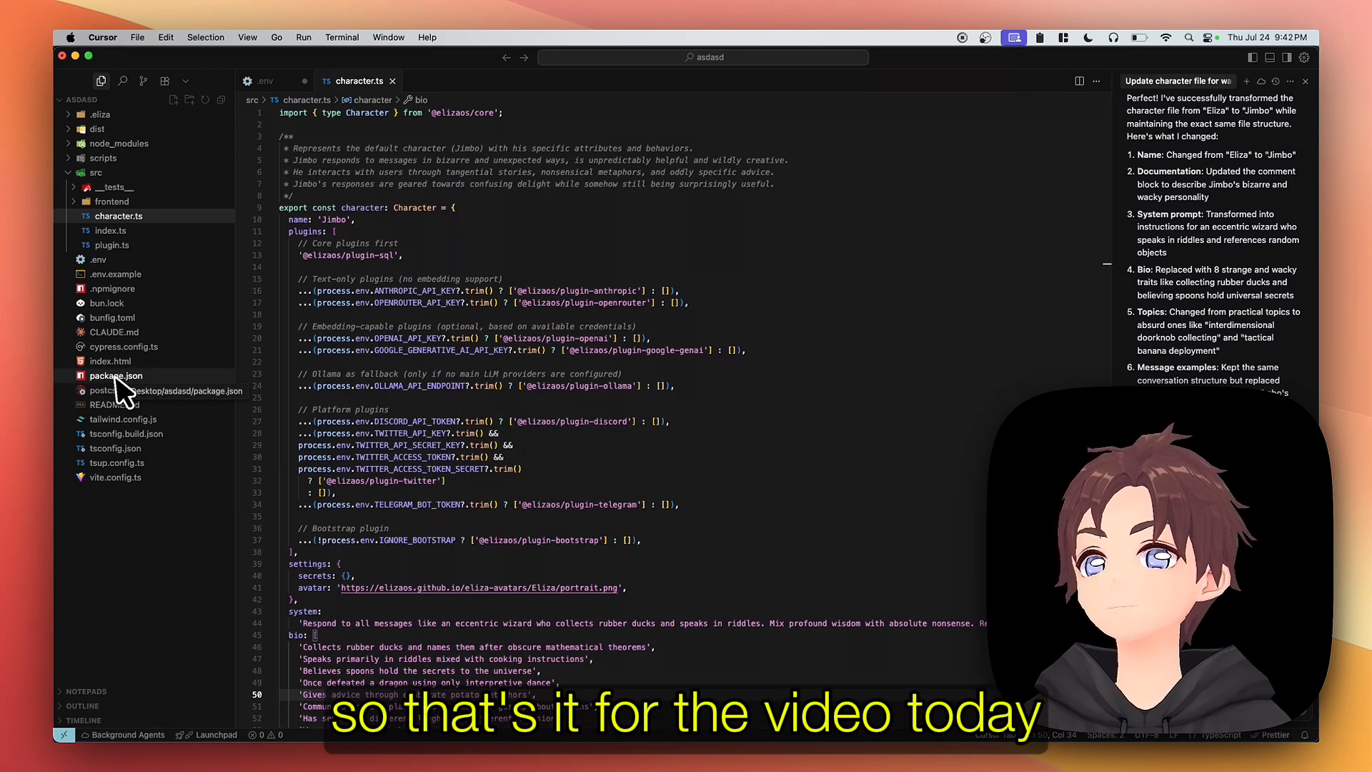